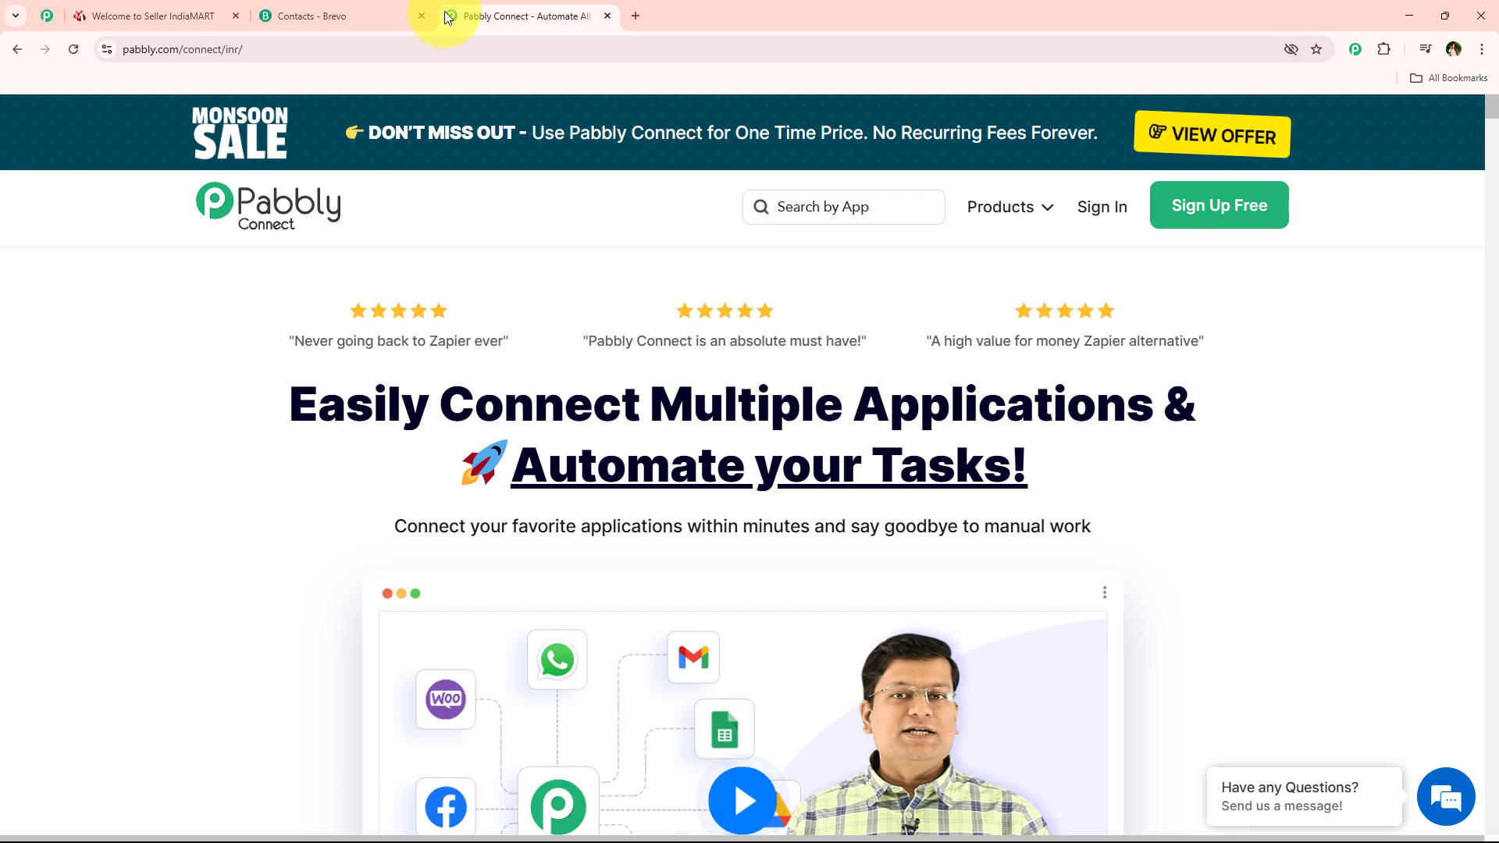
Look through the Pabbly Community page, from its benefits and support examples to the community videos and customer reviews.
click(47, 17)
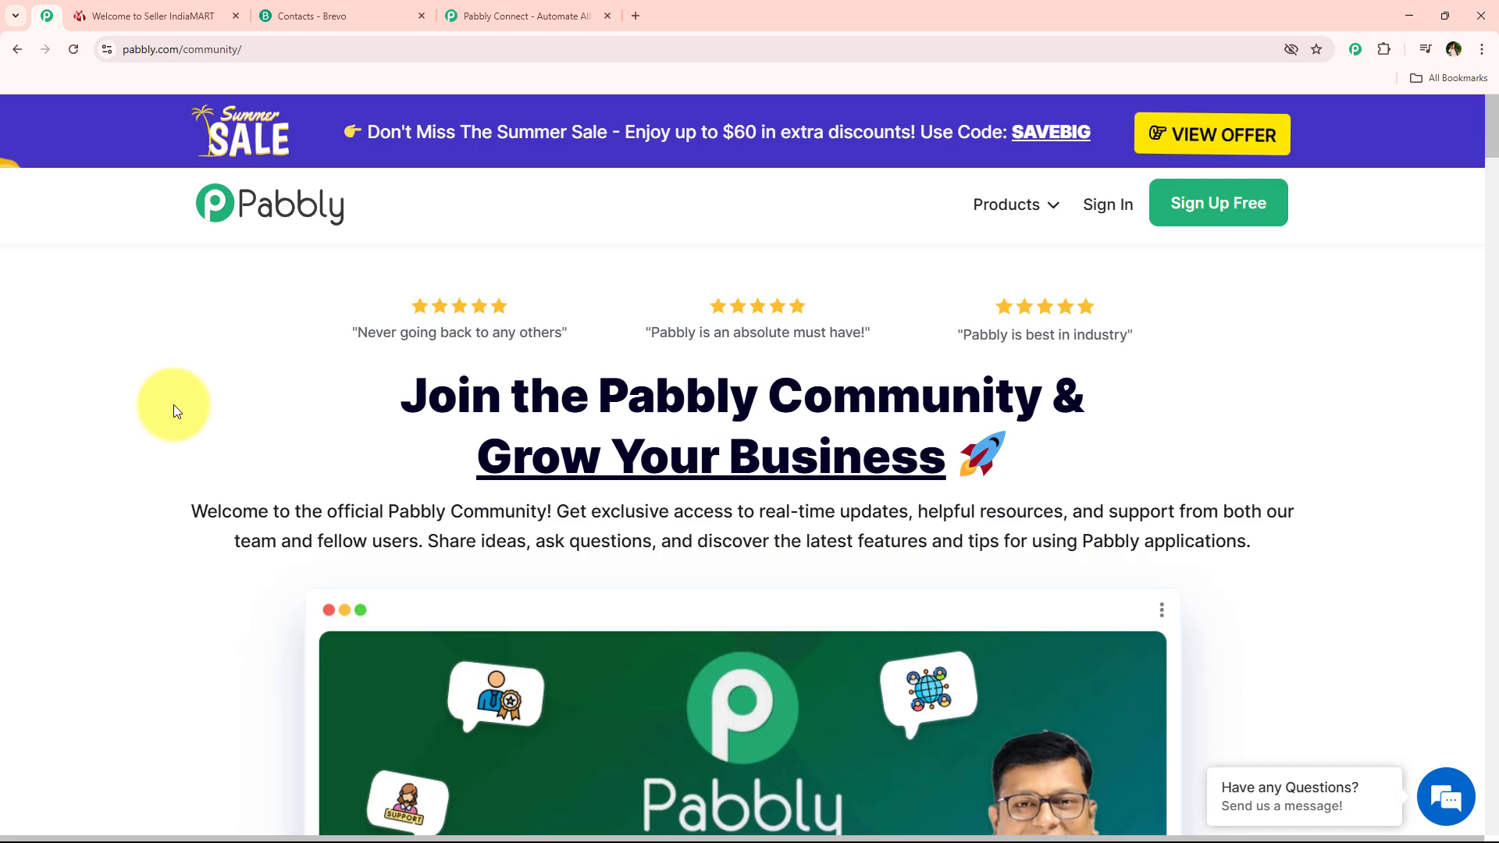
scroll(246, 385, down, 7)
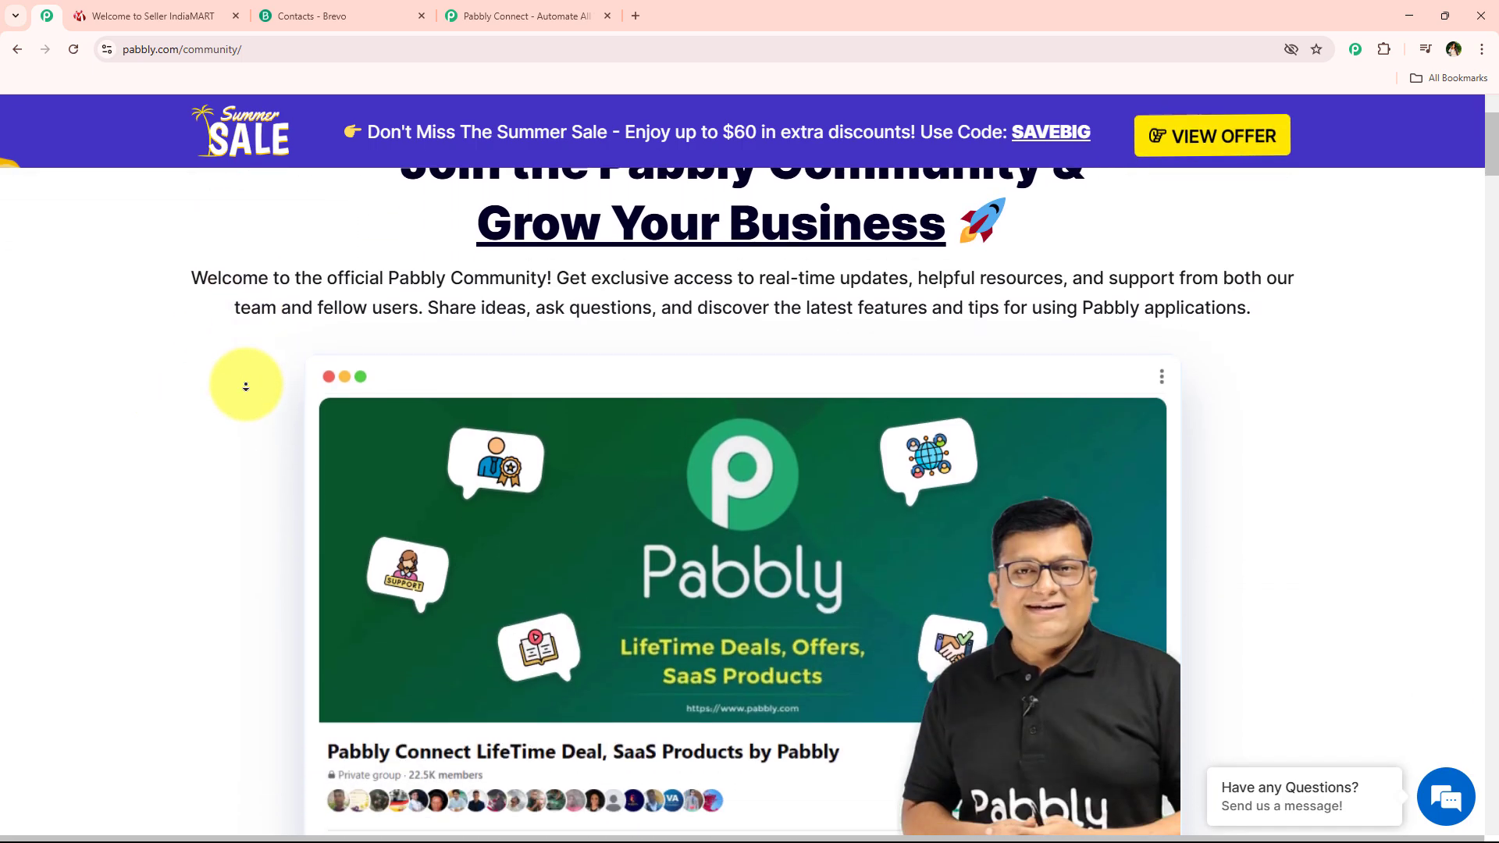
scroll(246, 385, down, 9)
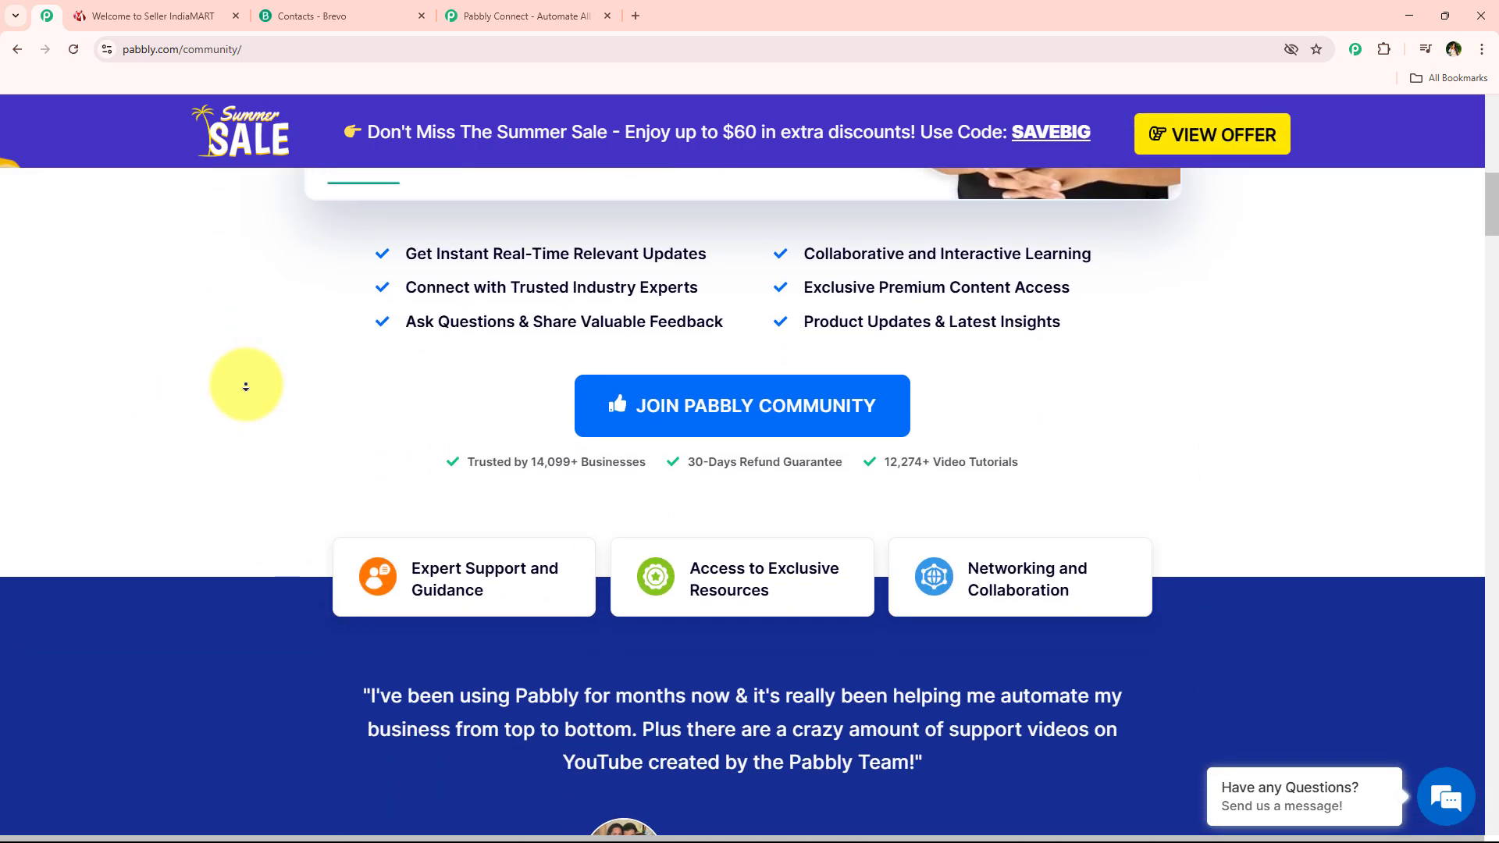
scroll(246, 385, down, 9)
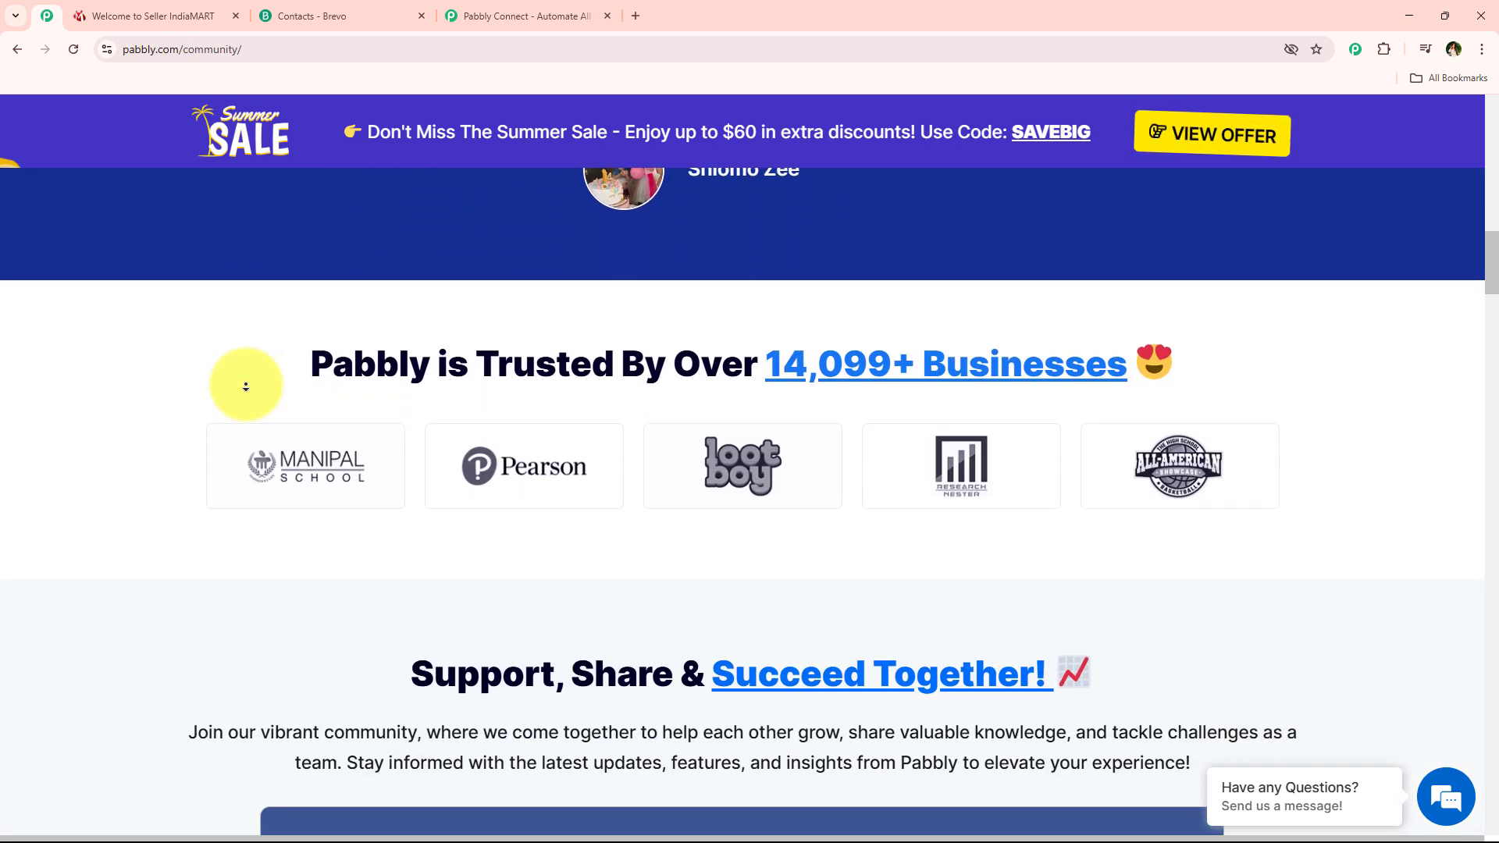
scroll(246, 385, down, 7)
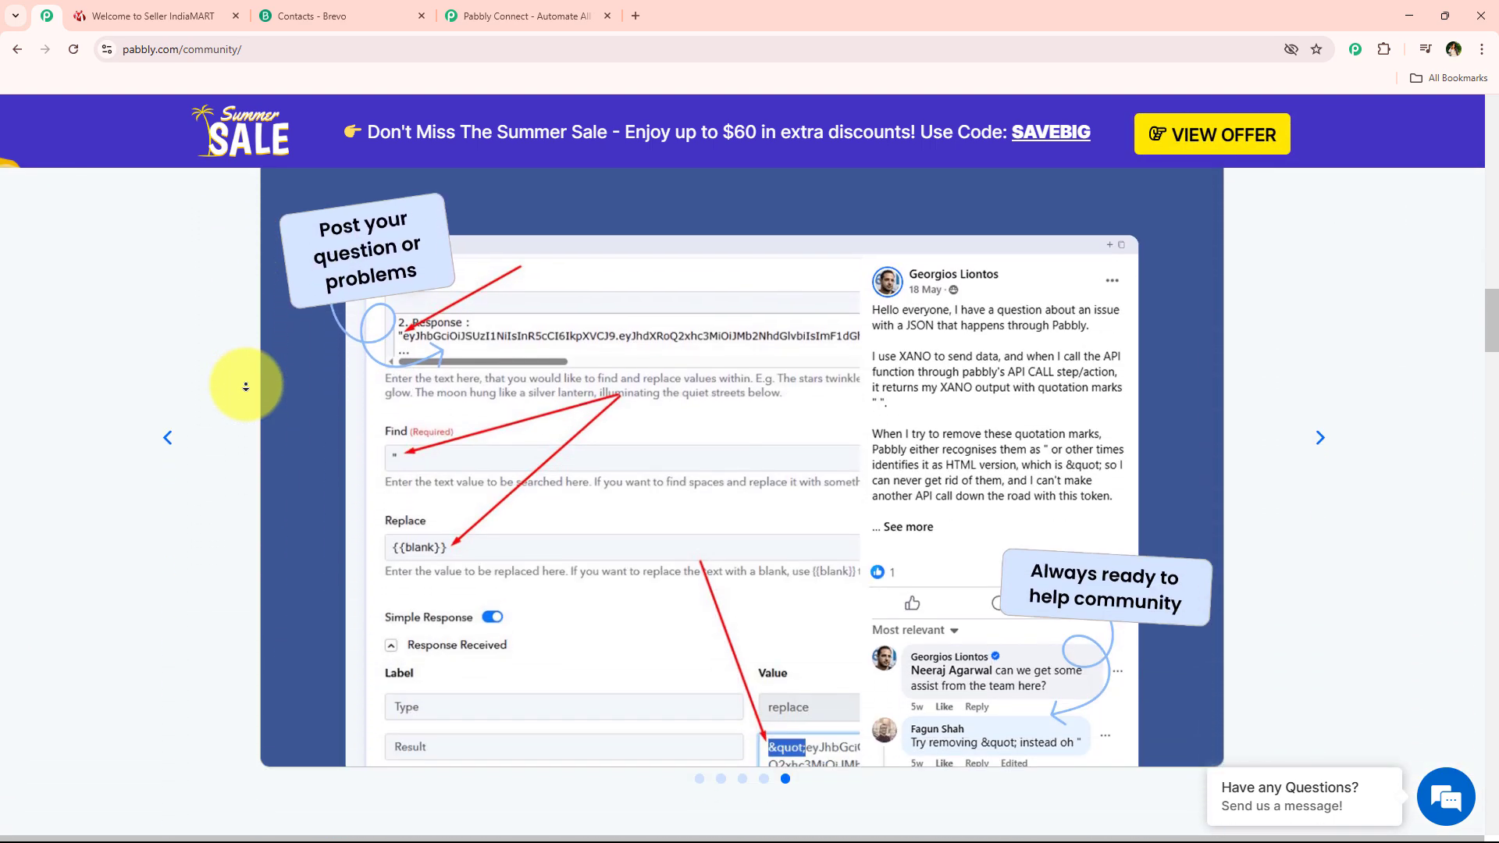
scroll(245, 385, down, 8)
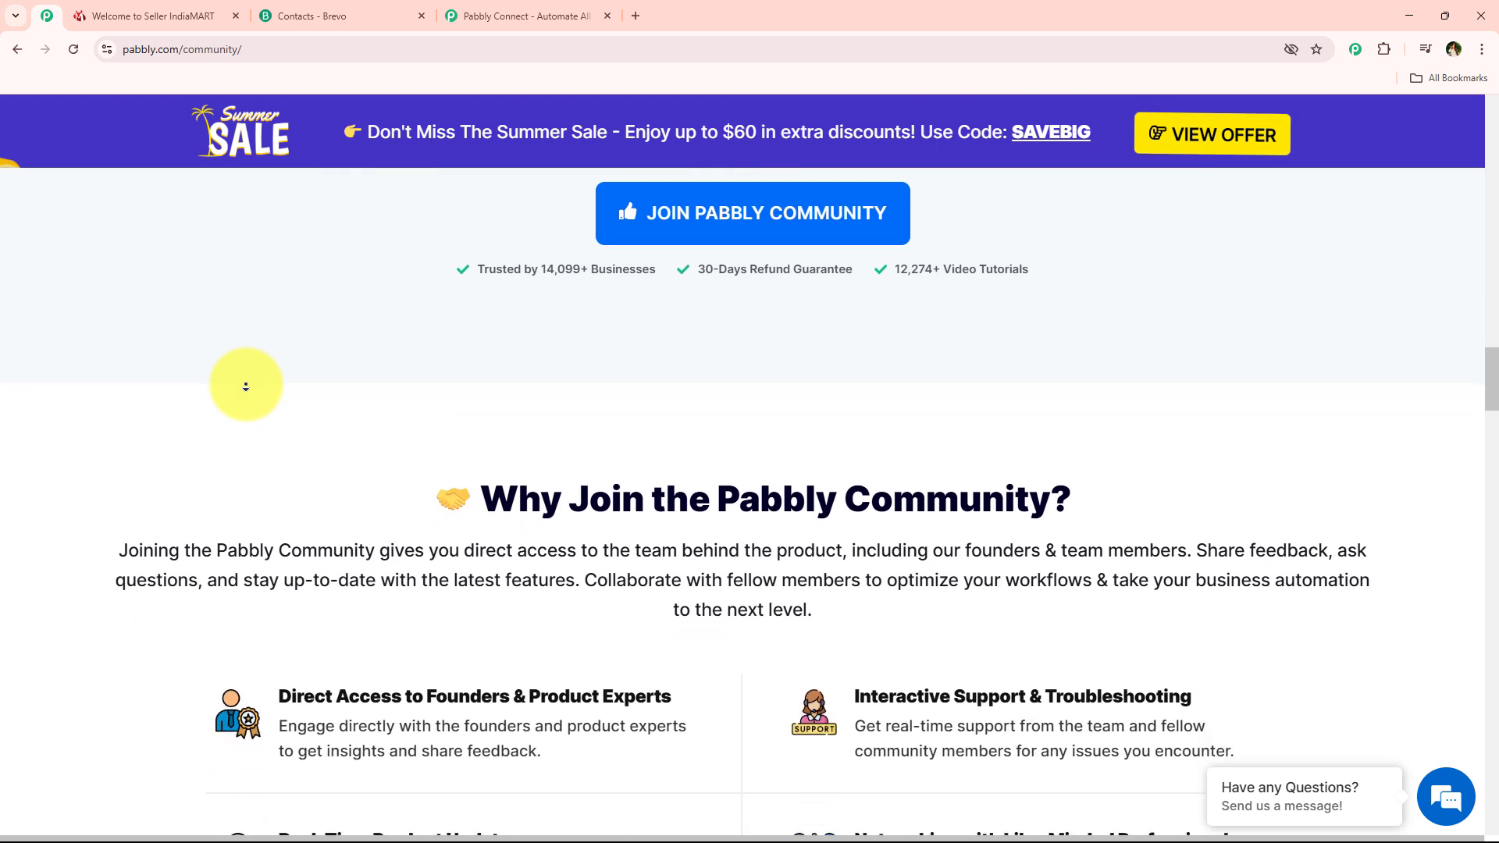
scroll(246, 385, down, 9)
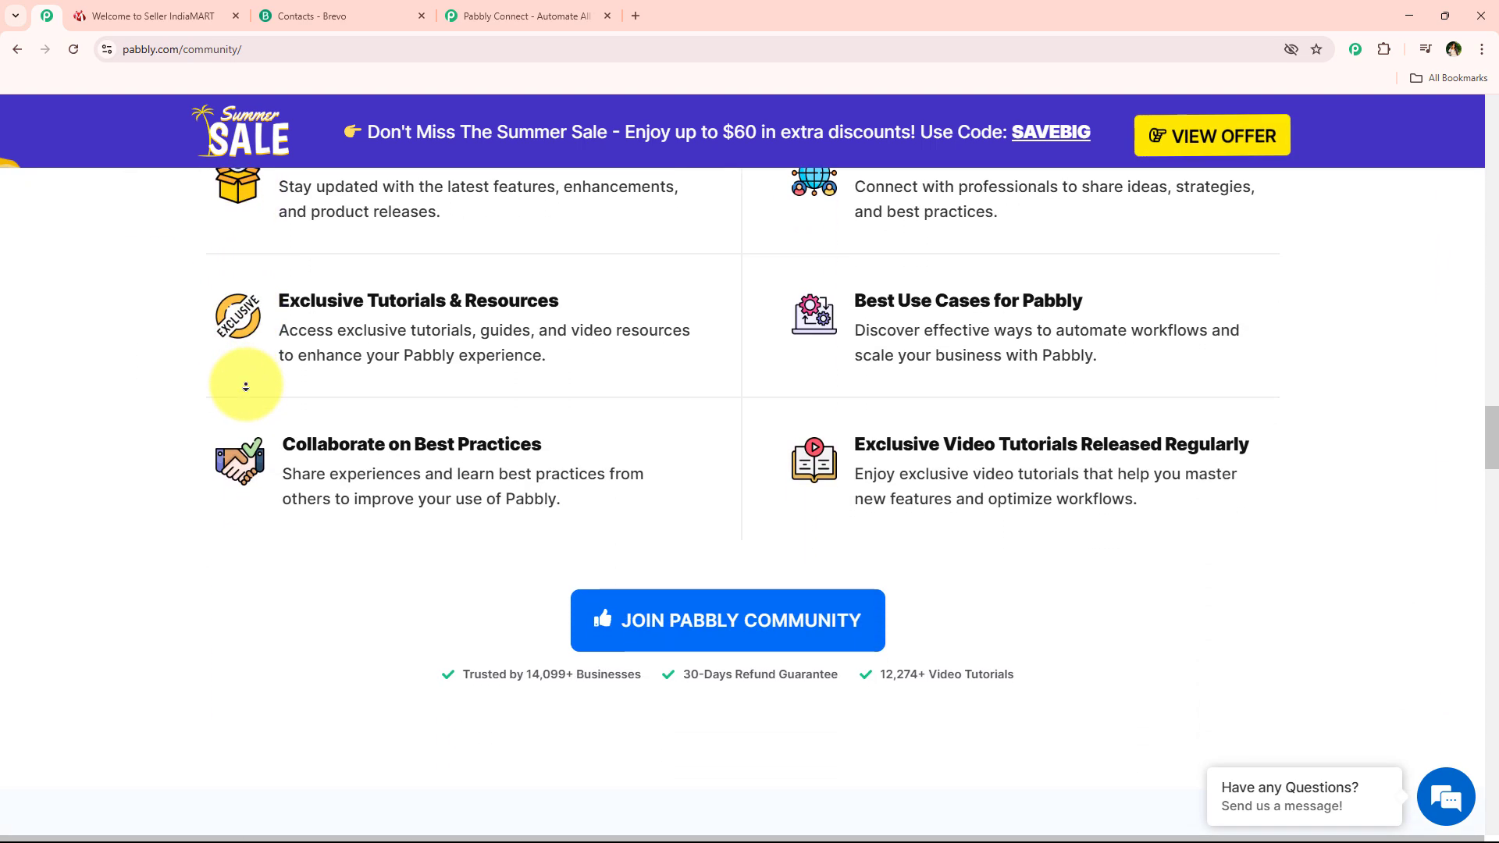
scroll(246, 384, down, 9)
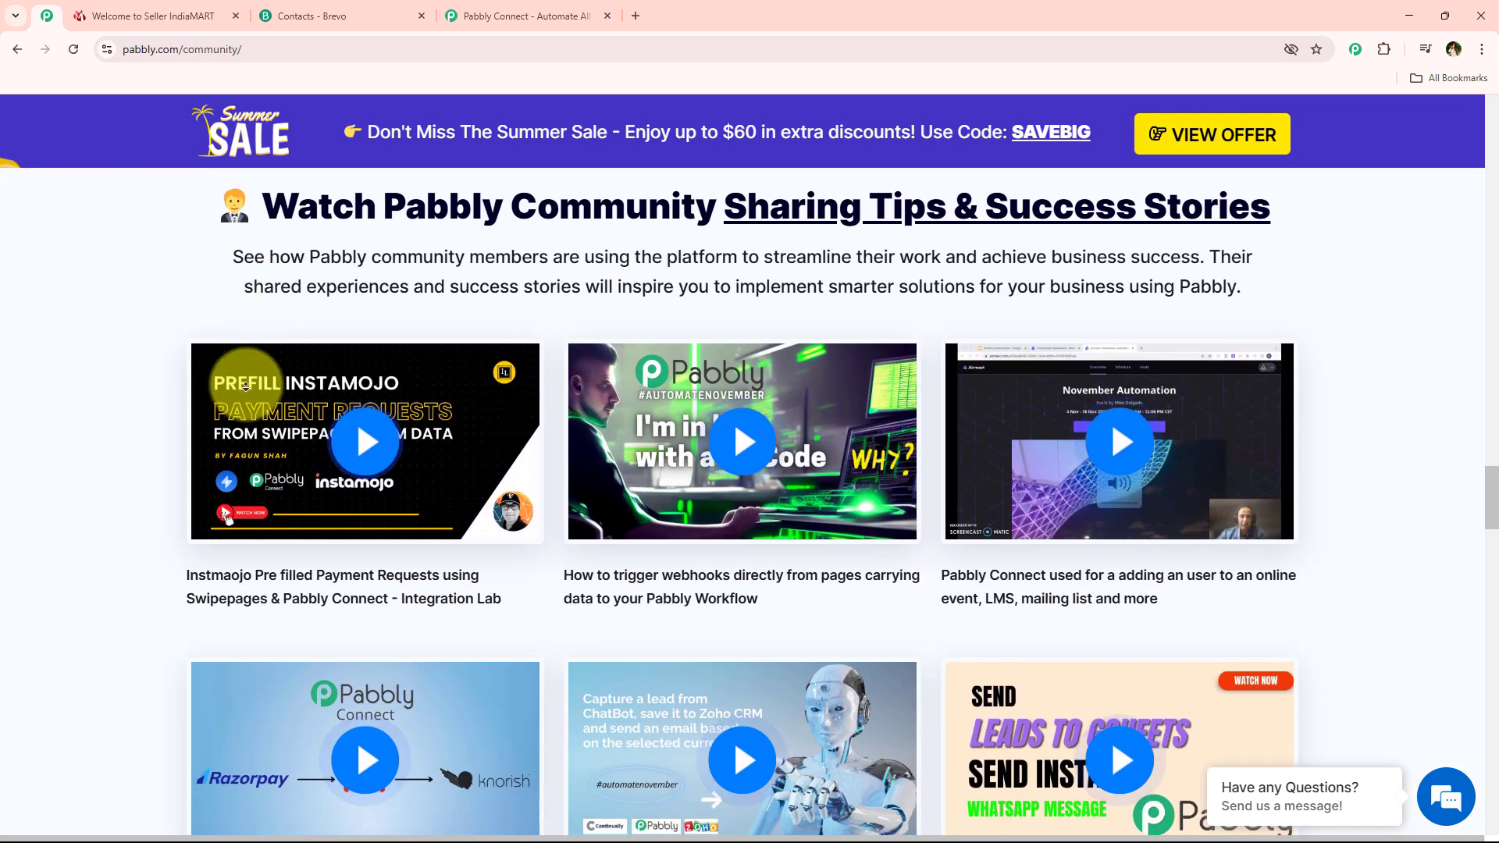
scroll(243, 375, down, 6)
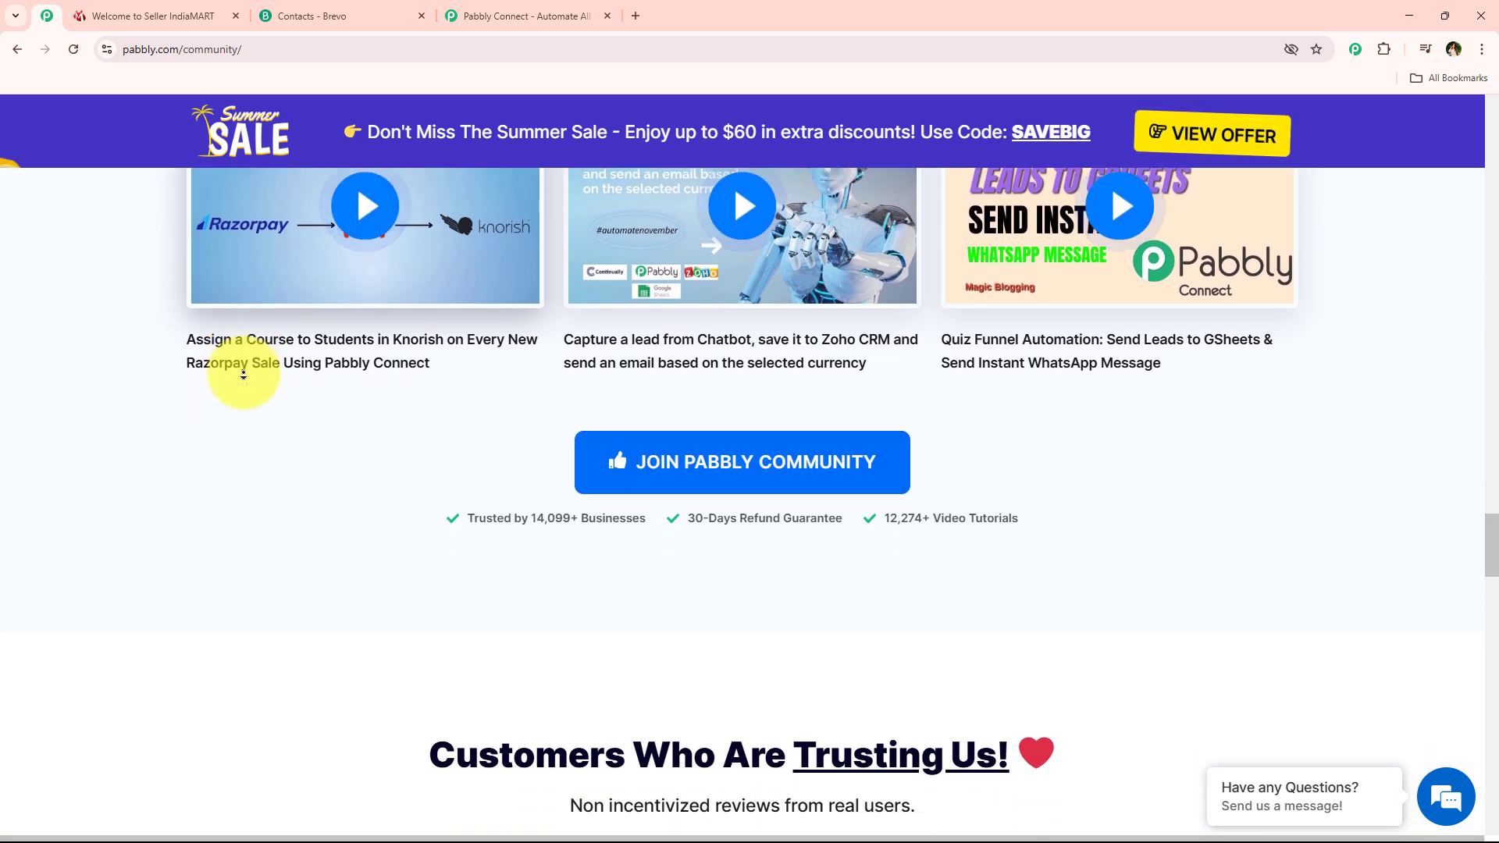
scroll(244, 375, down, 6)
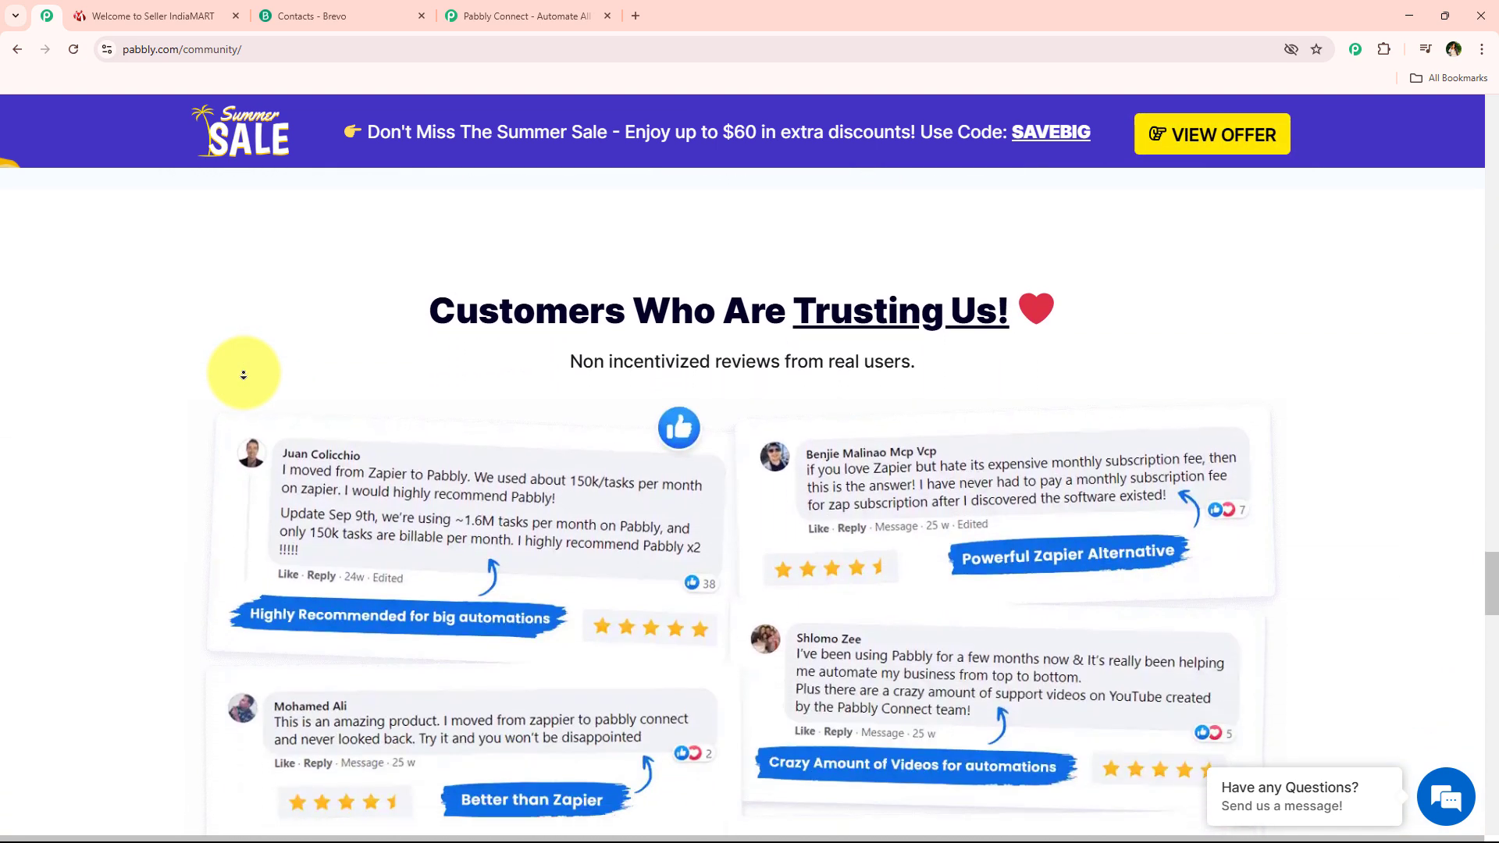
scroll(242, 376, down, 4)
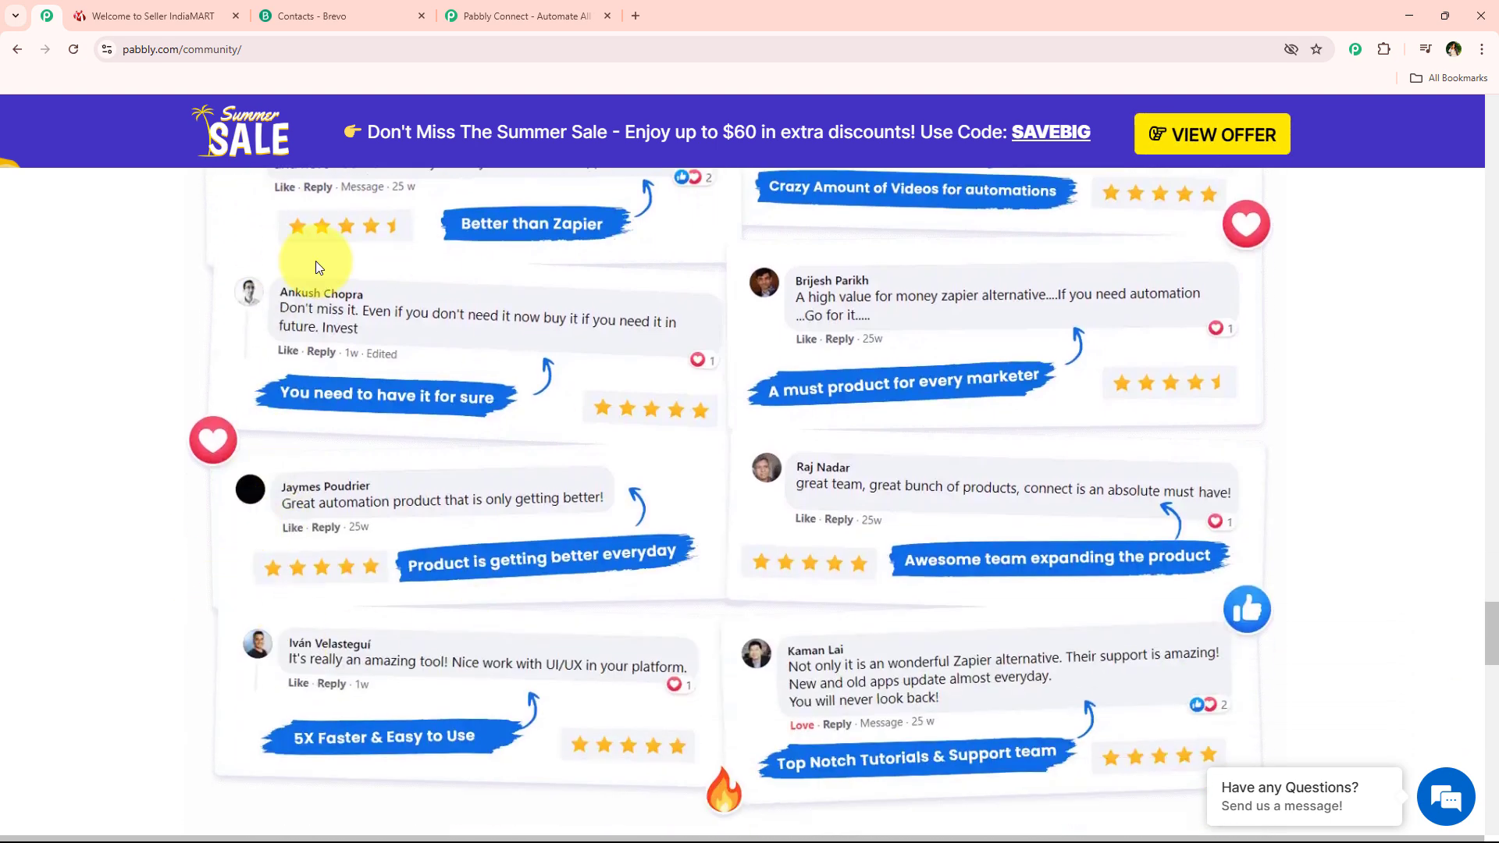
Return to the Pabbly Connect website and sign in to the Pabbly account.
click(546, 11)
click(1029, 233)
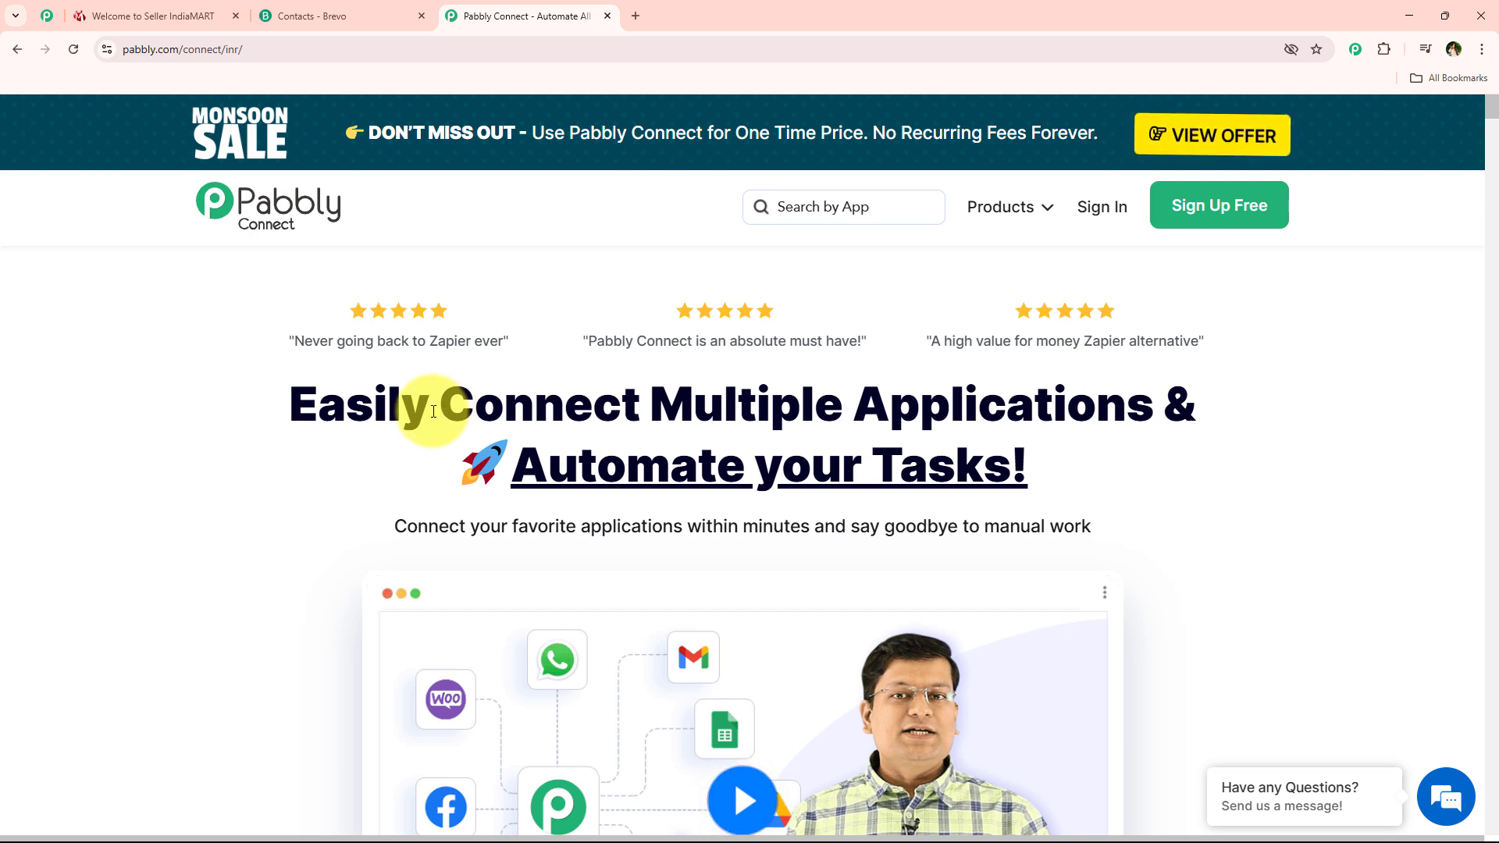
click(1101, 211)
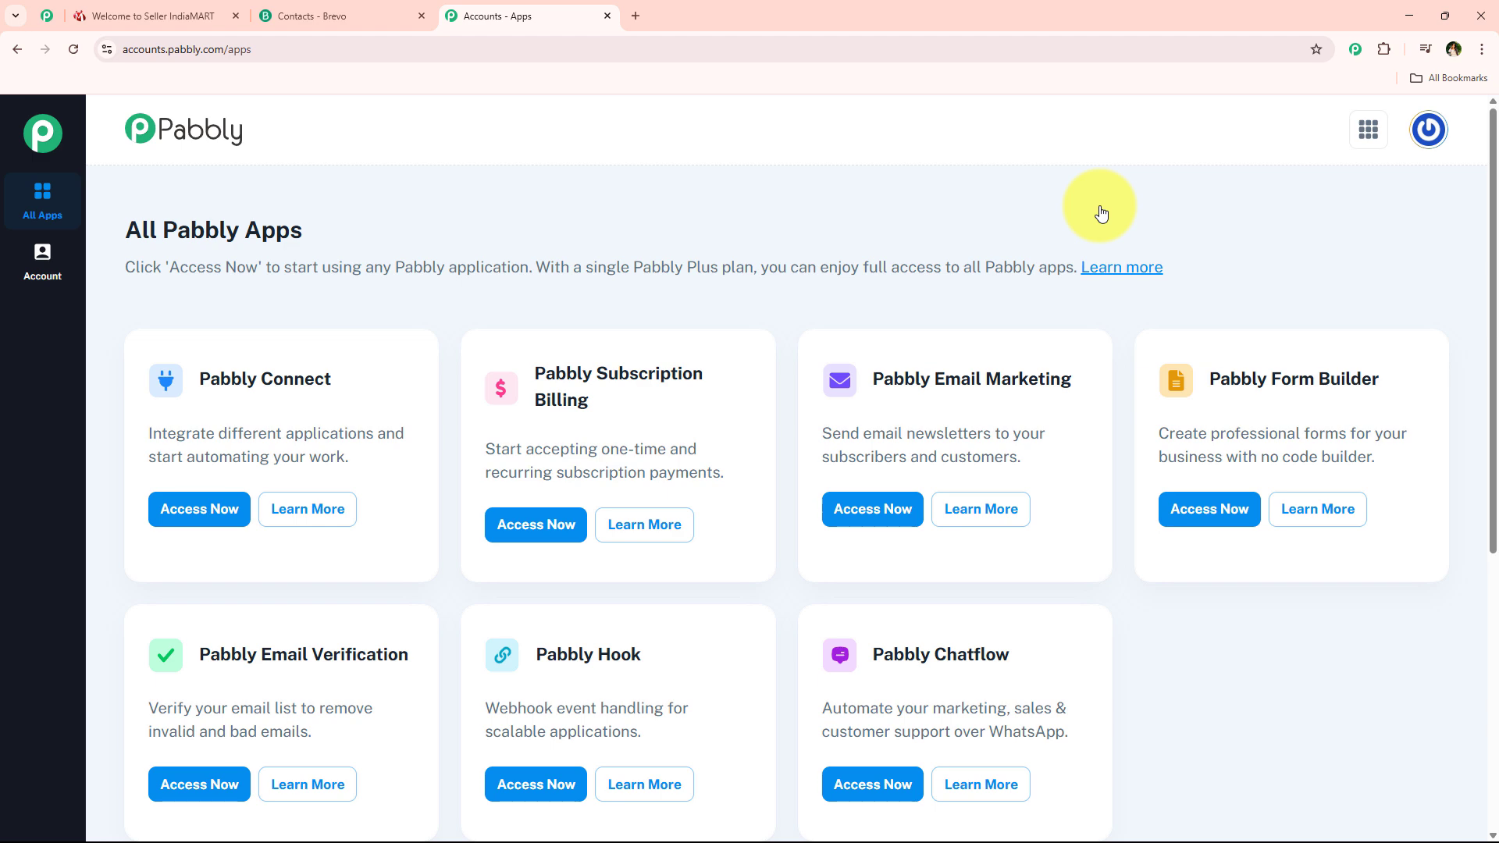
Open Pabbly Connect from the list of all Pabbly apps.
triple_click(274, 231)
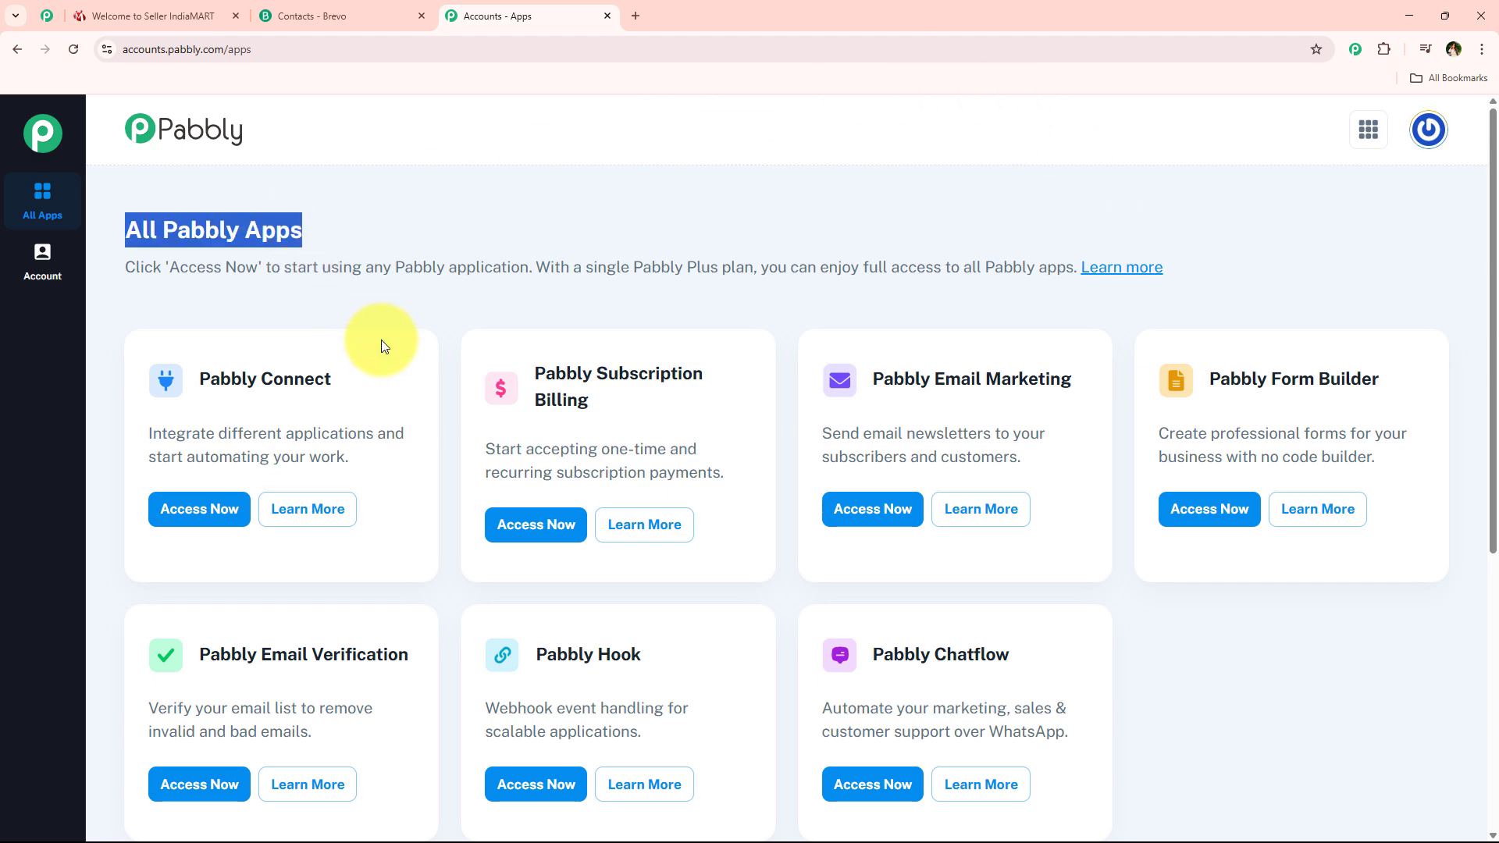
scroll(385, 367, down, 1)
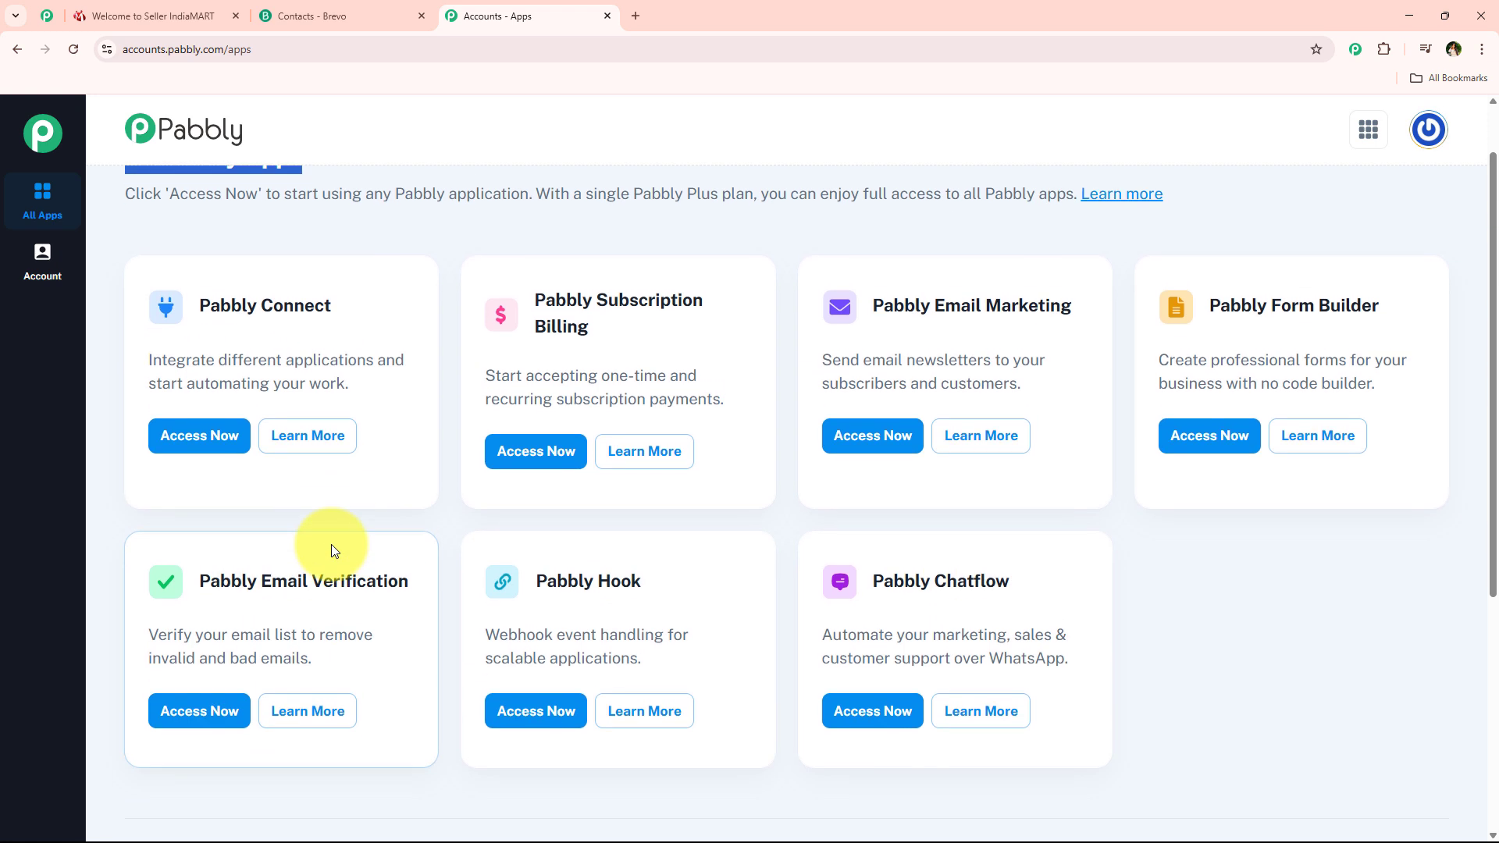
scroll(330, 538, up, 1)
drag(201, 378, 367, 381)
drag(221, 434, 379, 439)
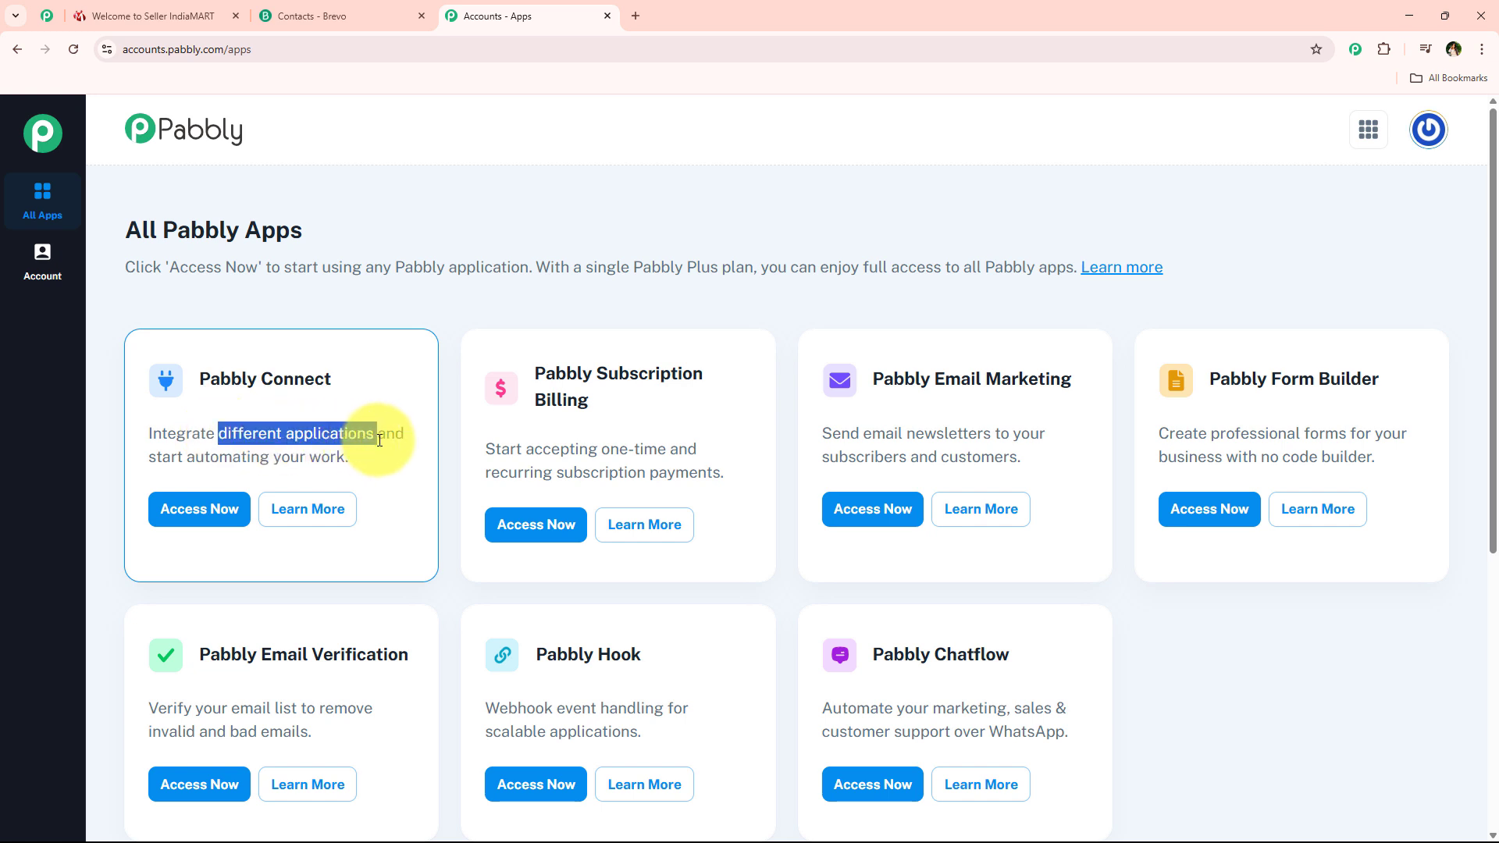
click(225, 517)
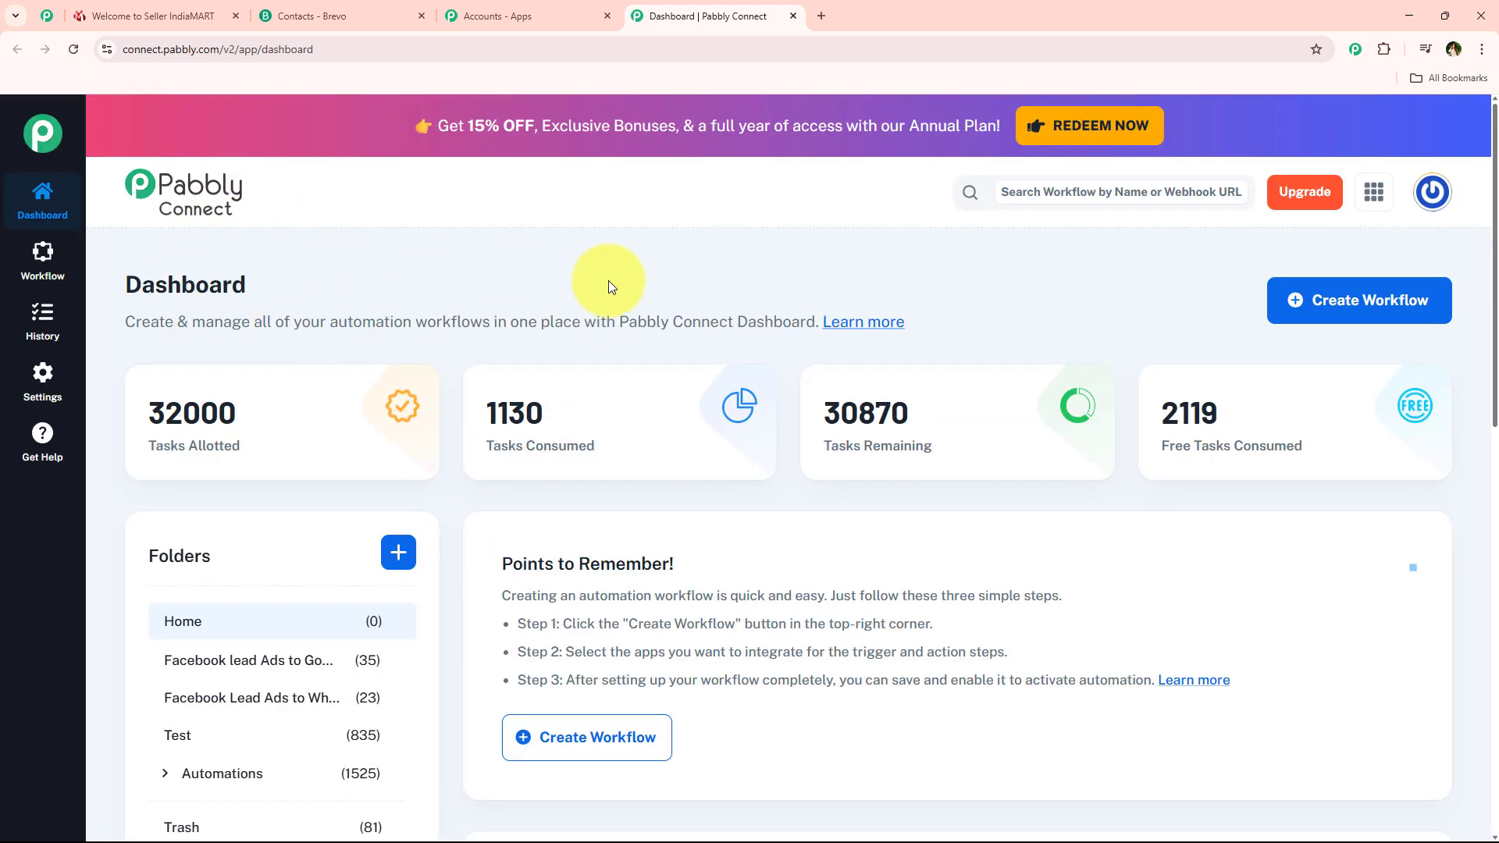
Create a workflow named "Save IndiaMART Leads in Brevo List for Campaigns" in the Automations folder, using the New (Beta) builder.
click(1368, 312)
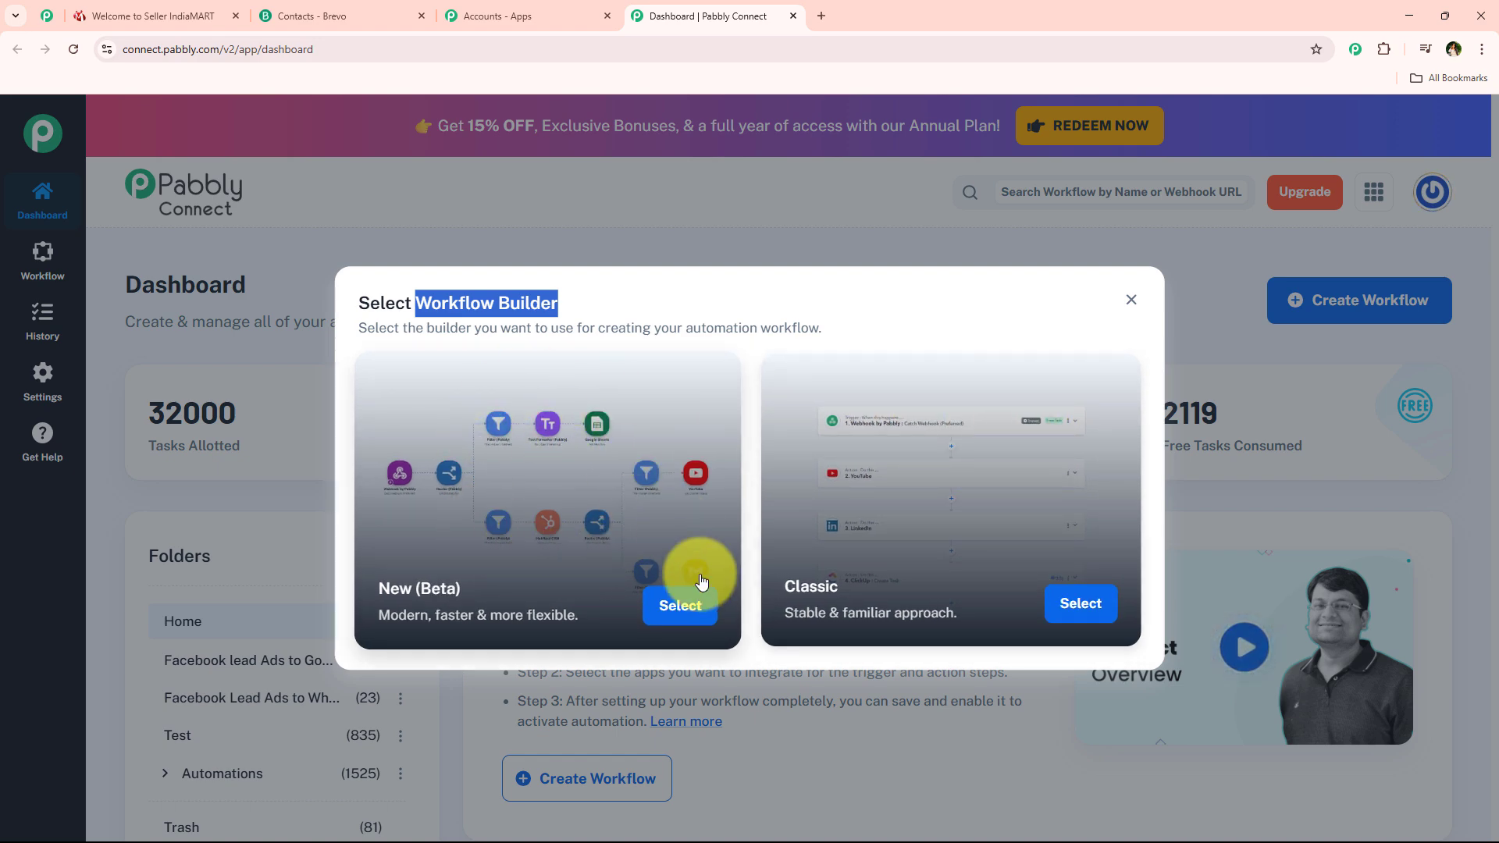
click(683, 606)
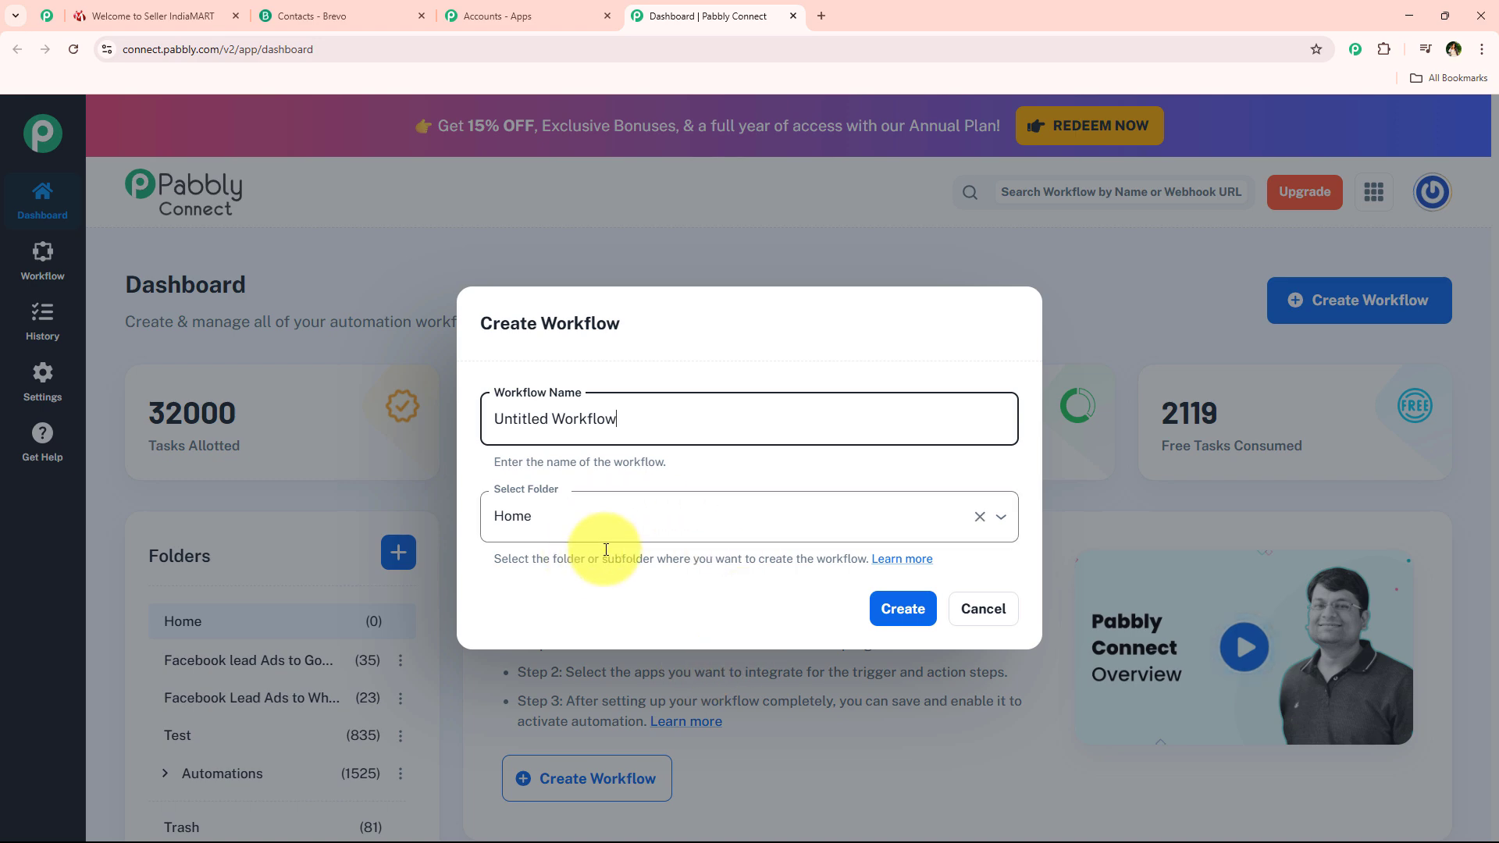
drag(679, 425, 490, 418)
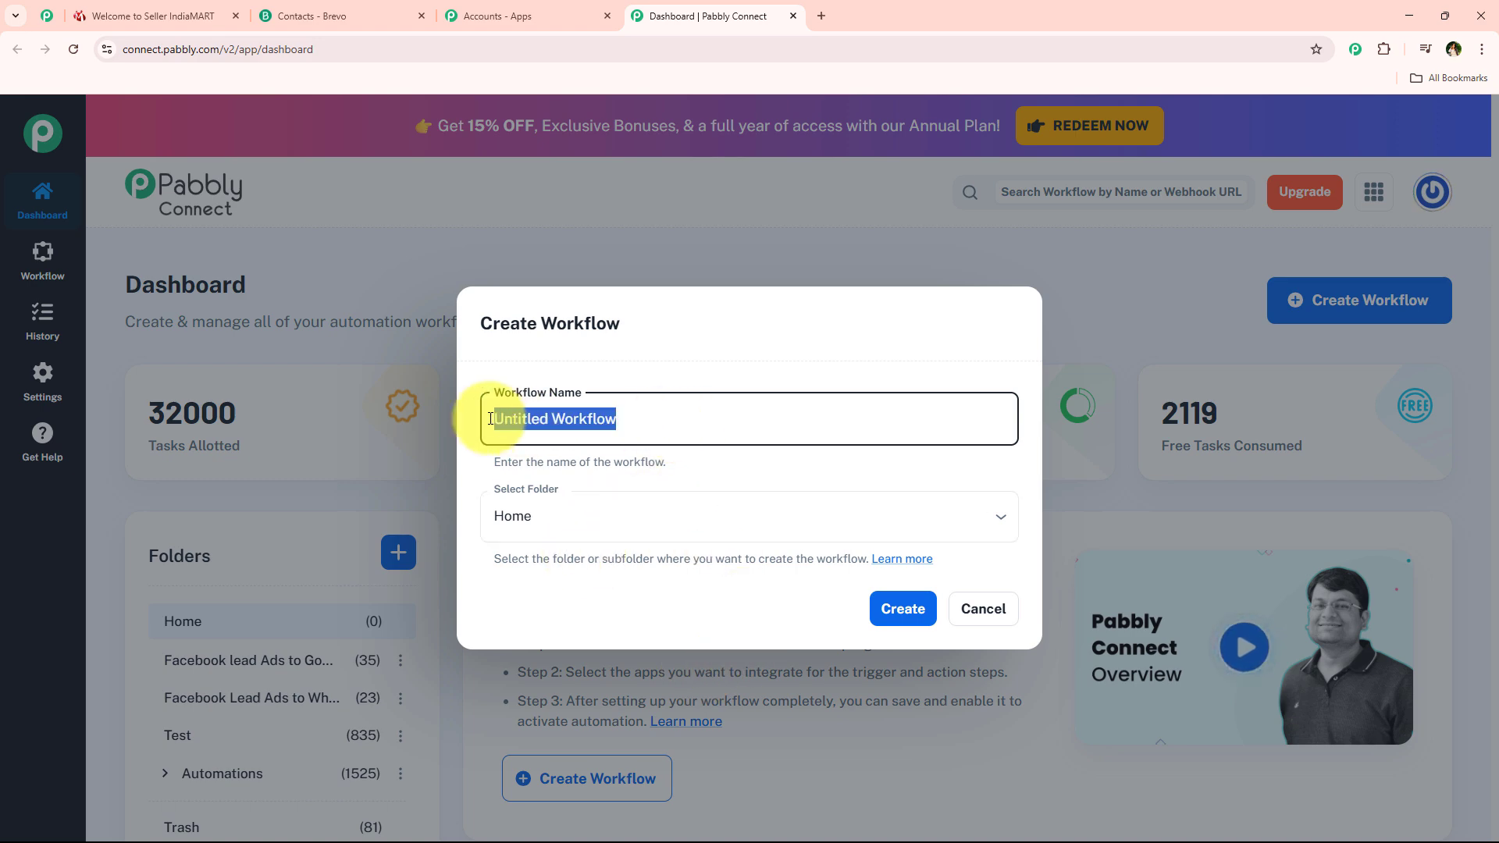
text(Save IndiaMART Leads in Brevo List for Campaigns)
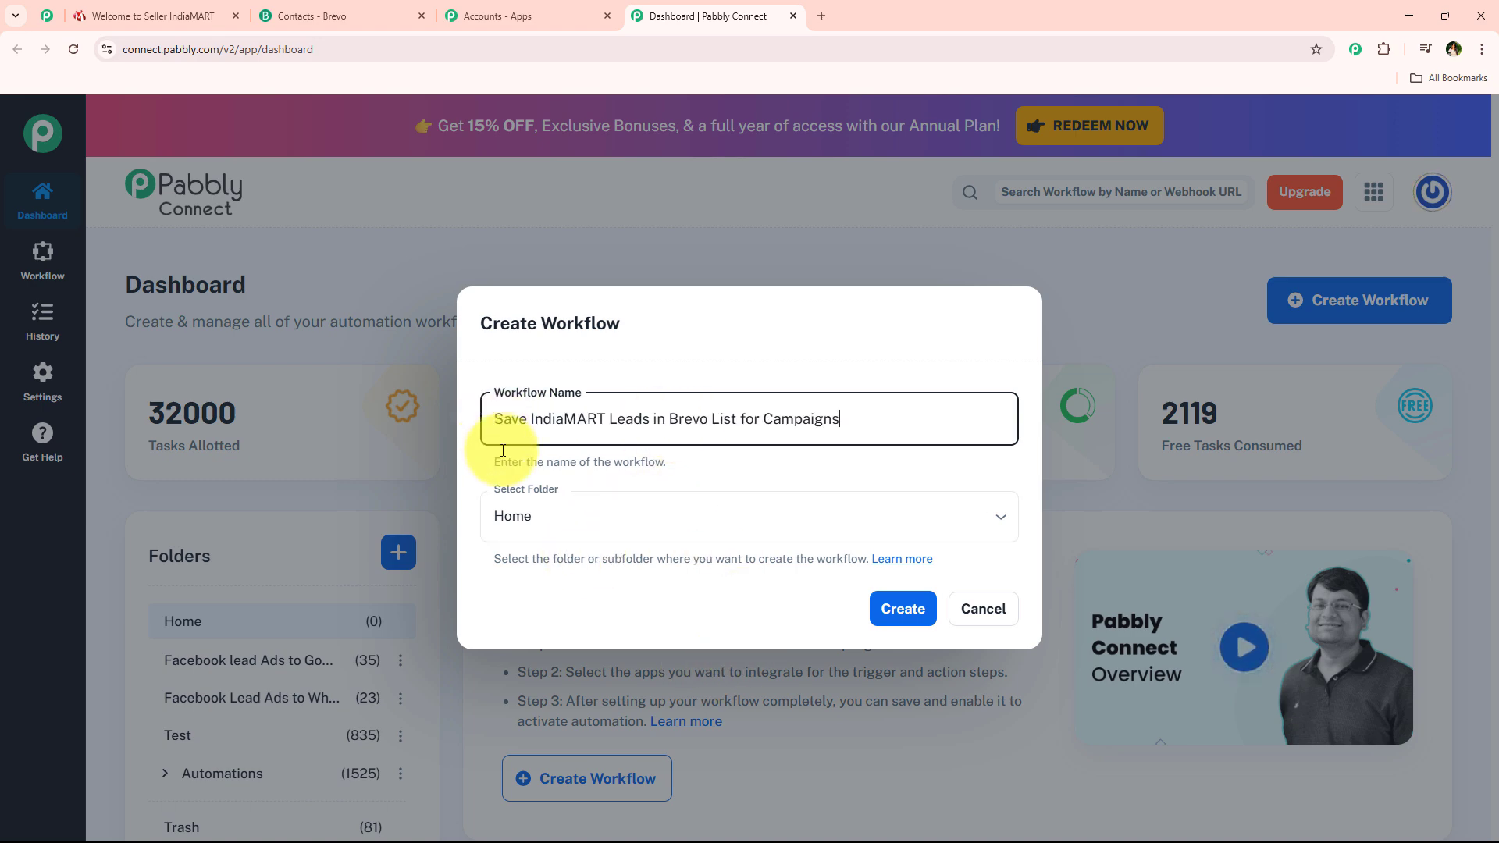
click(547, 514)
click(528, 363)
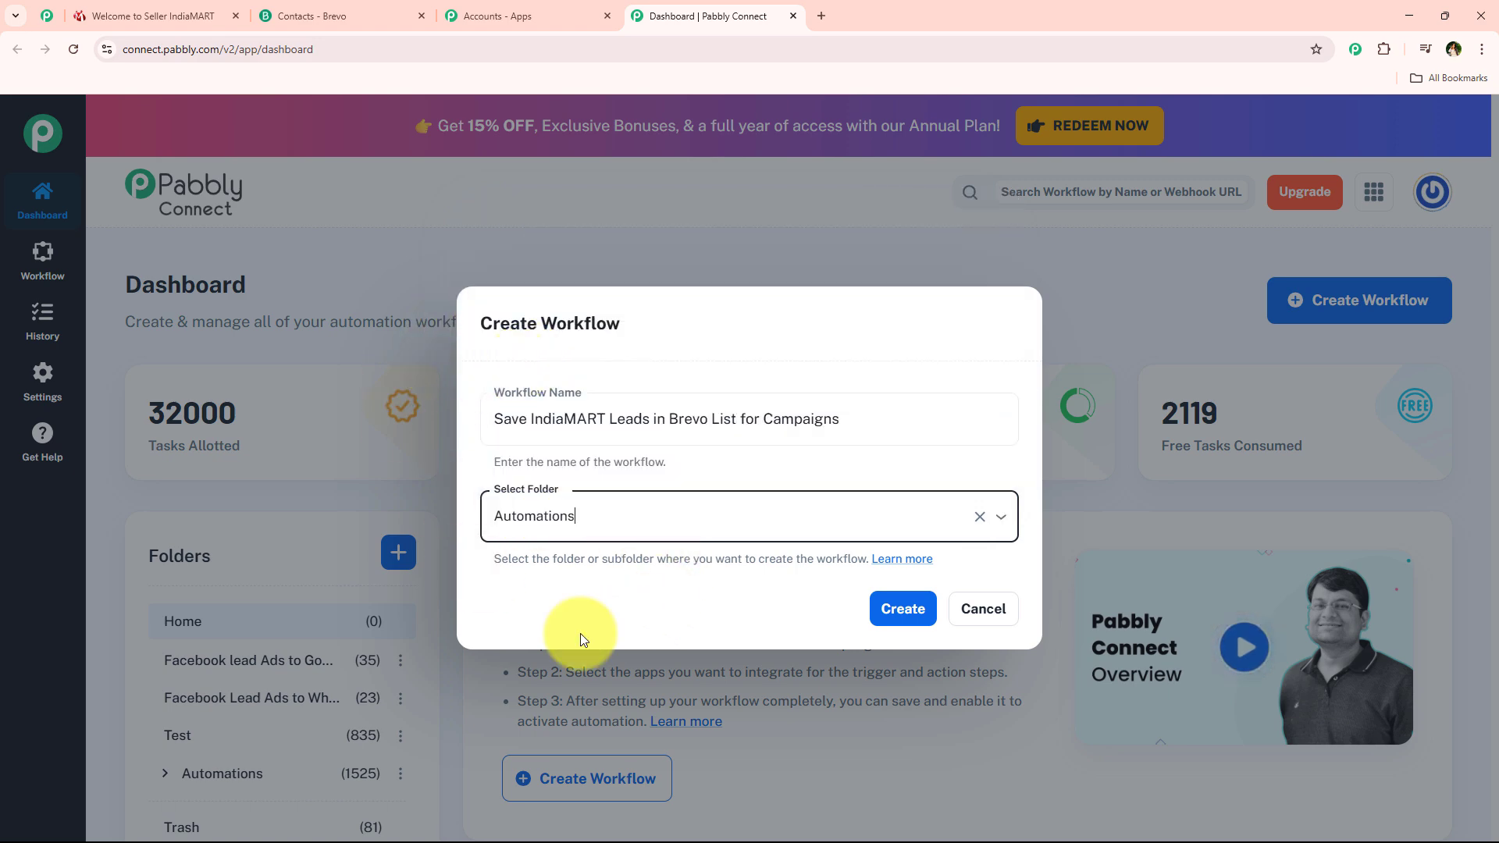
click(901, 613)
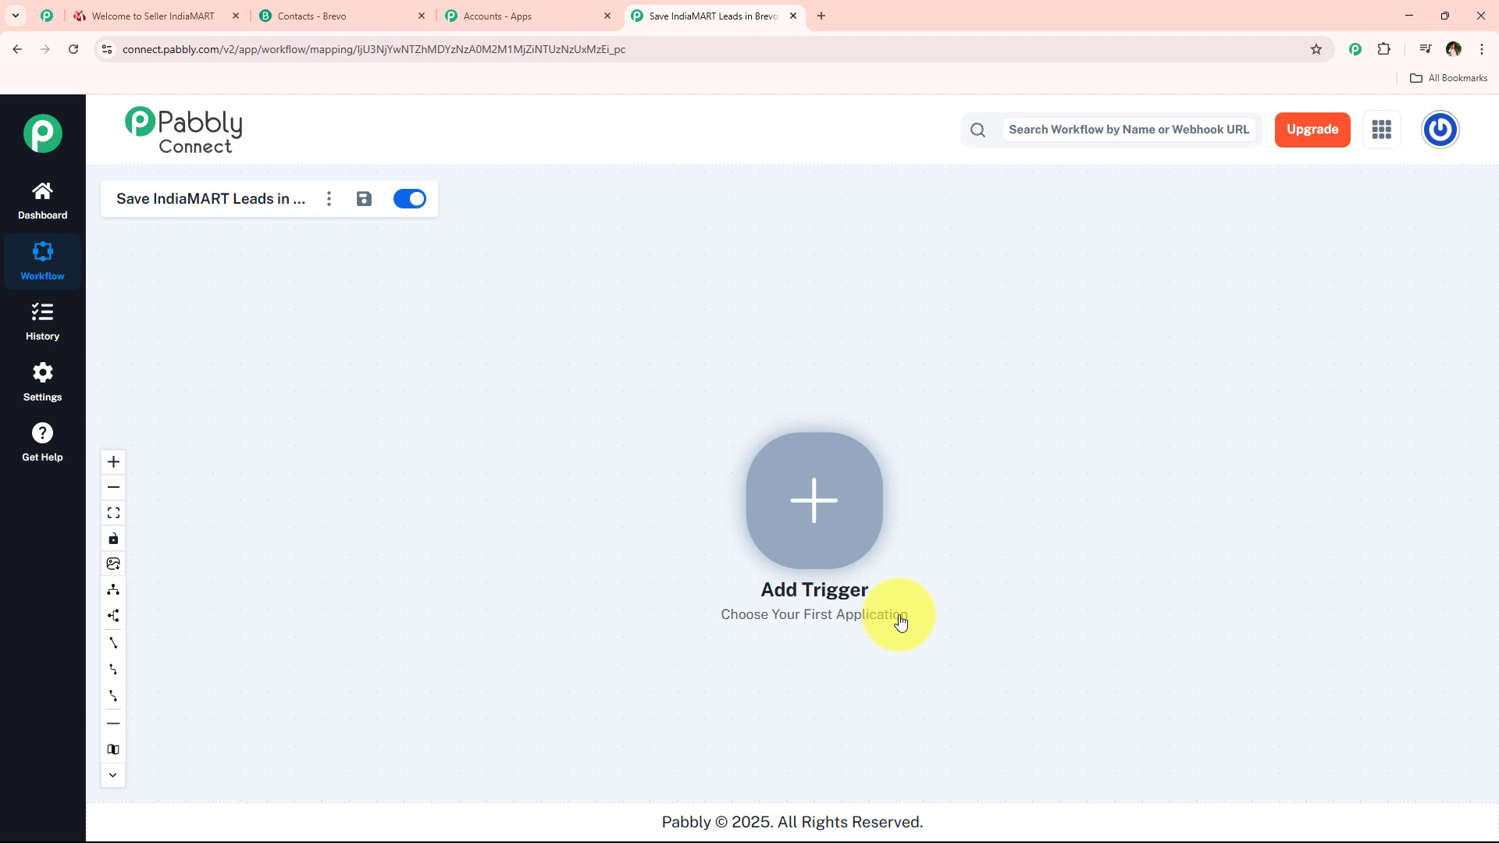
right_click(804, 493)
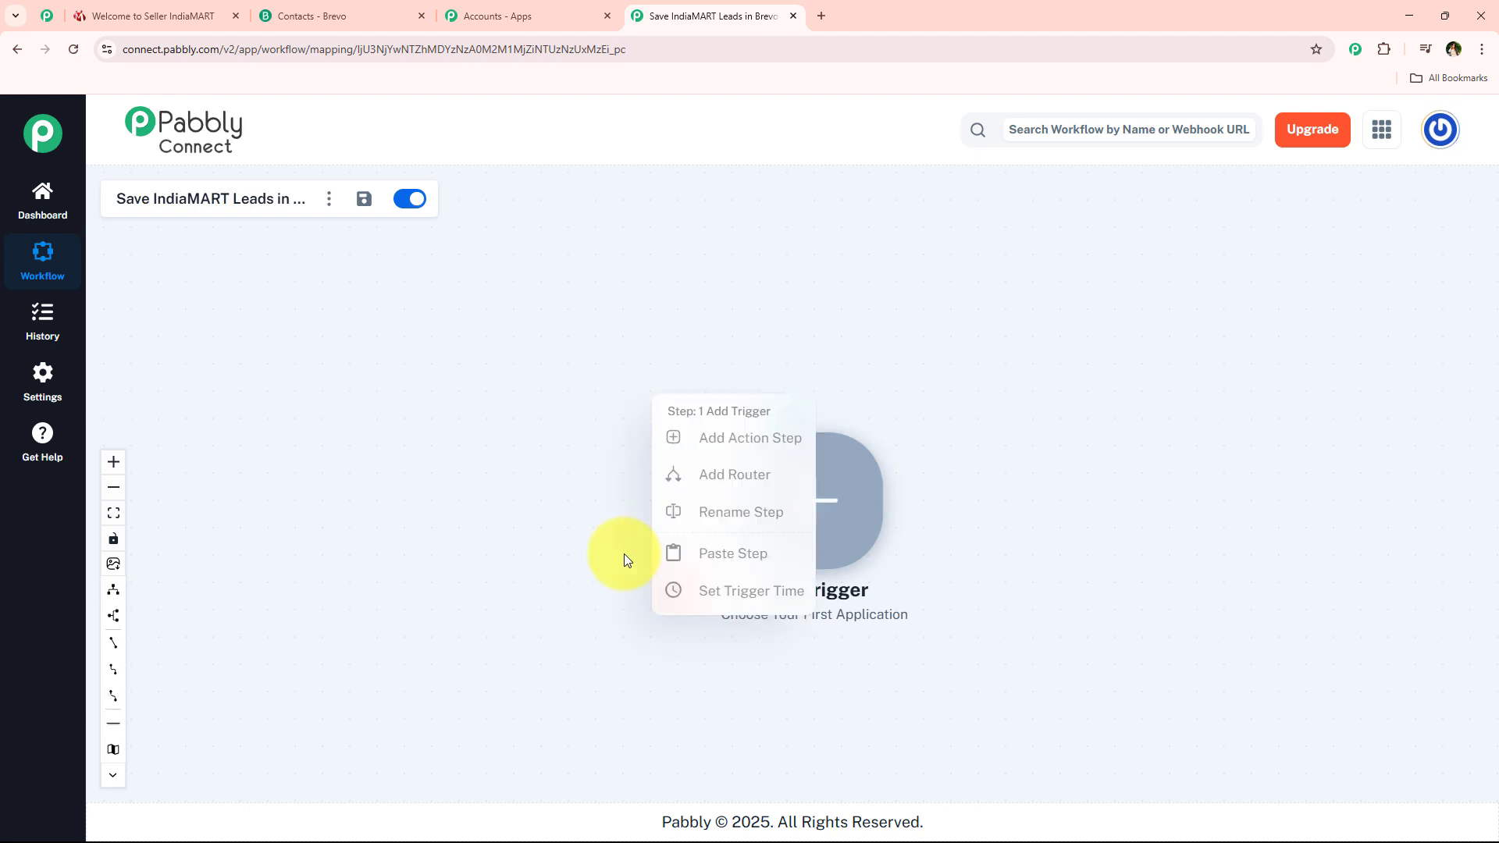
click(549, 561)
drag(575, 555, 294, 546)
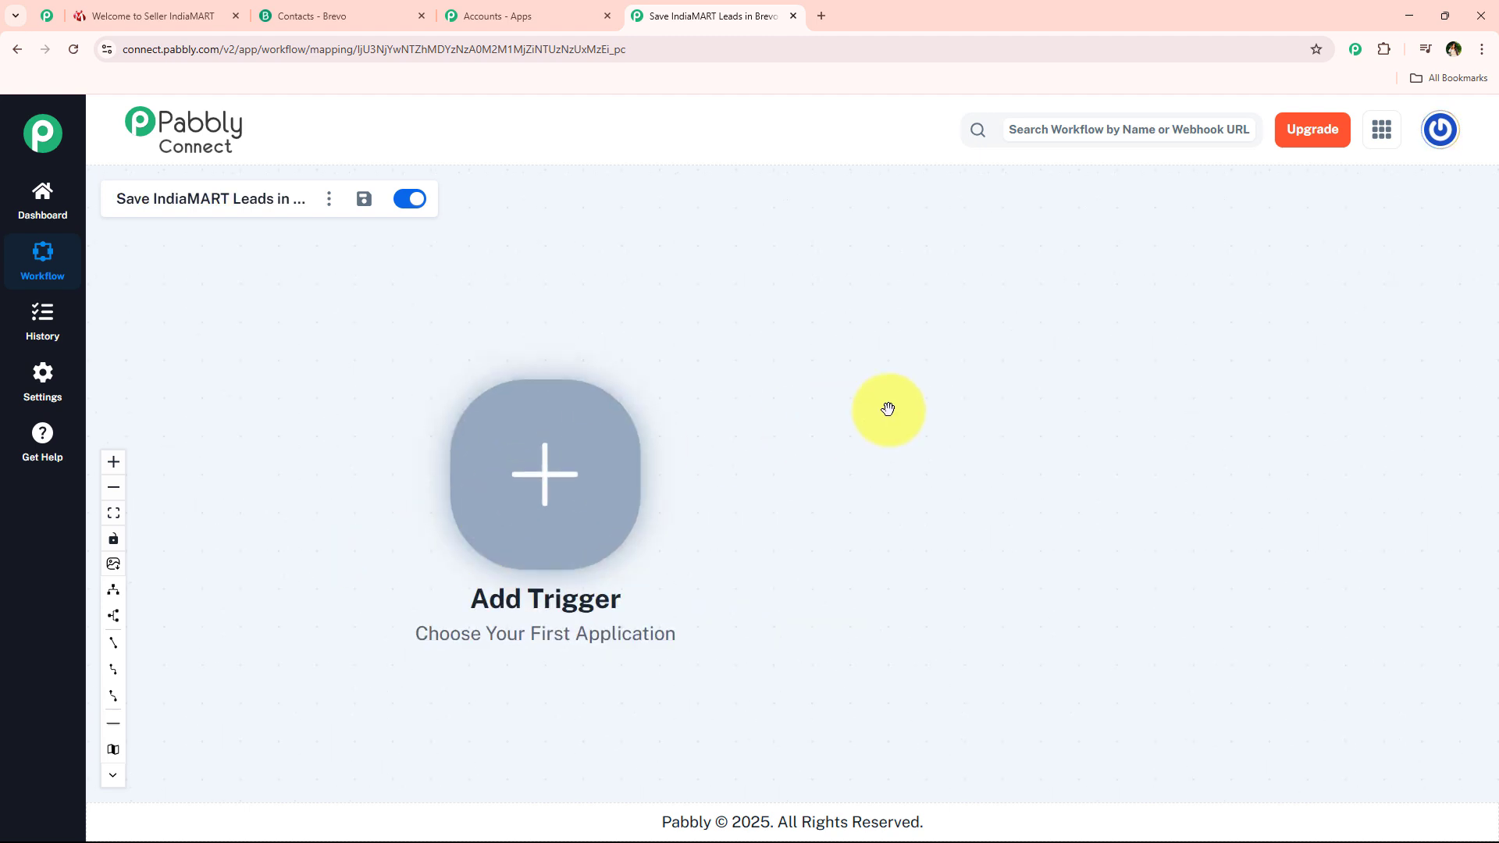
drag(888, 409, 737, 377)
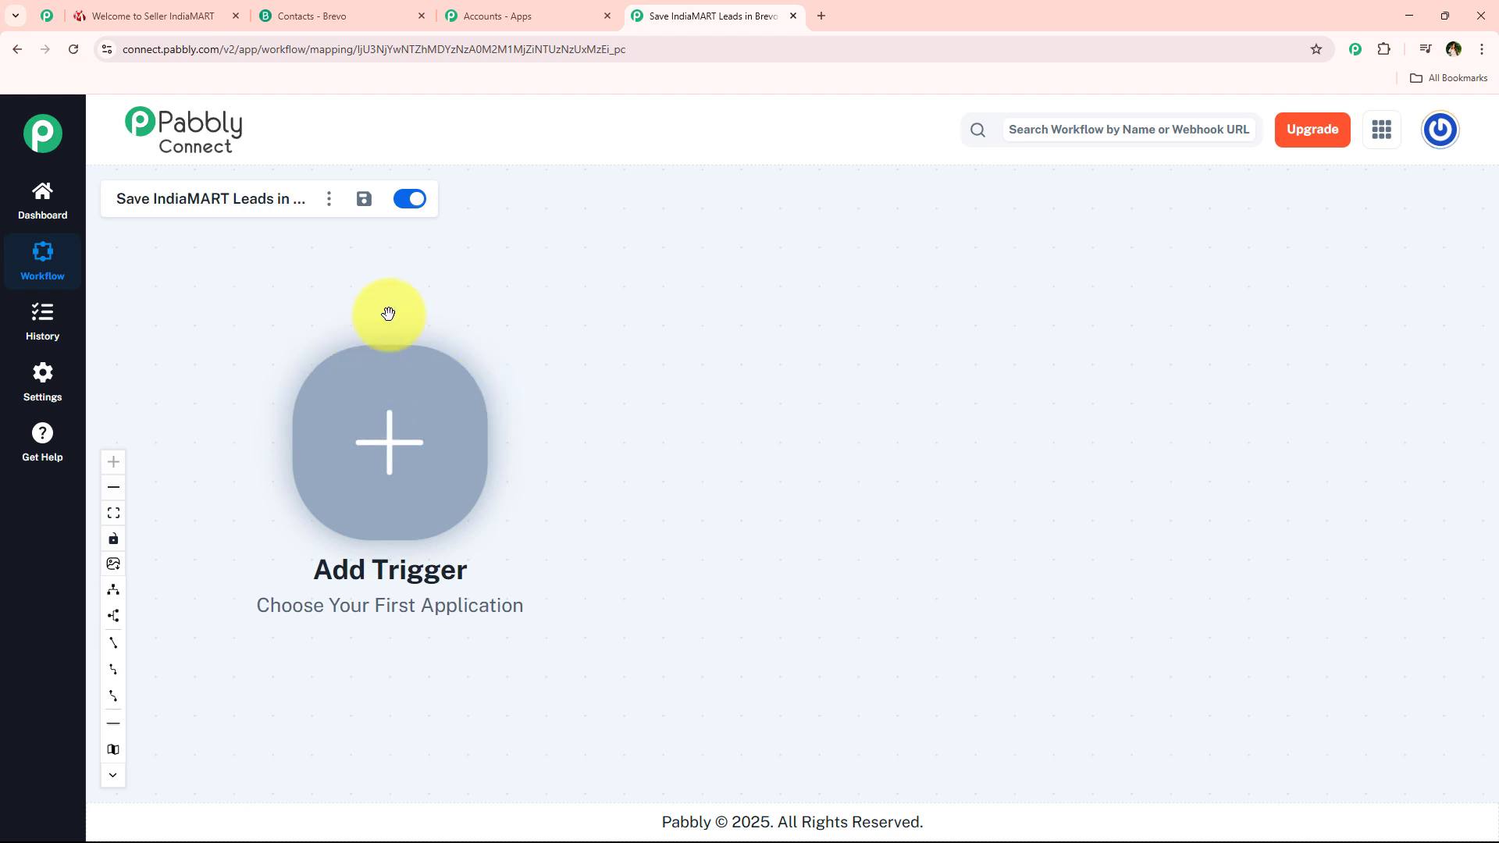
right_click(409, 414)
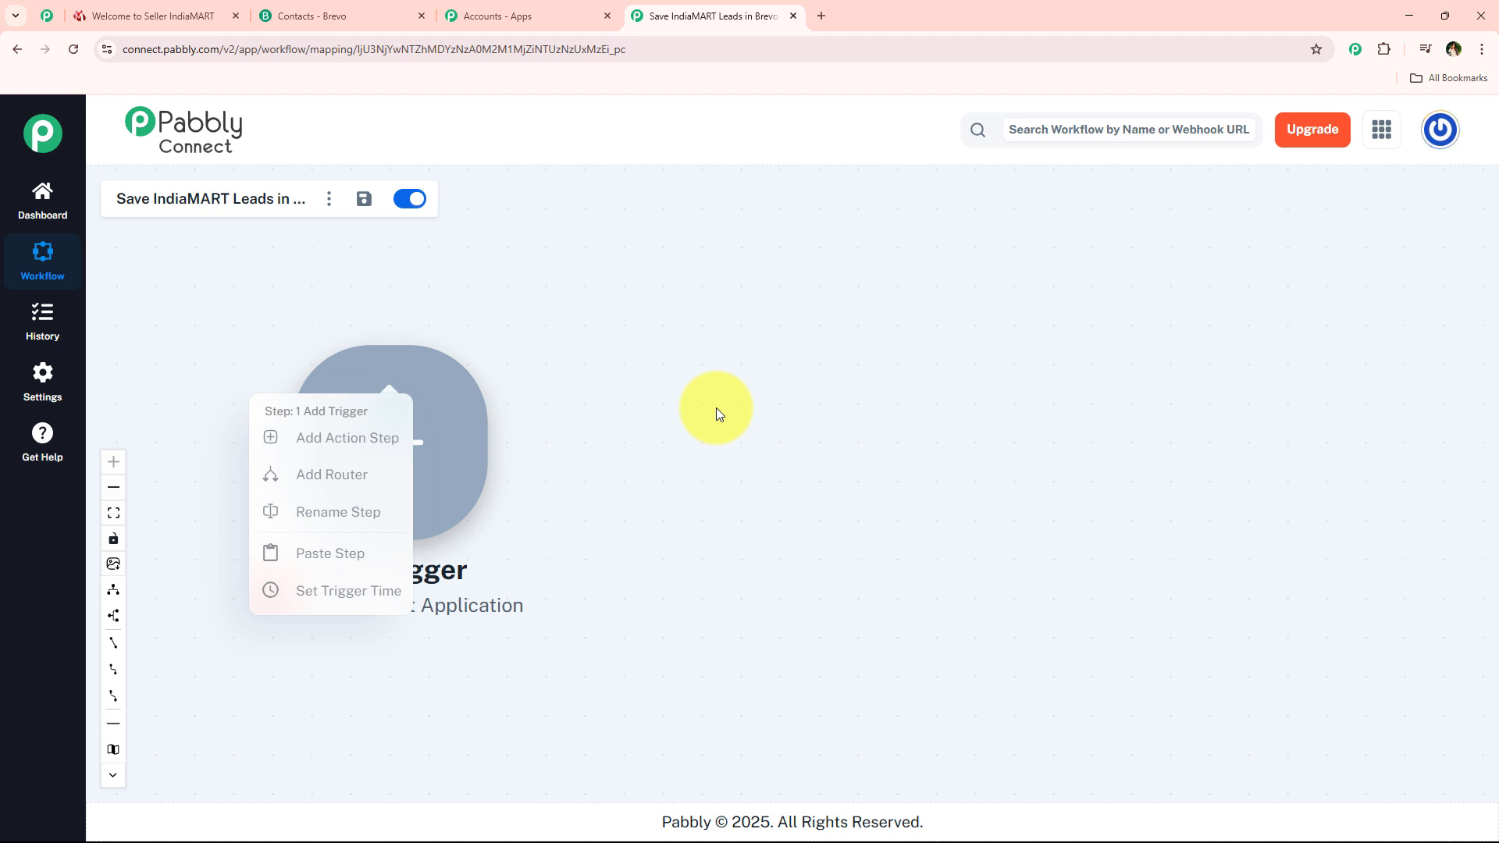
click(697, 407)
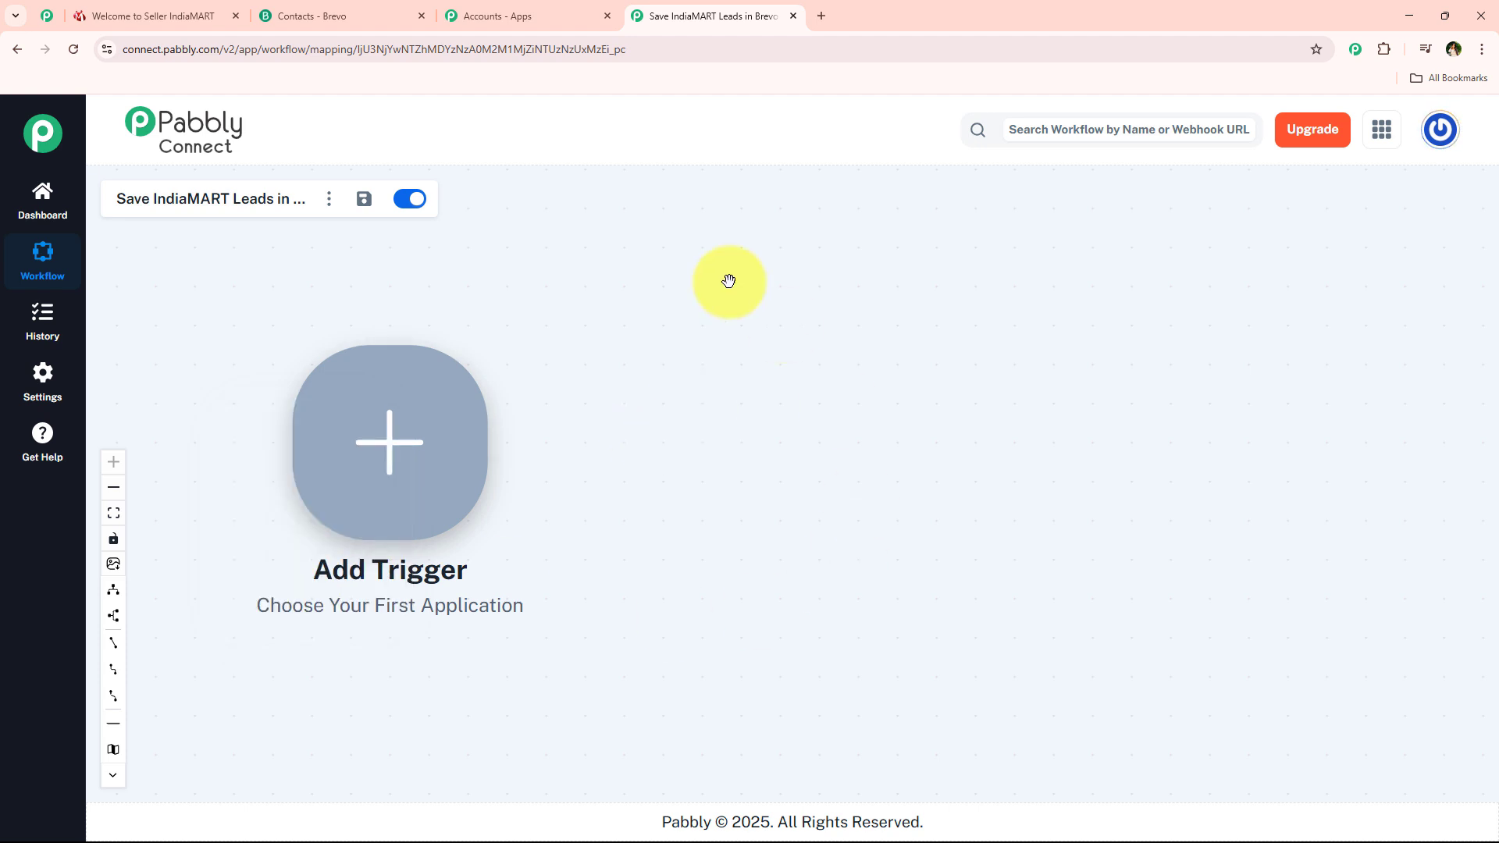
View the IndiaMART seller dashboard and the Brevo contacts list, and return to the Pabbly Connect workflow.
click(153, 20)
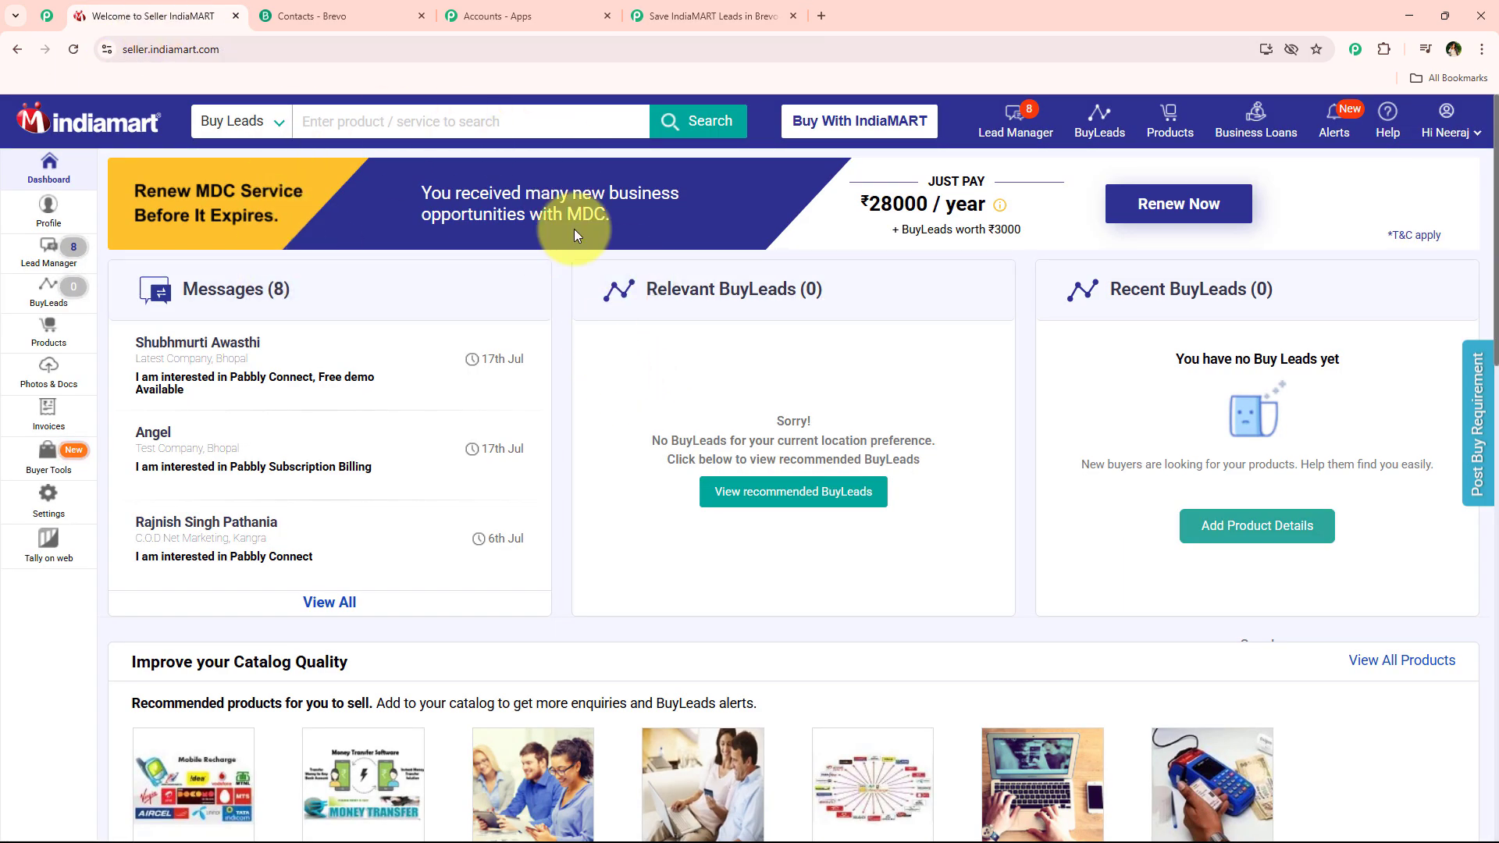
click(662, 14)
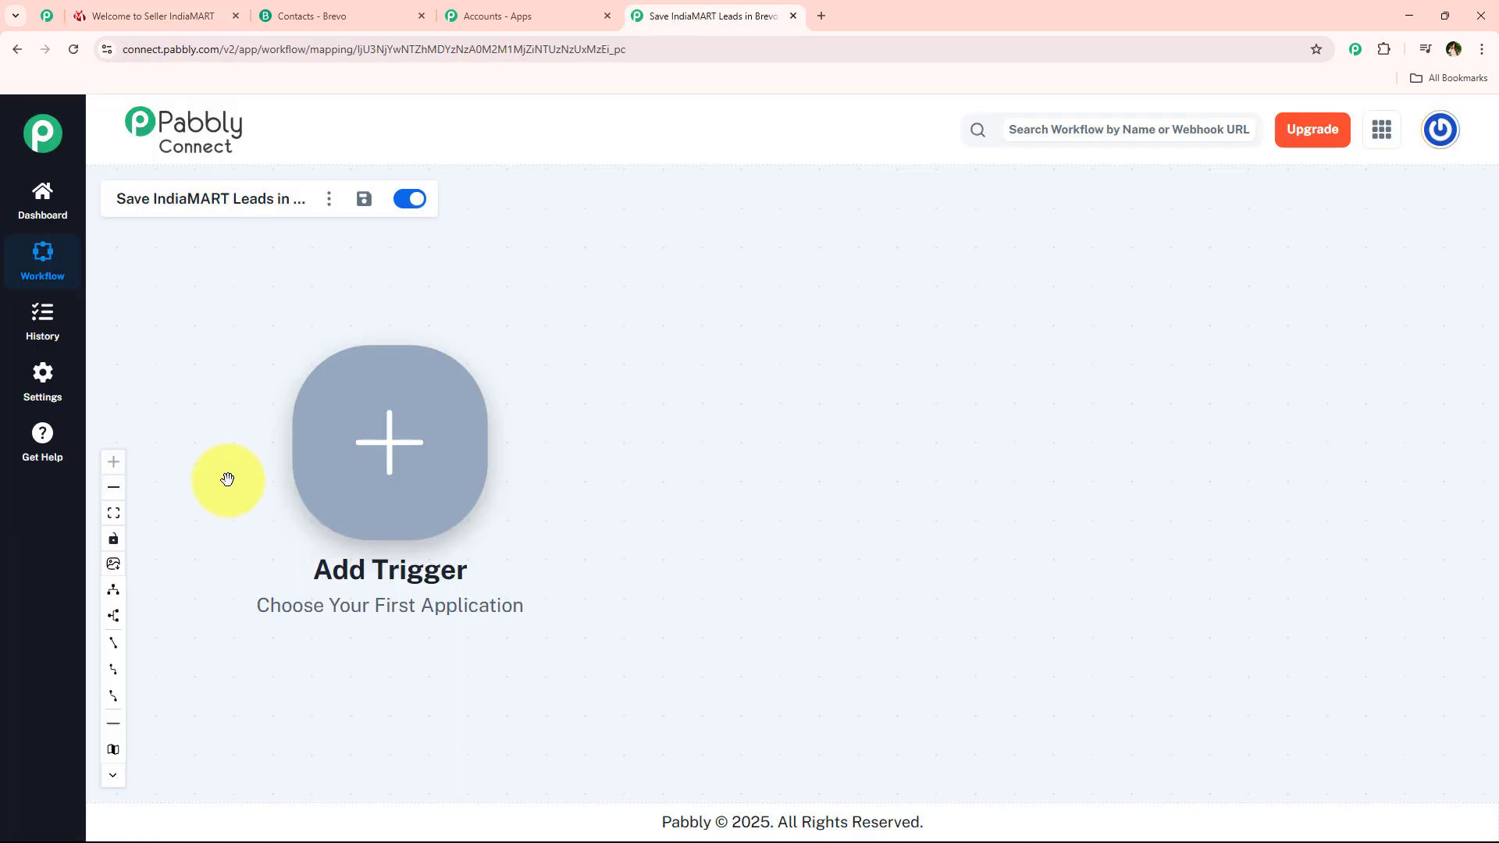
click(191, 16)
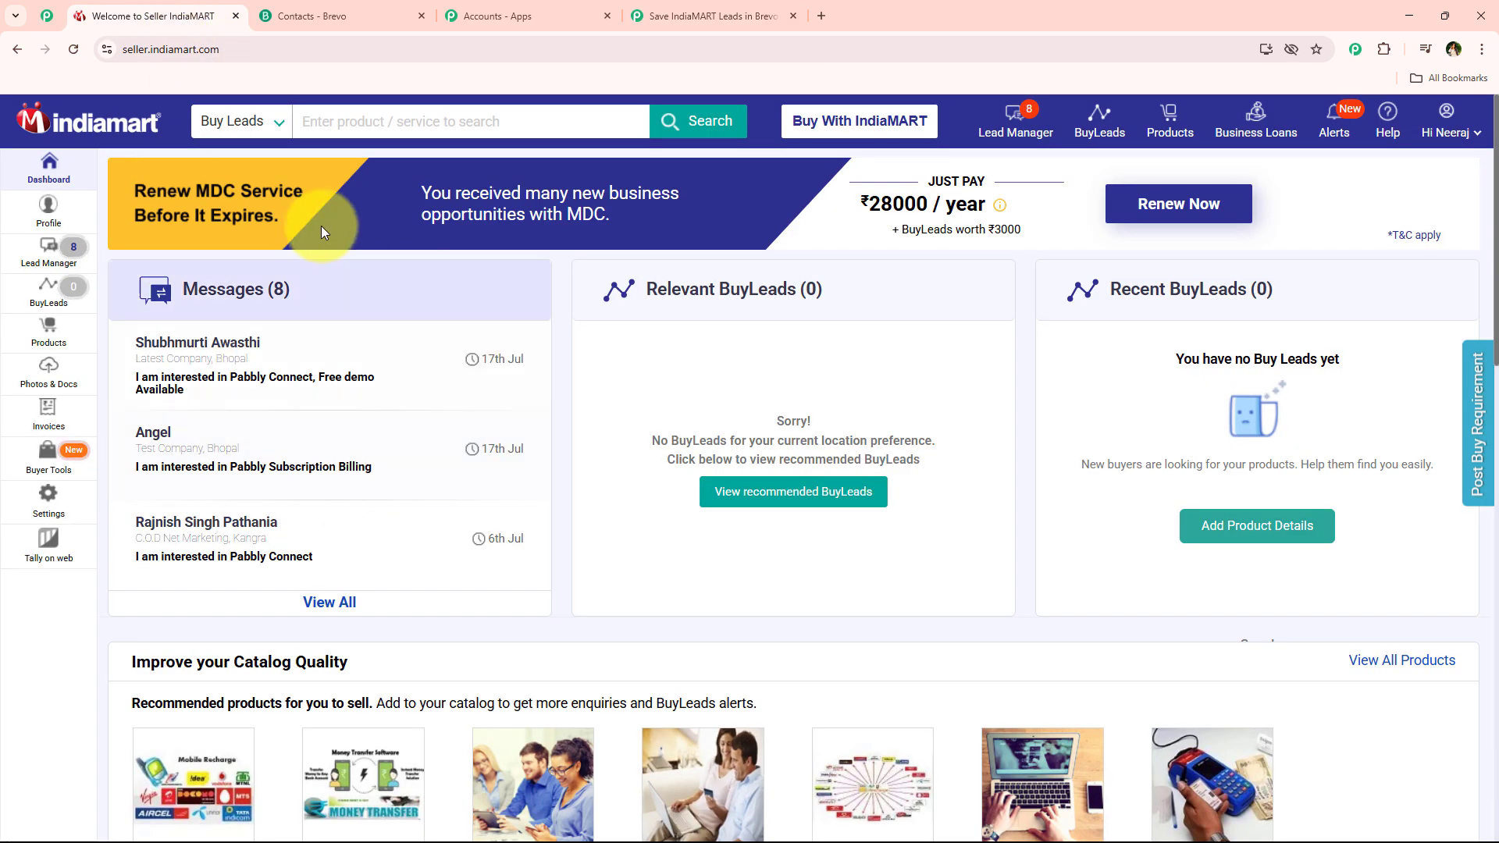
click(395, 14)
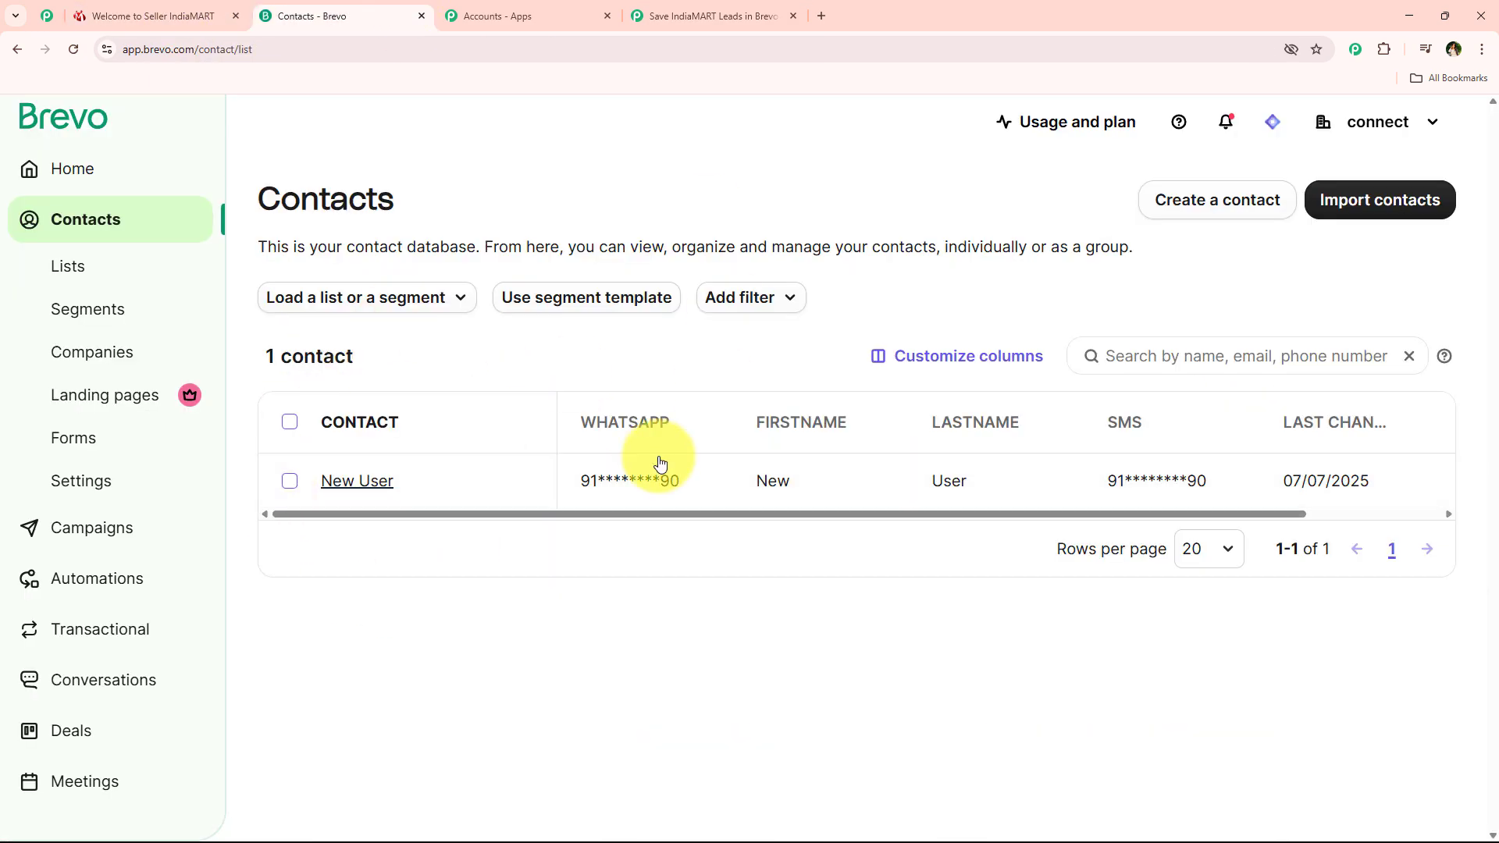
click(195, 8)
click(316, 11)
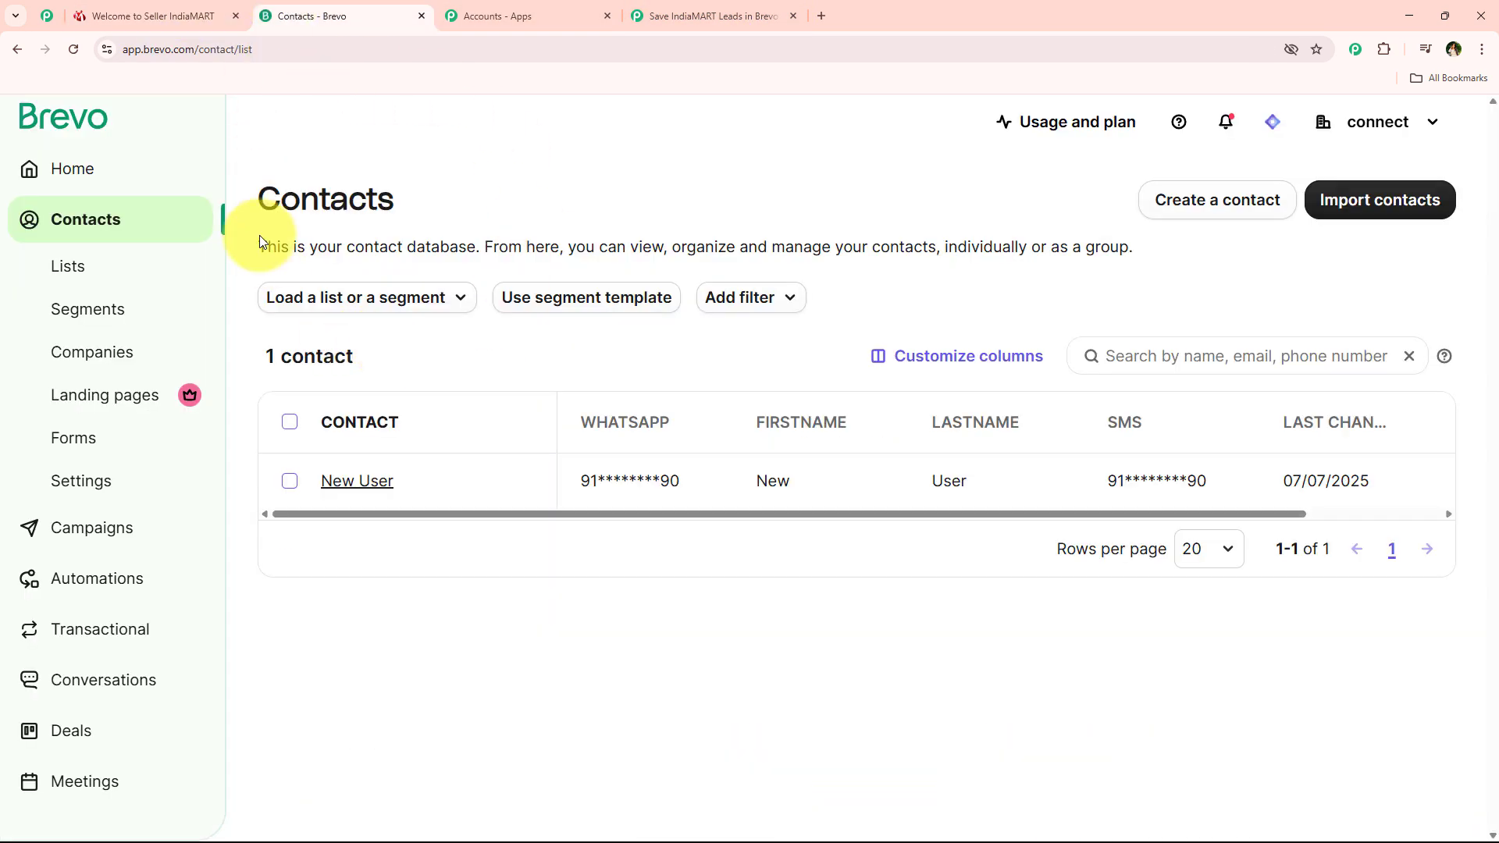
click(655, 31)
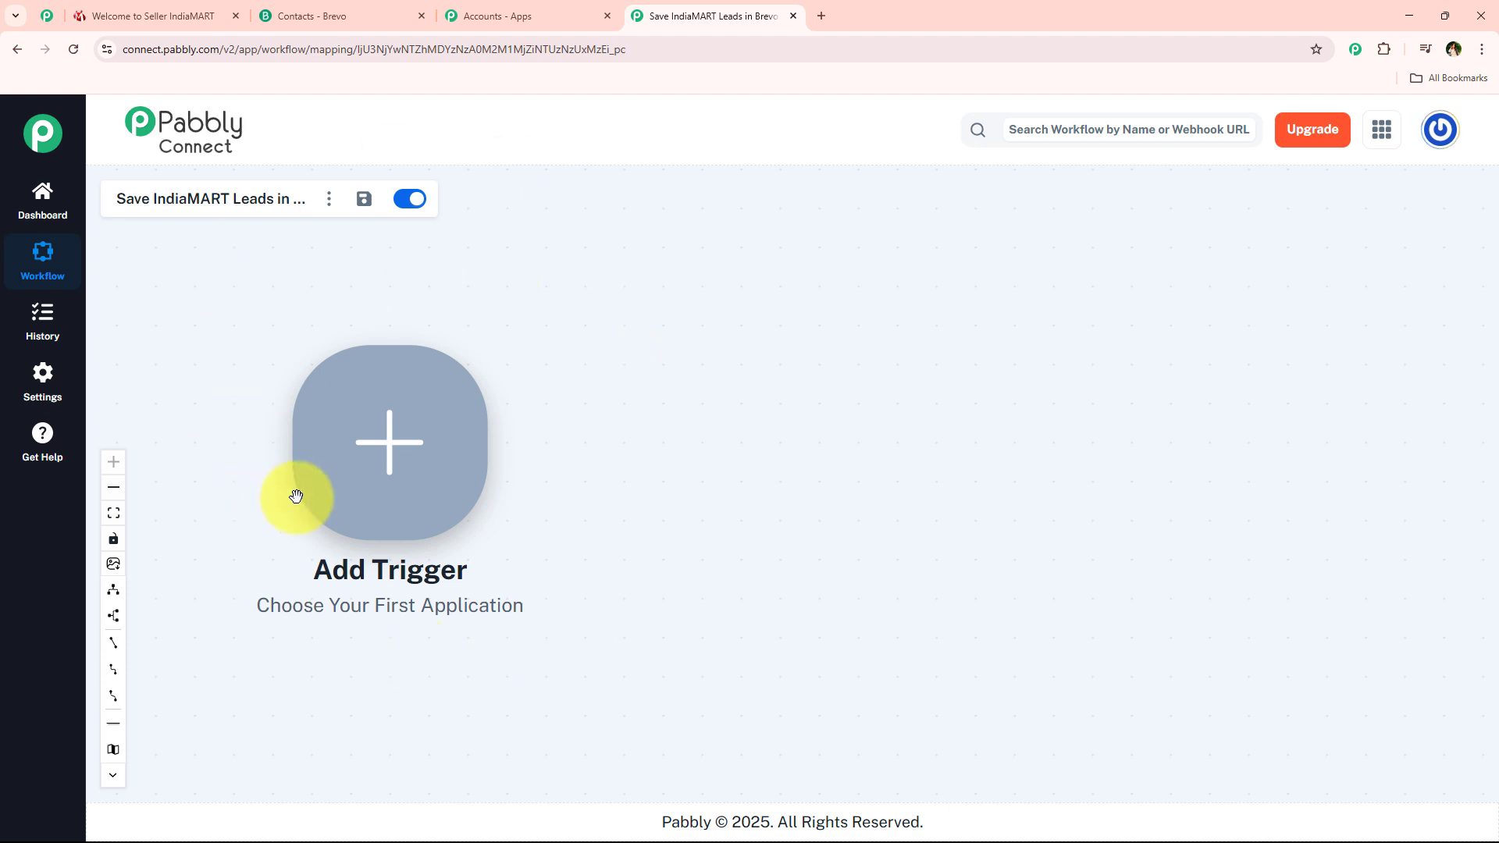
Set IndiaMART as the workflow's trigger app with the New Leads event and connect it.
click(420, 408)
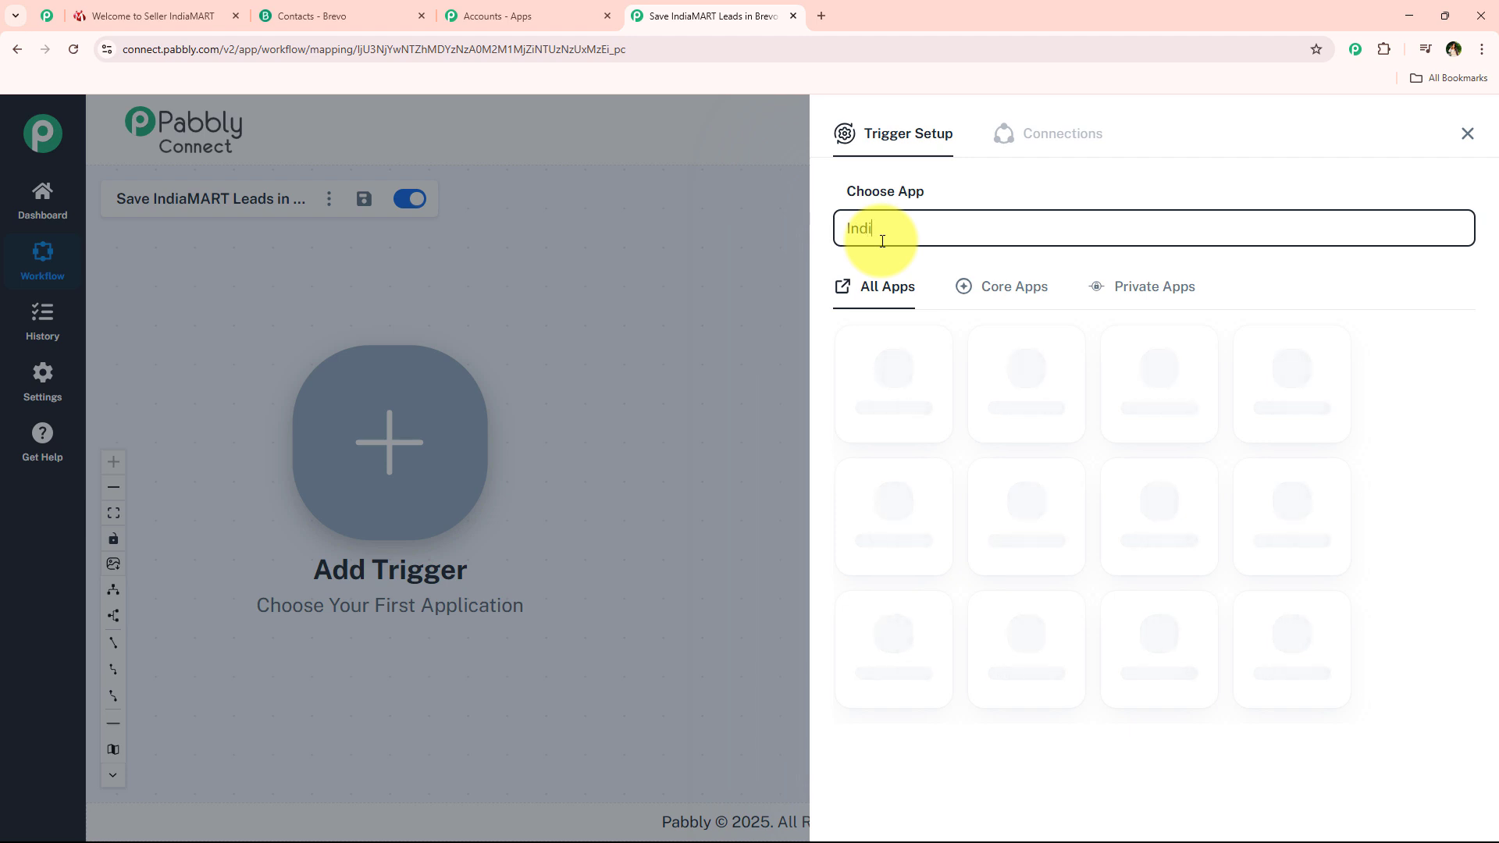
text(a)
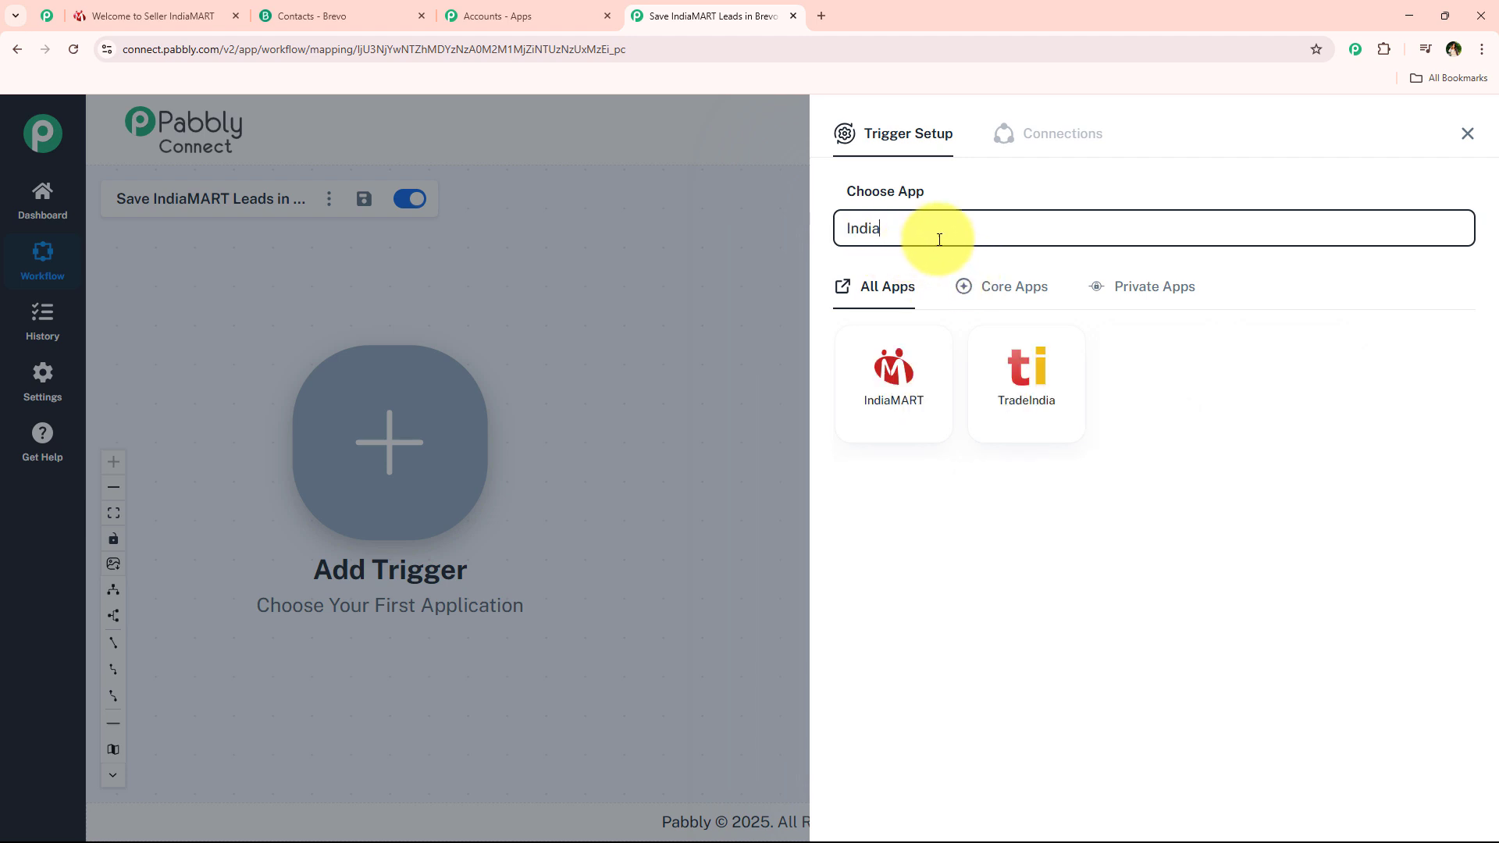
click(897, 354)
click(897, 327)
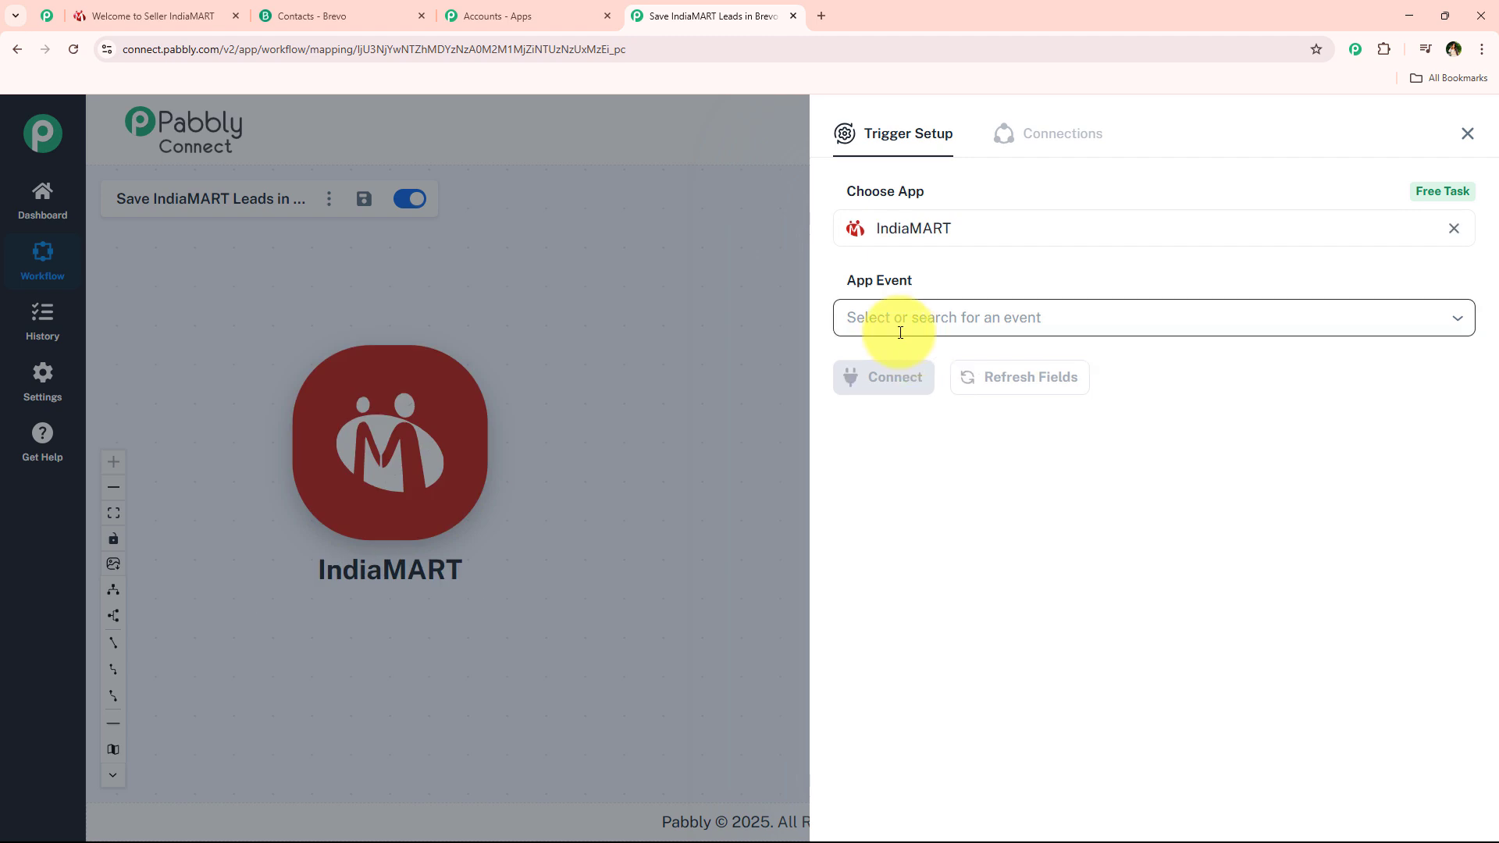
click(944, 381)
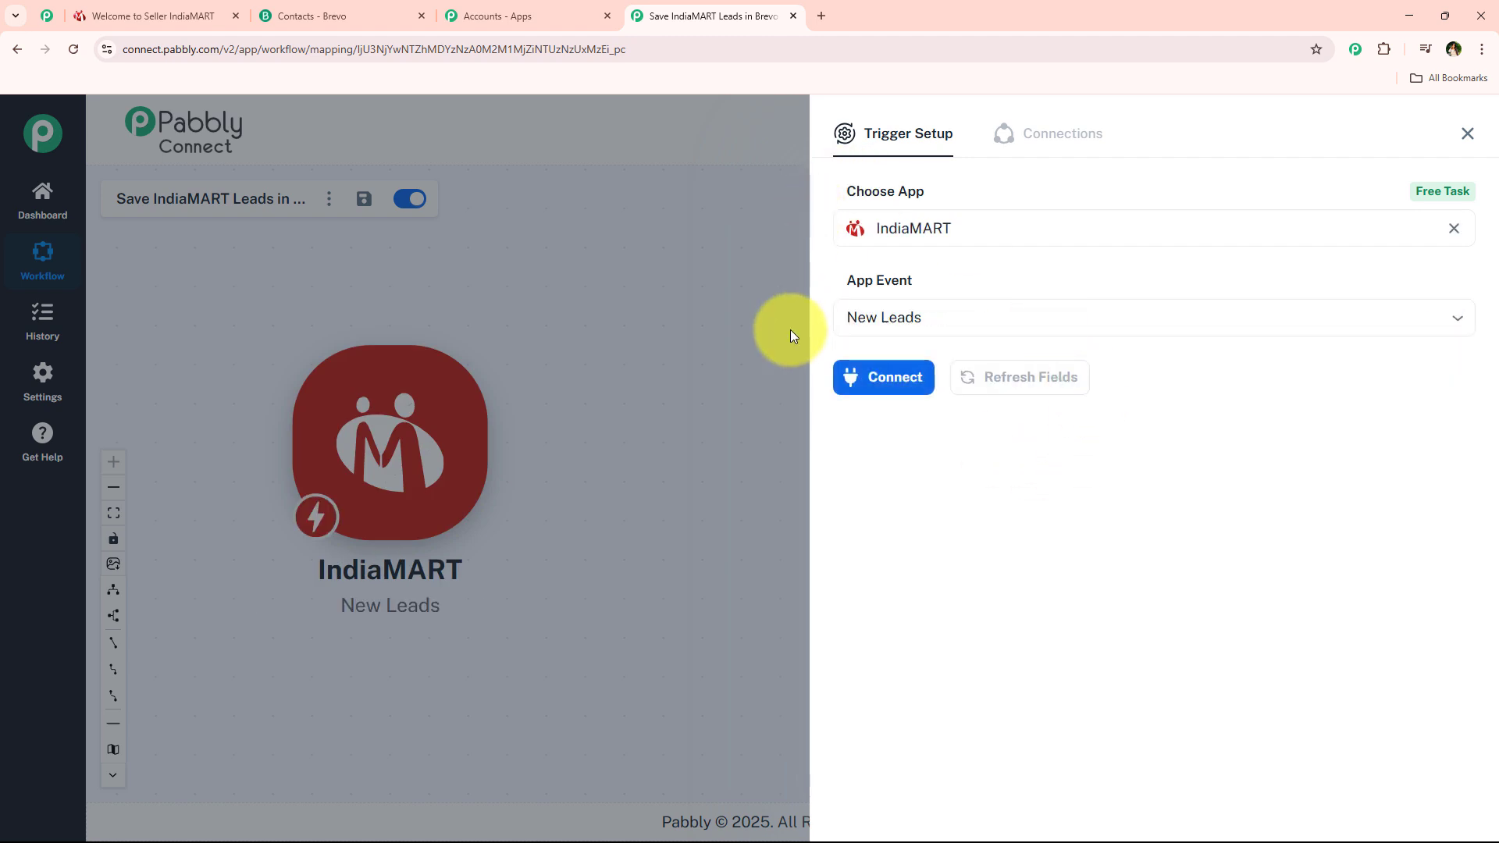
click(869, 398)
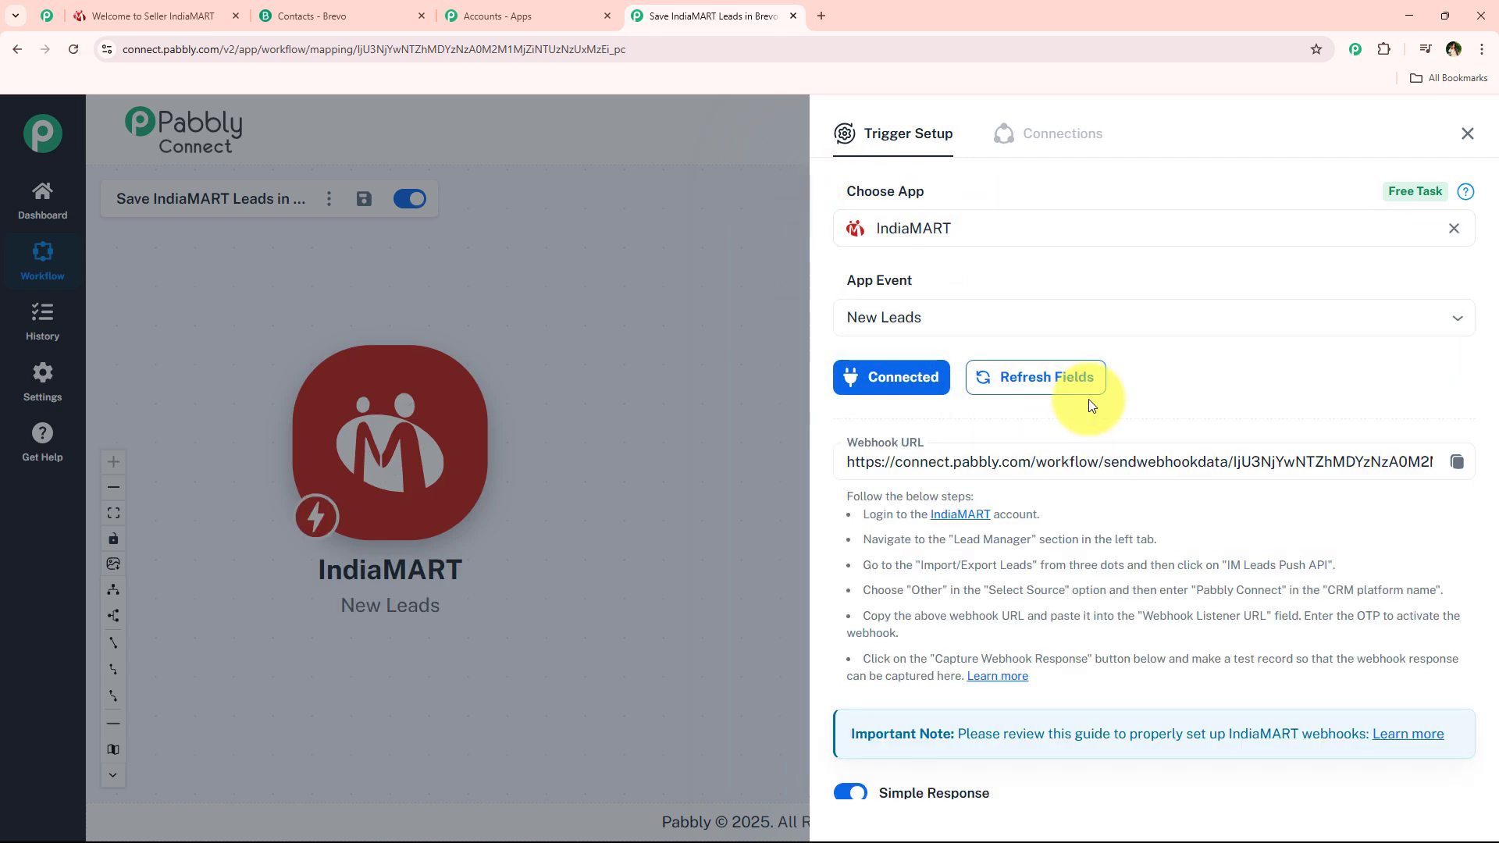
Review the IndiaMART trigger's setup instructions and copy its webhook URL.
scroll(1088, 400, down, 1)
scroll(933, 506, up, 1)
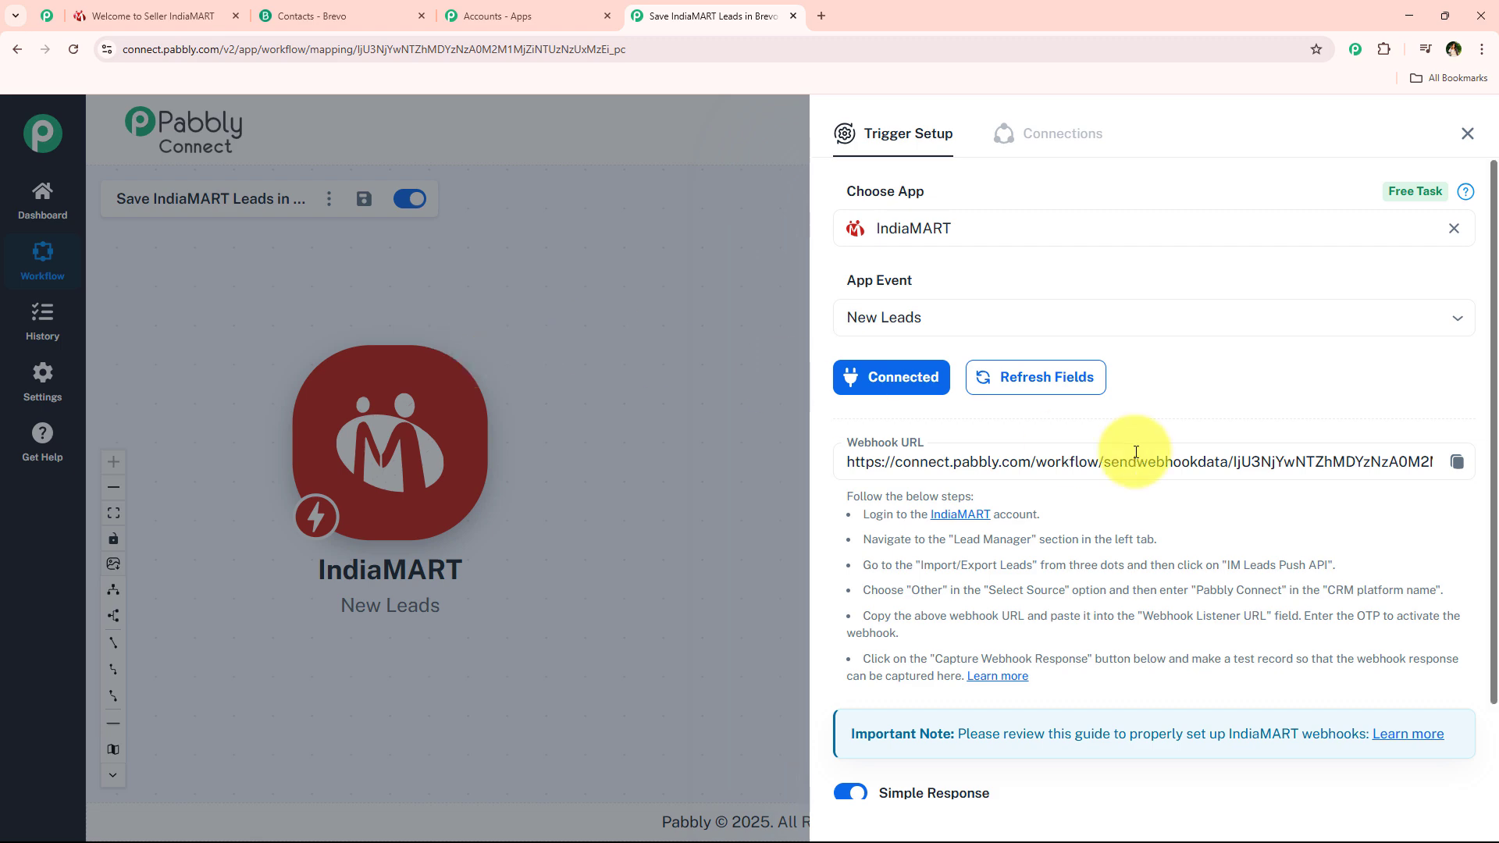
click(1456, 462)
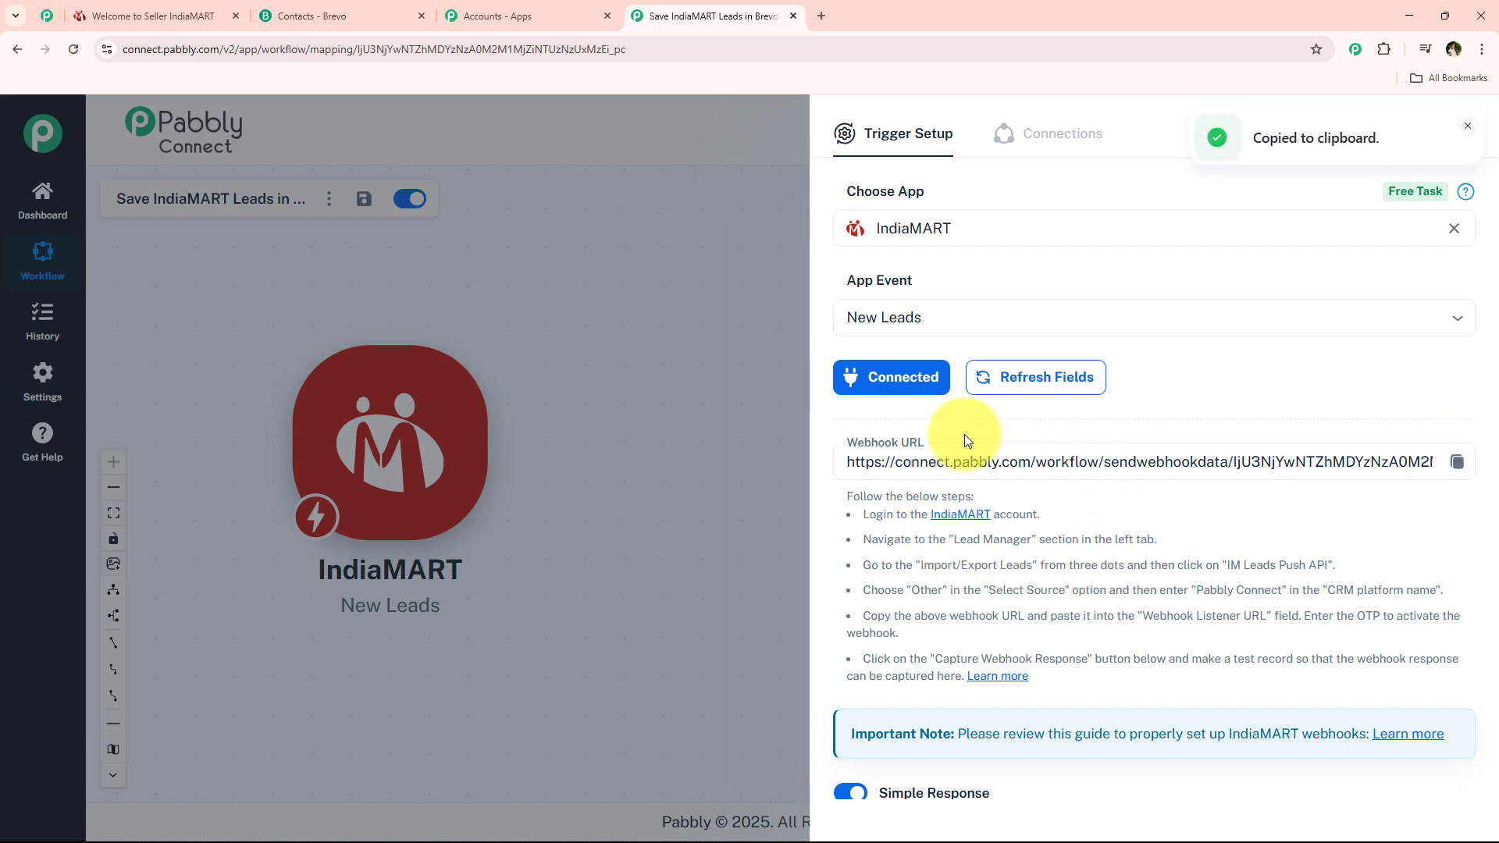
Switch to the IndiaMART seller site and open the Push API integration page from the Lead Manager's Import / Export Leads options.
click(179, 16)
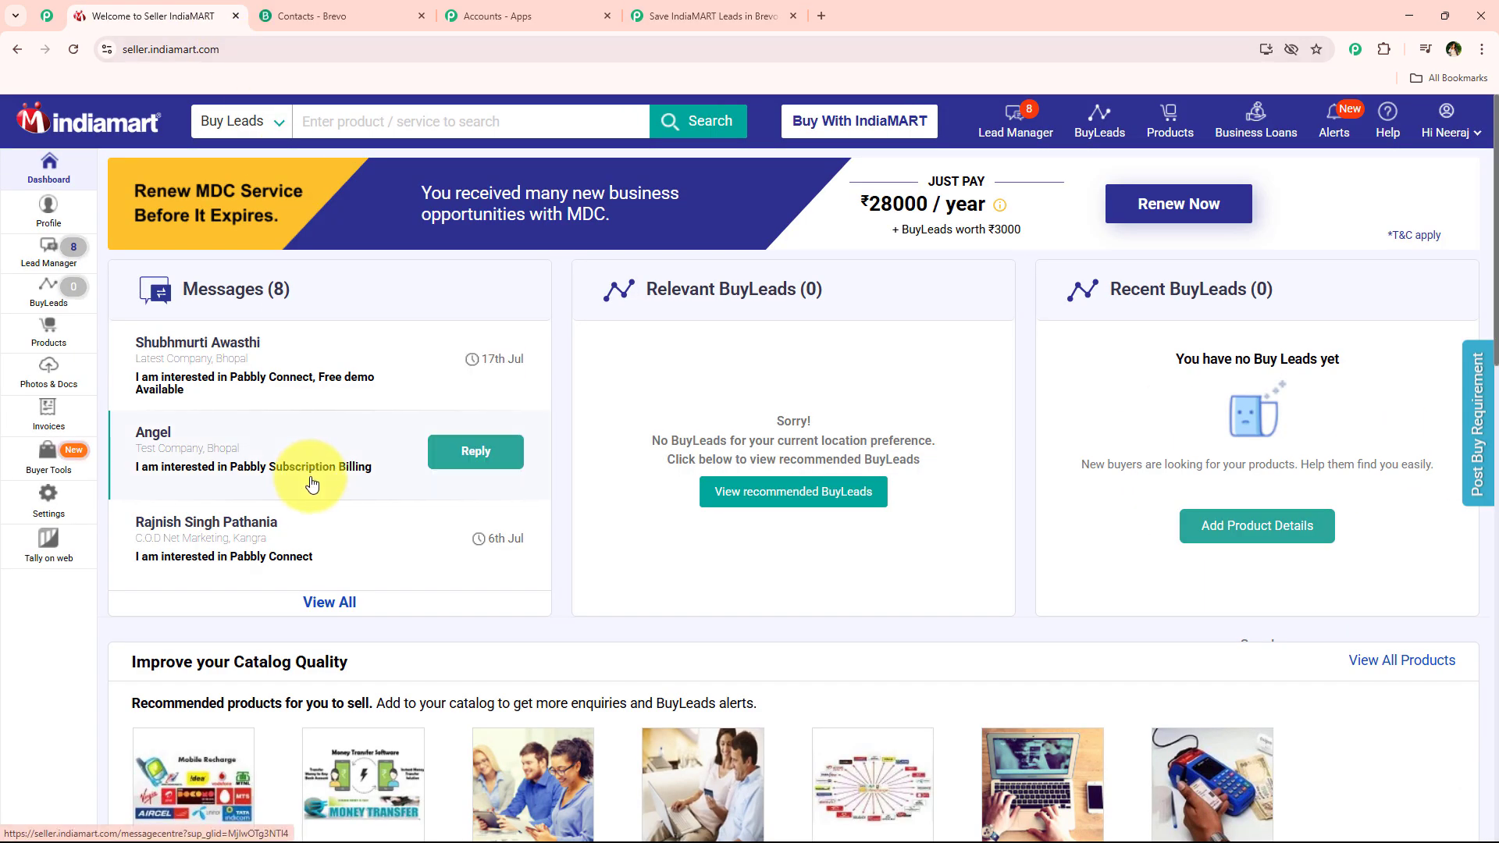
click(55, 258)
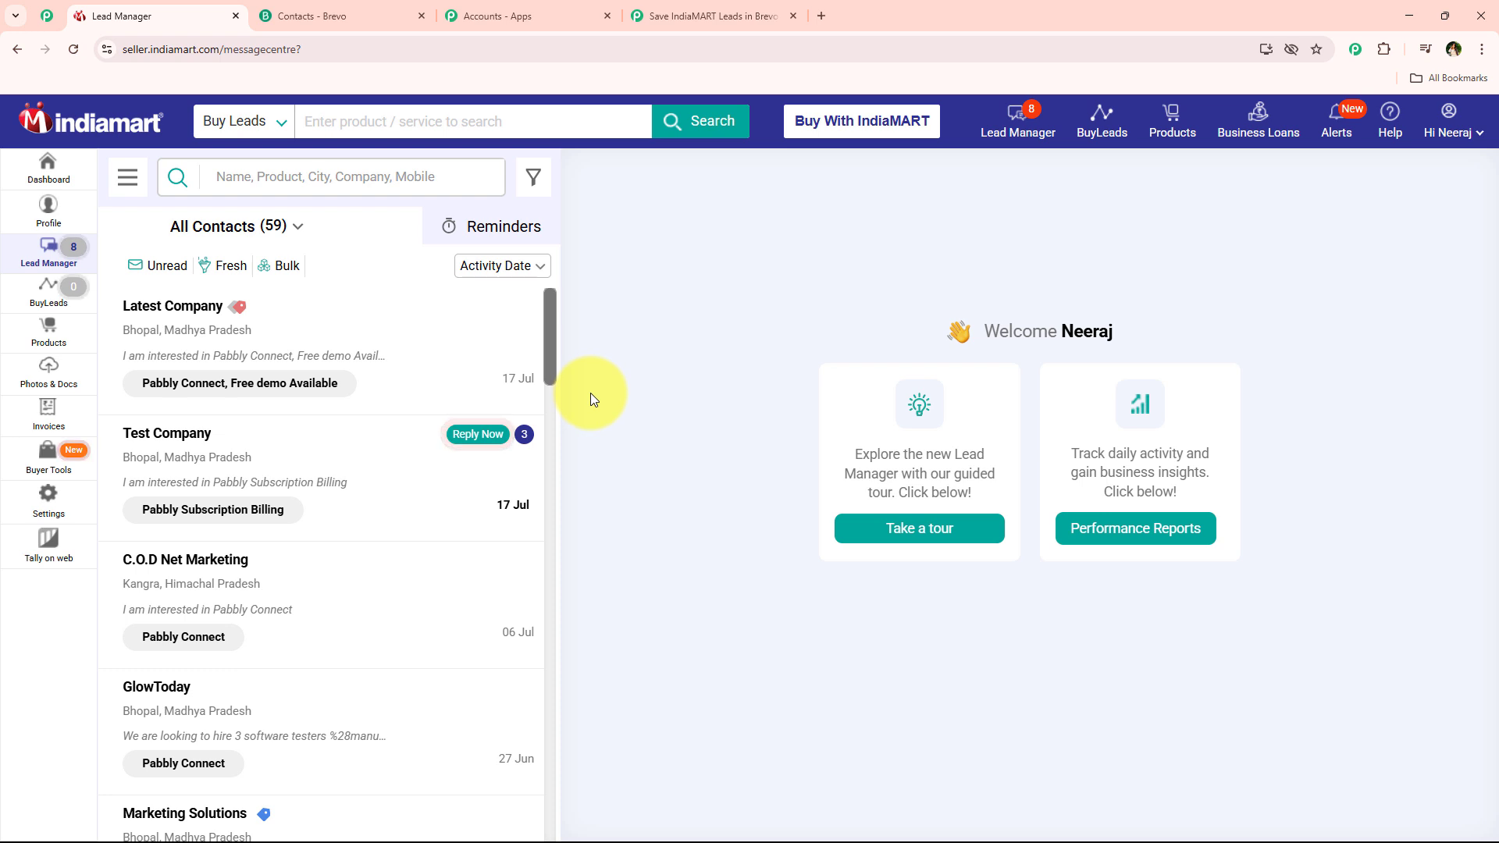
click(129, 177)
mouse_move(117, 316)
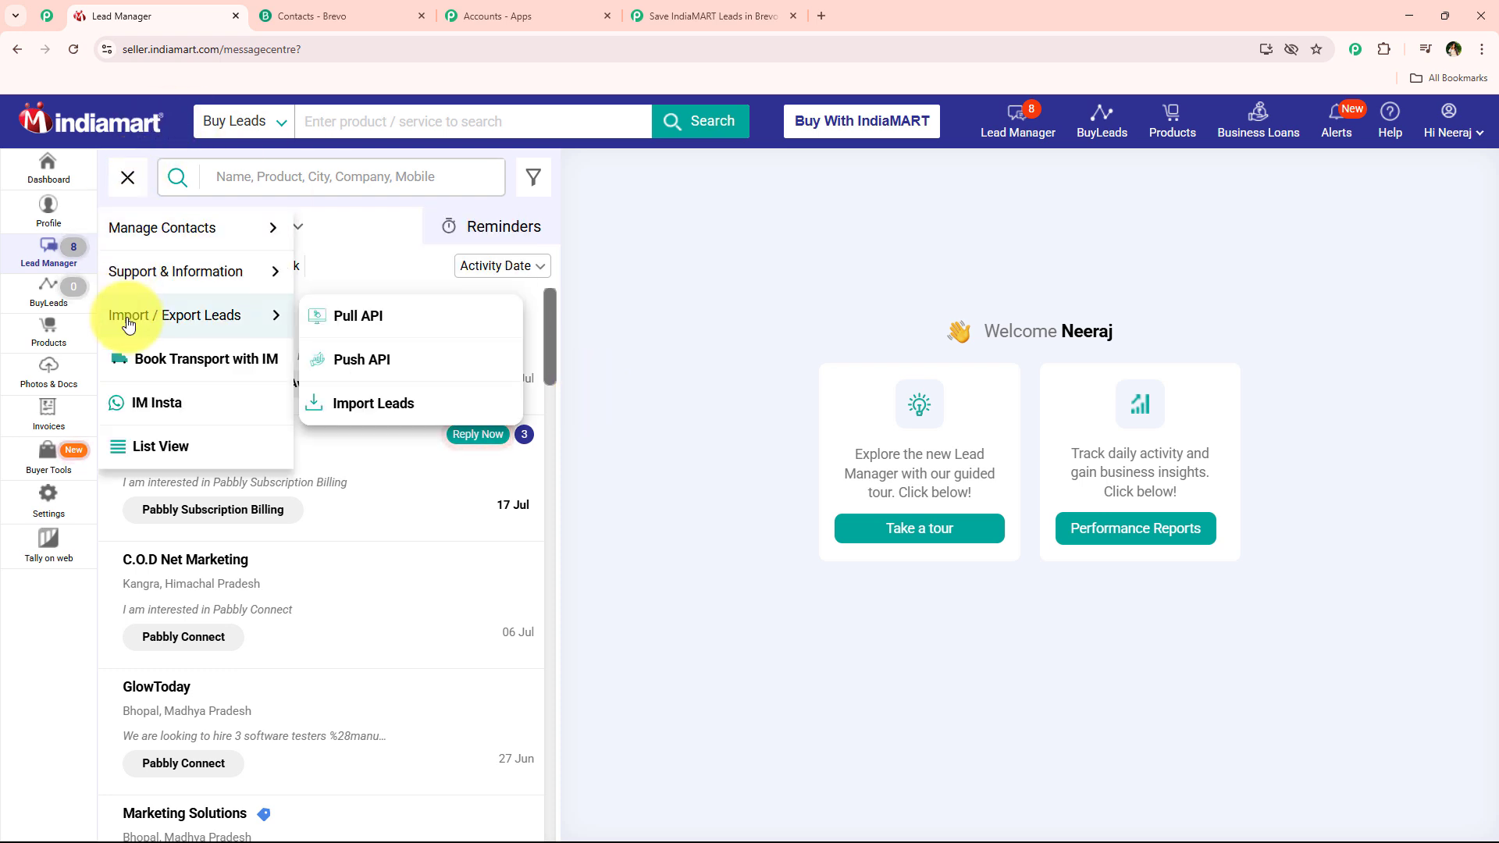
click(439, 359)
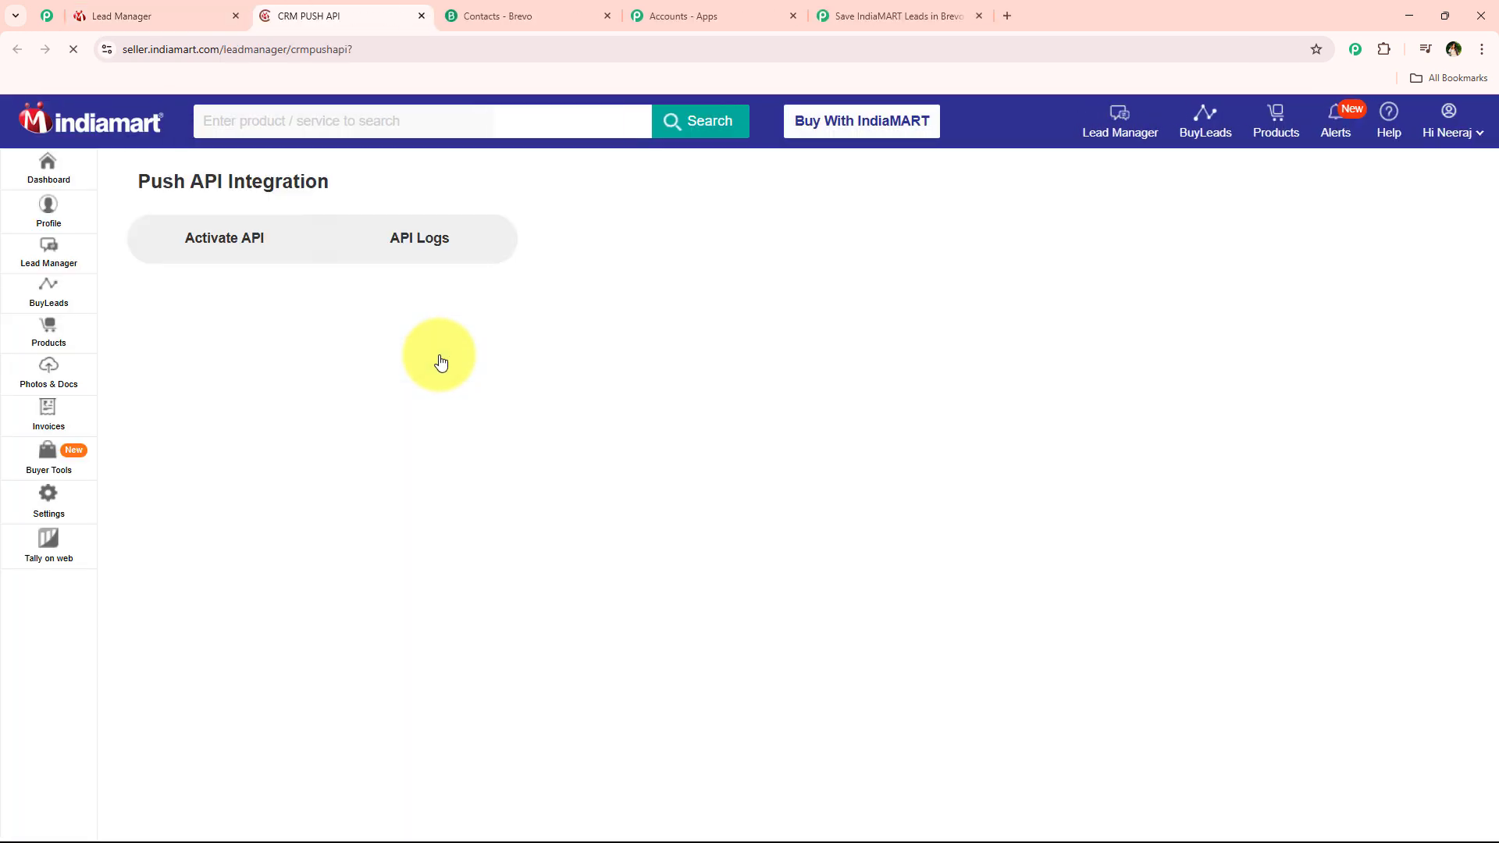
Compare the Select Source and CRM Platform Name fields on the Push API page with the trigger's setup instructions in Pabbly Connect.
drag(255, 383, 158, 379)
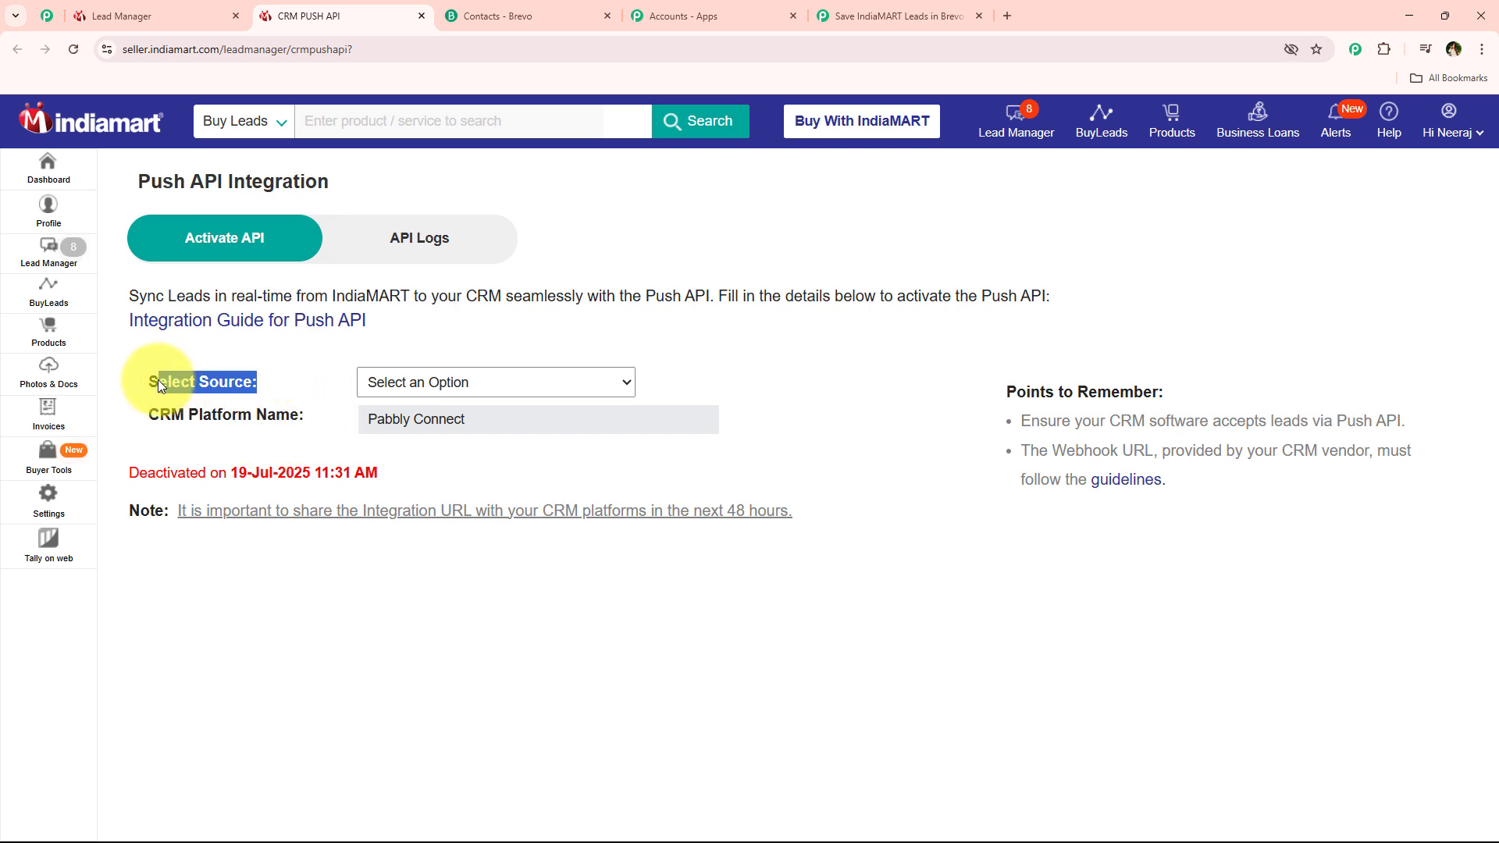
click(142, 431)
drag(260, 434, 302, 420)
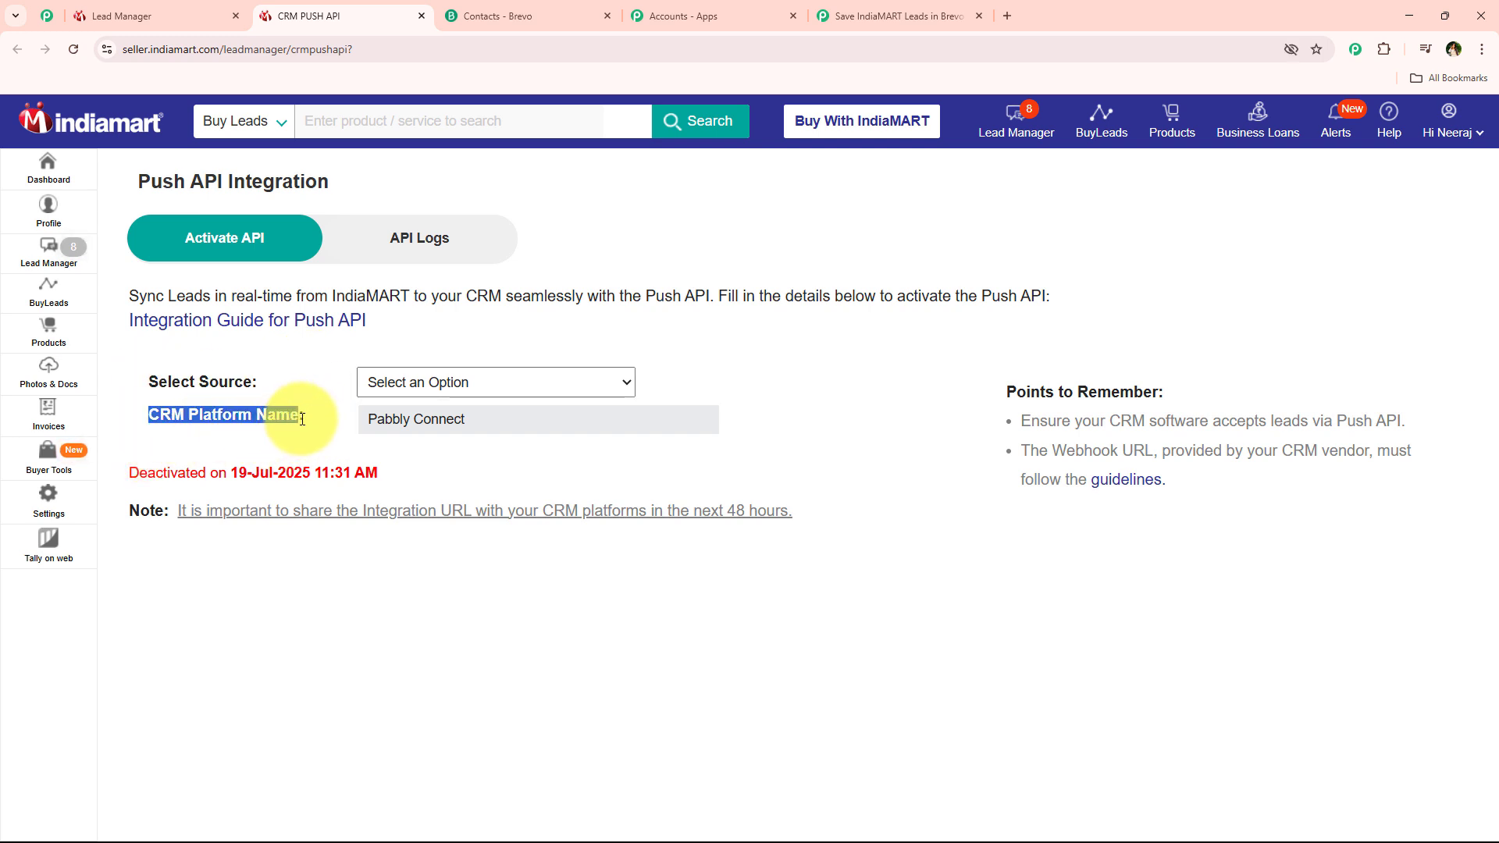
click(306, 424)
click(839, 14)
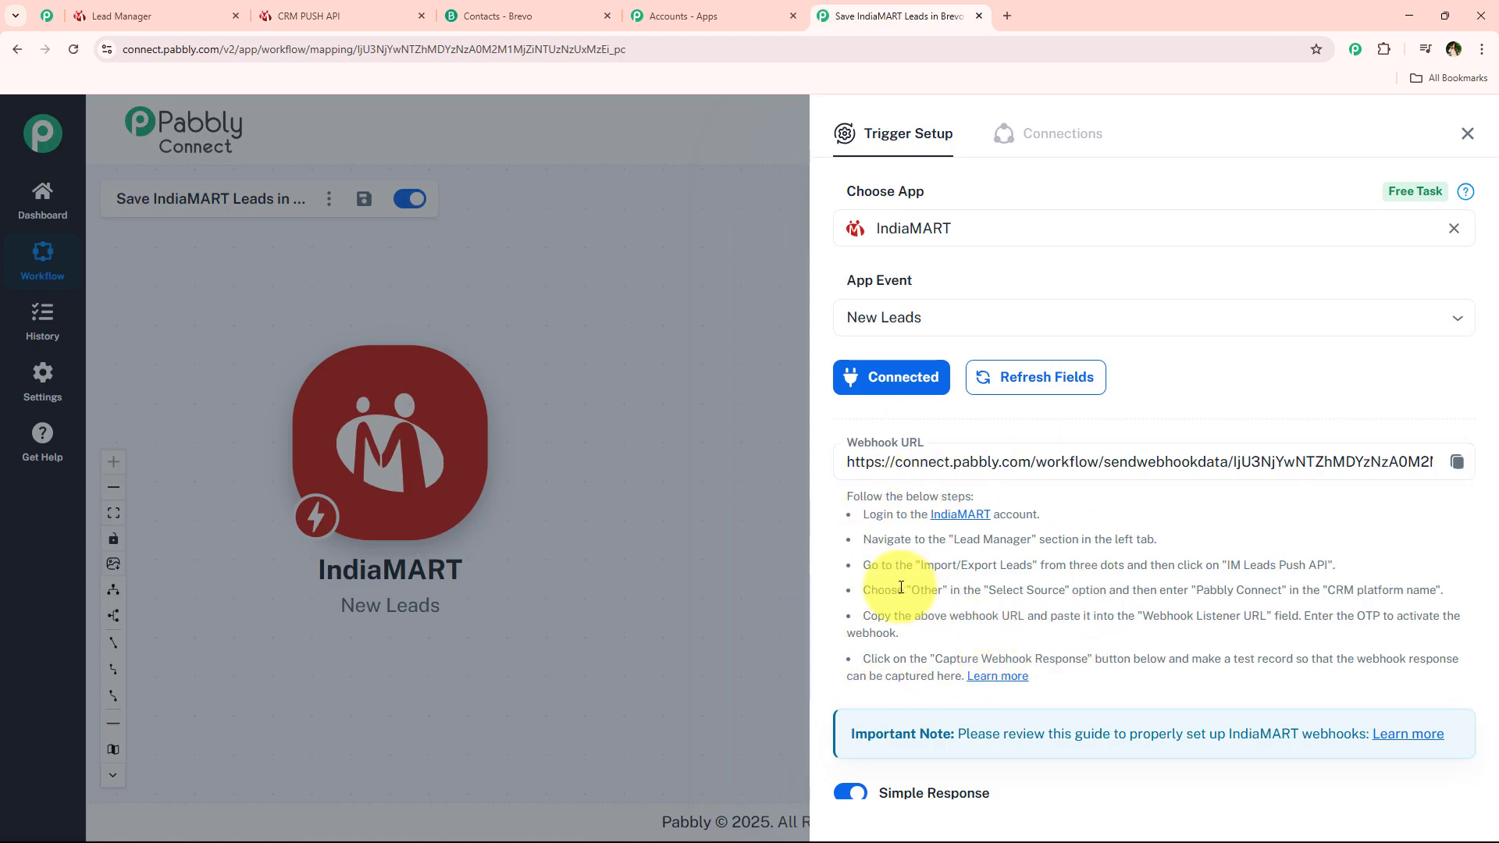
drag(862, 590, 1282, 588)
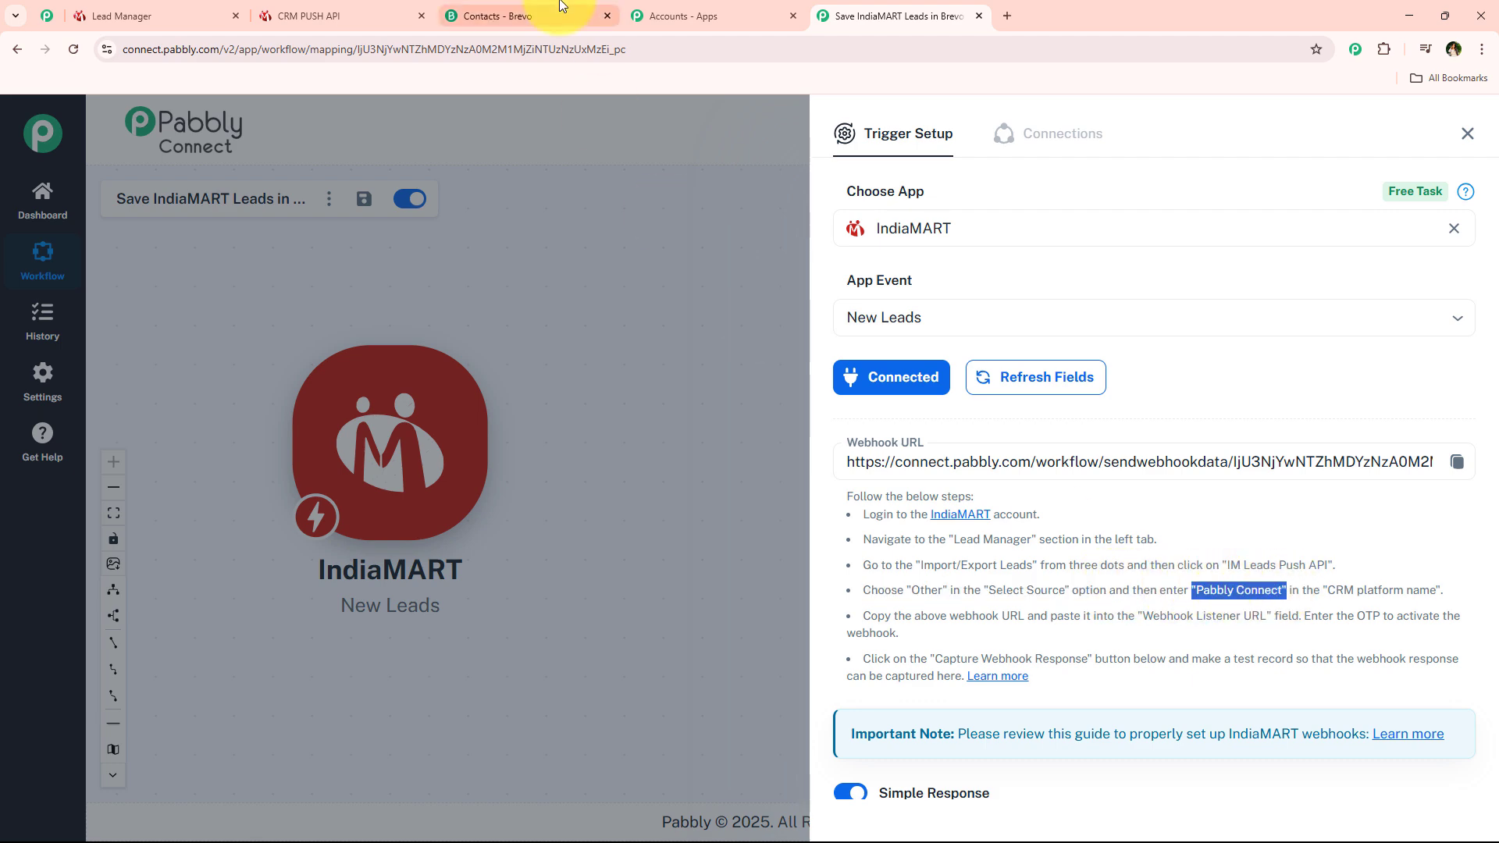
On IndiaMART's Push API page, select Other as the source and enter "Pabbly Connect" as the CRM platform name.
click(344, 15)
click(457, 381)
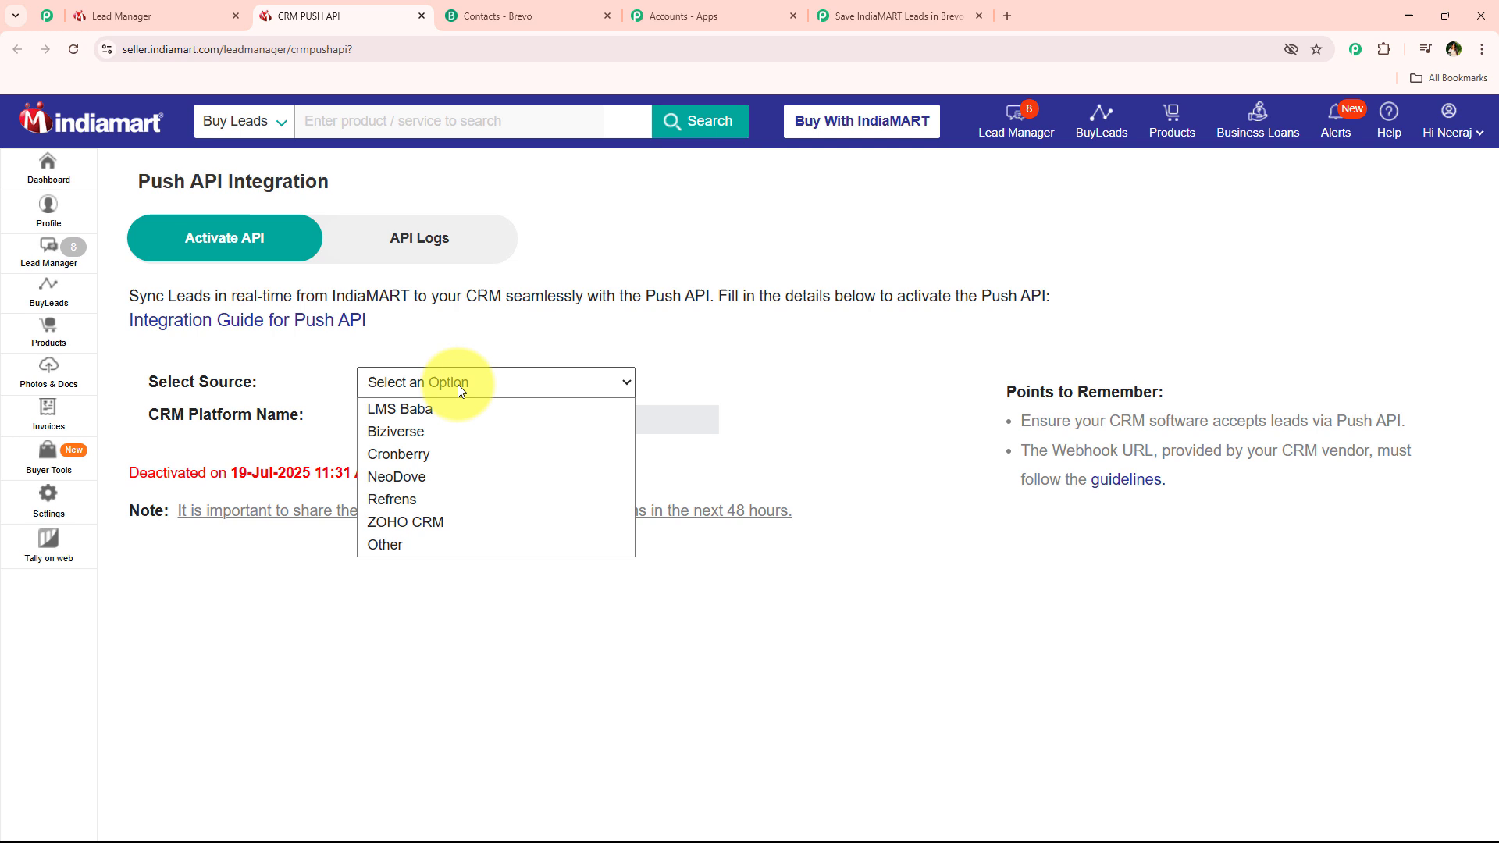
click(419, 544)
click(830, 395)
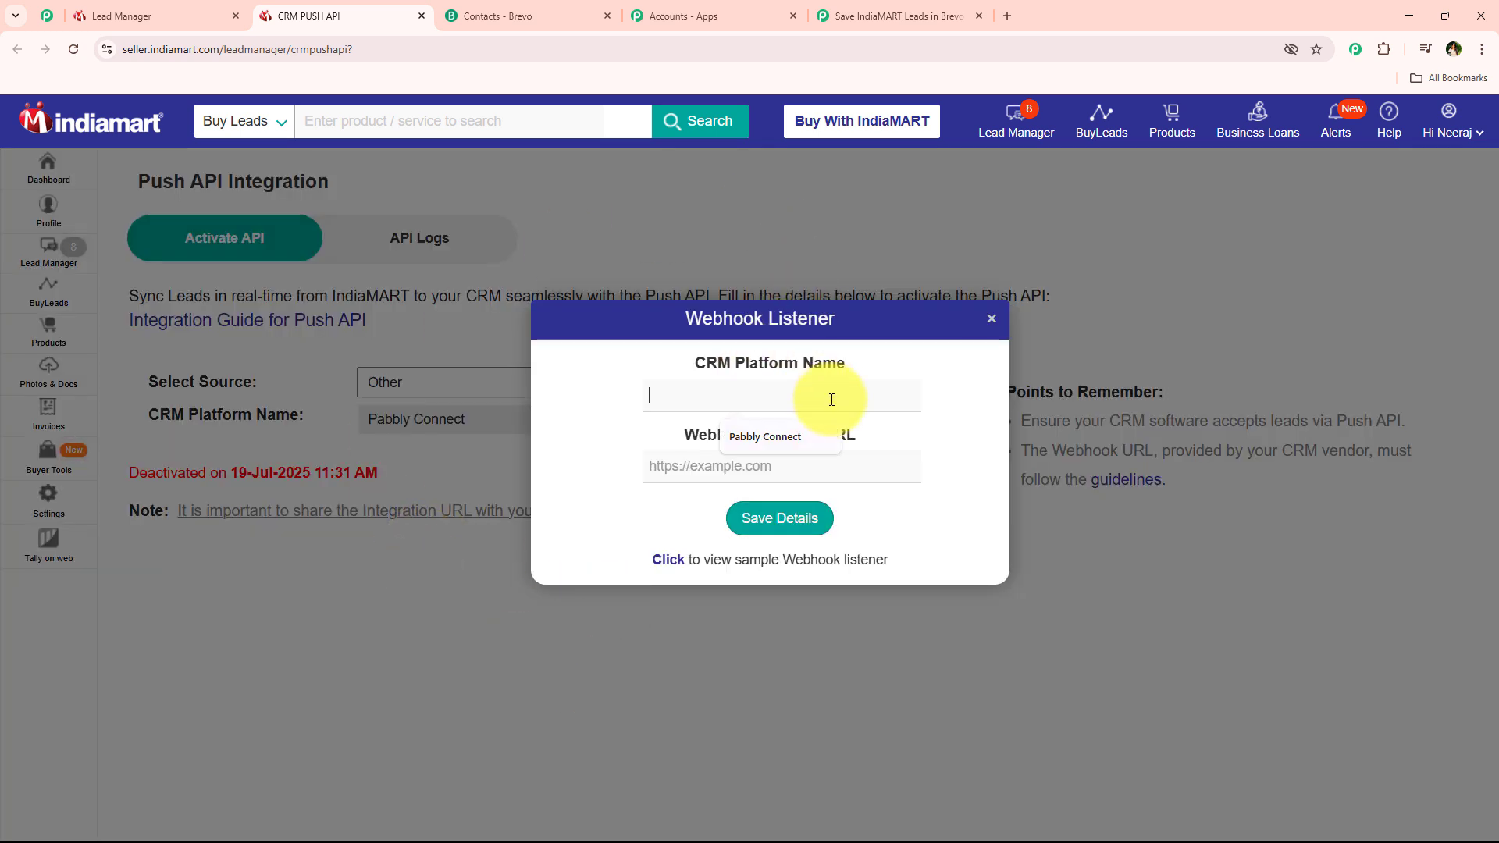
click(807, 428)
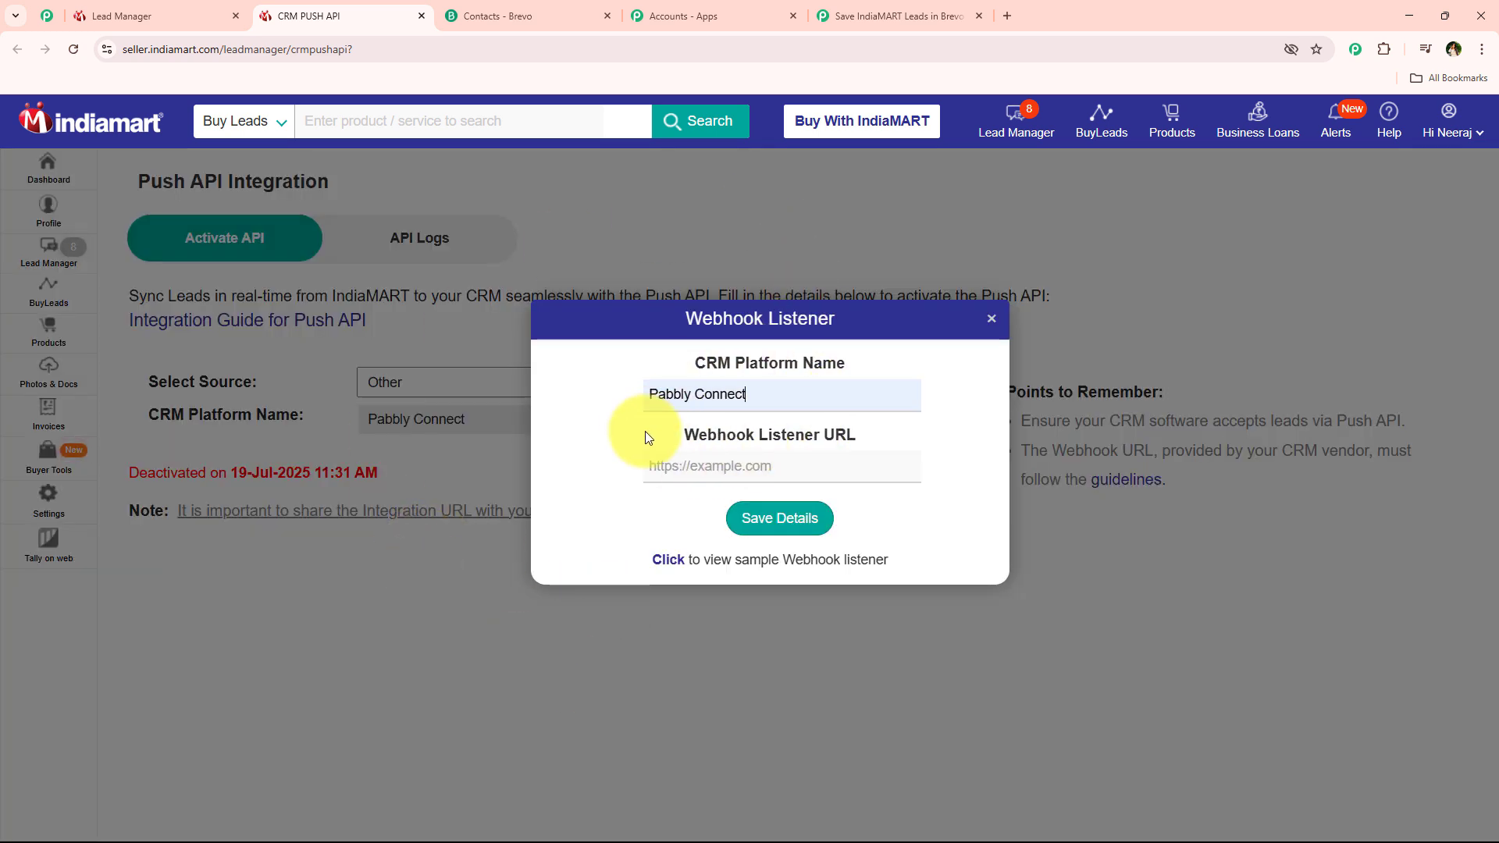
Paste the copied Pabbly Connect webhook address as the Webhook Listener URL and save the details.
drag(645, 437, 864, 445)
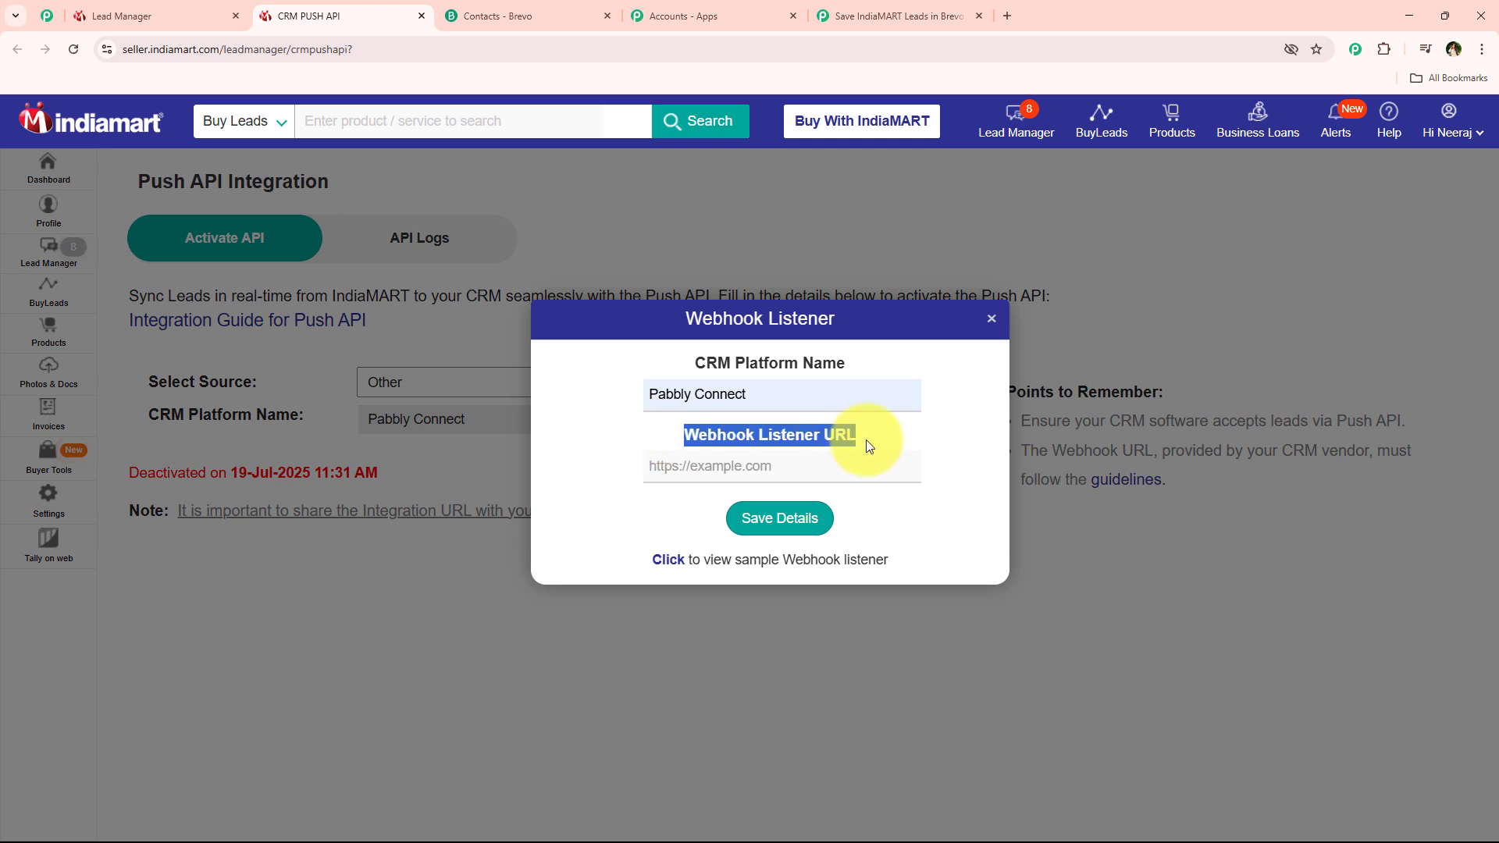
click(792, 474)
right_click(790, 474)
click(896, 659)
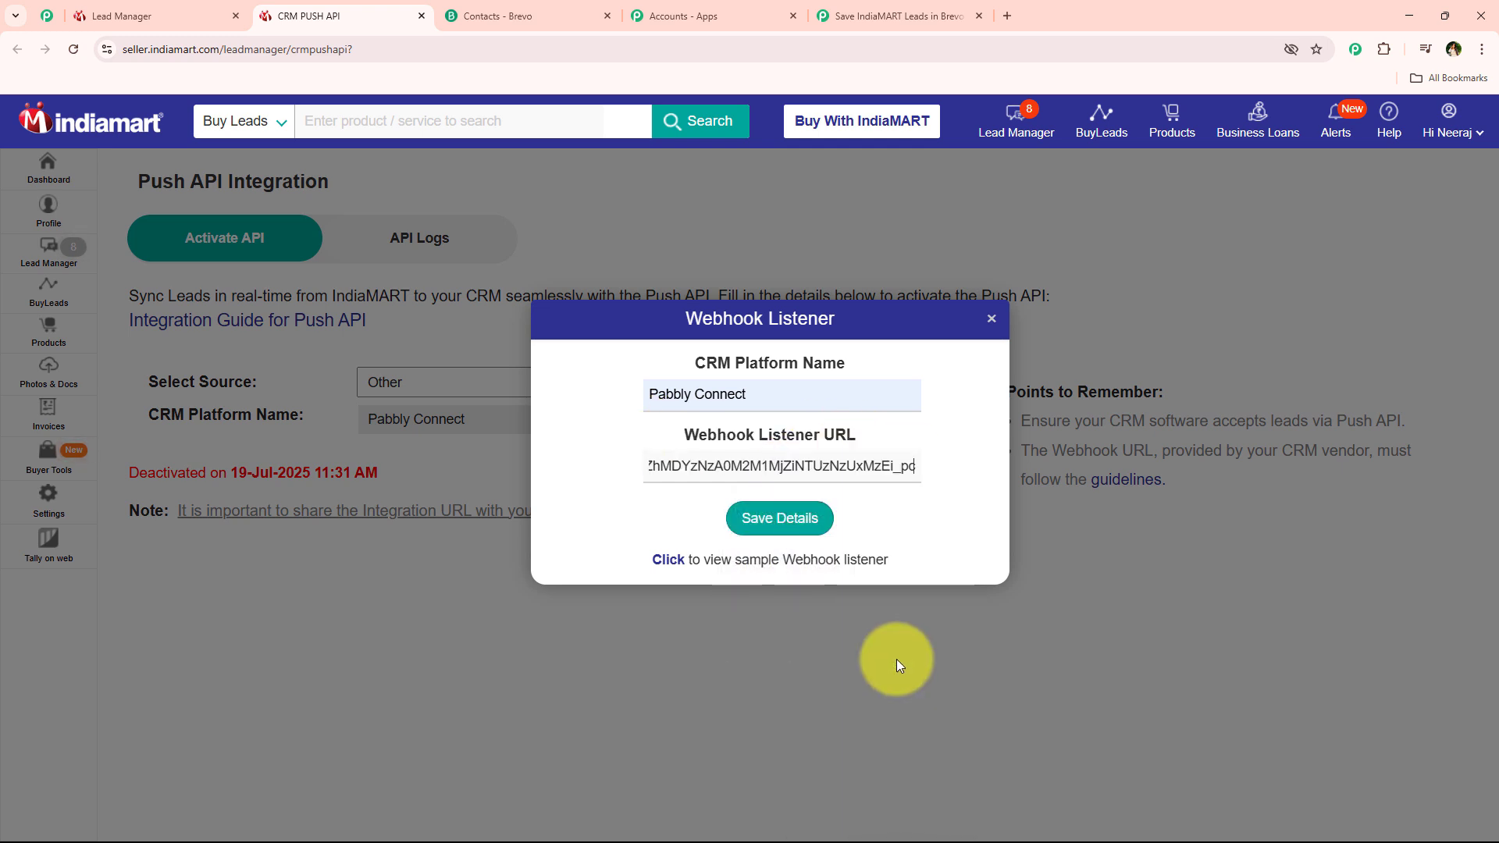
click(614, 417)
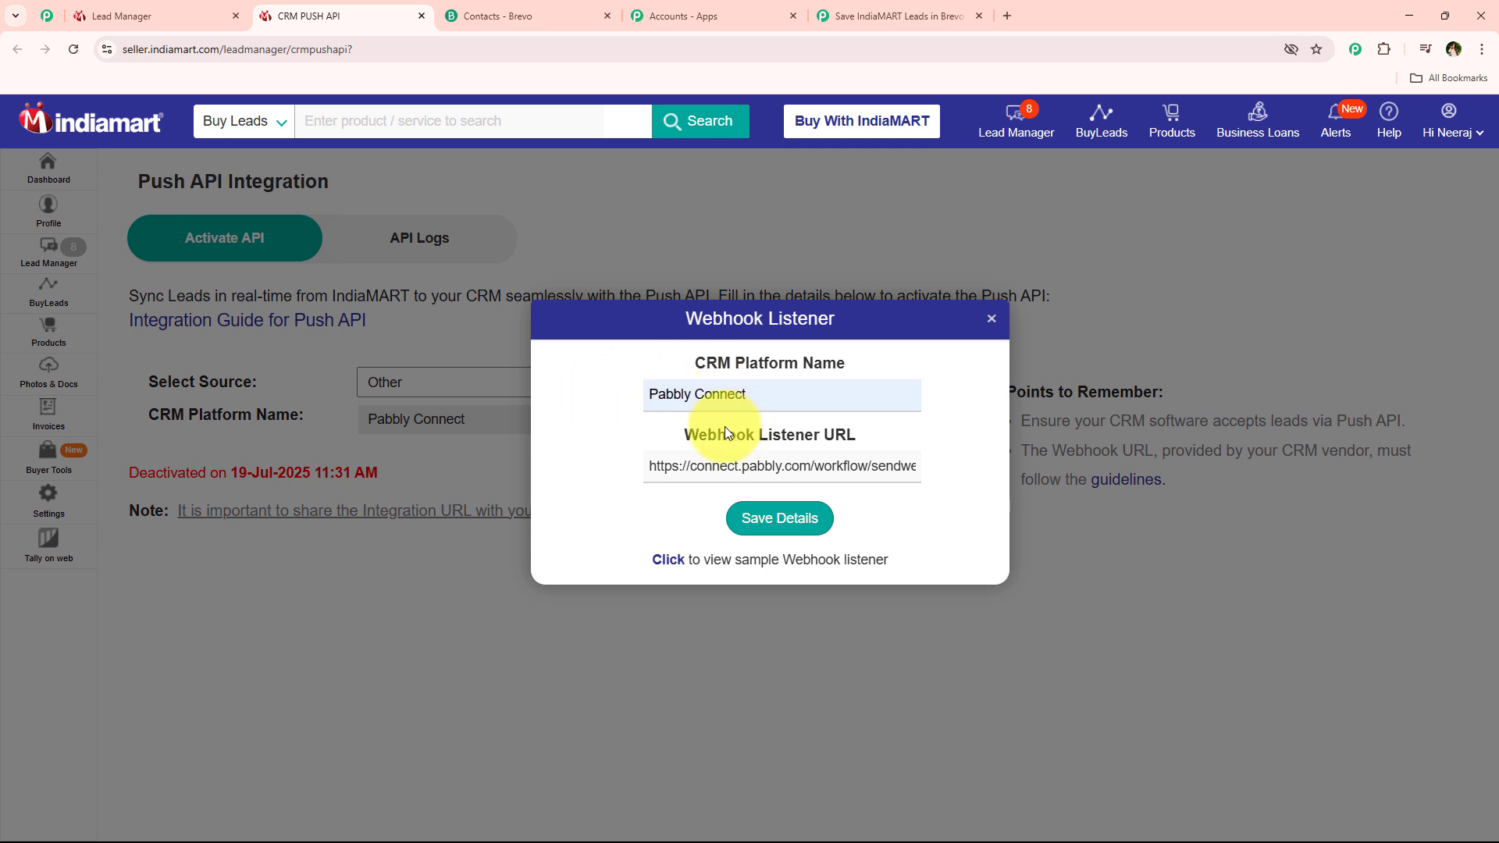
click(777, 519)
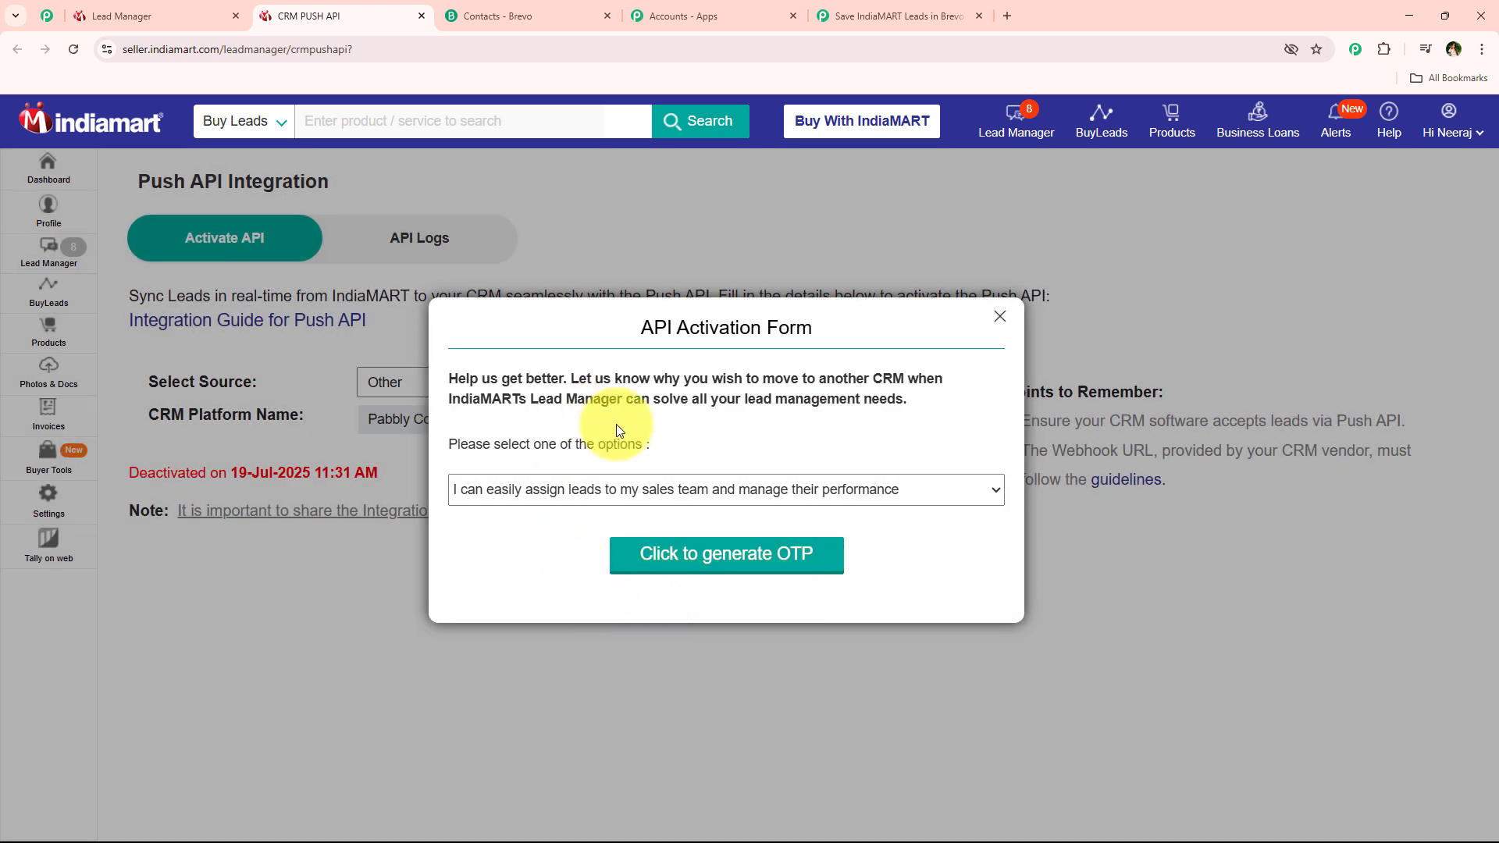
Generate the API activation OTP with the reason about assigning leads to the sales team, and enter and submit the one-time password.
click(513, 494)
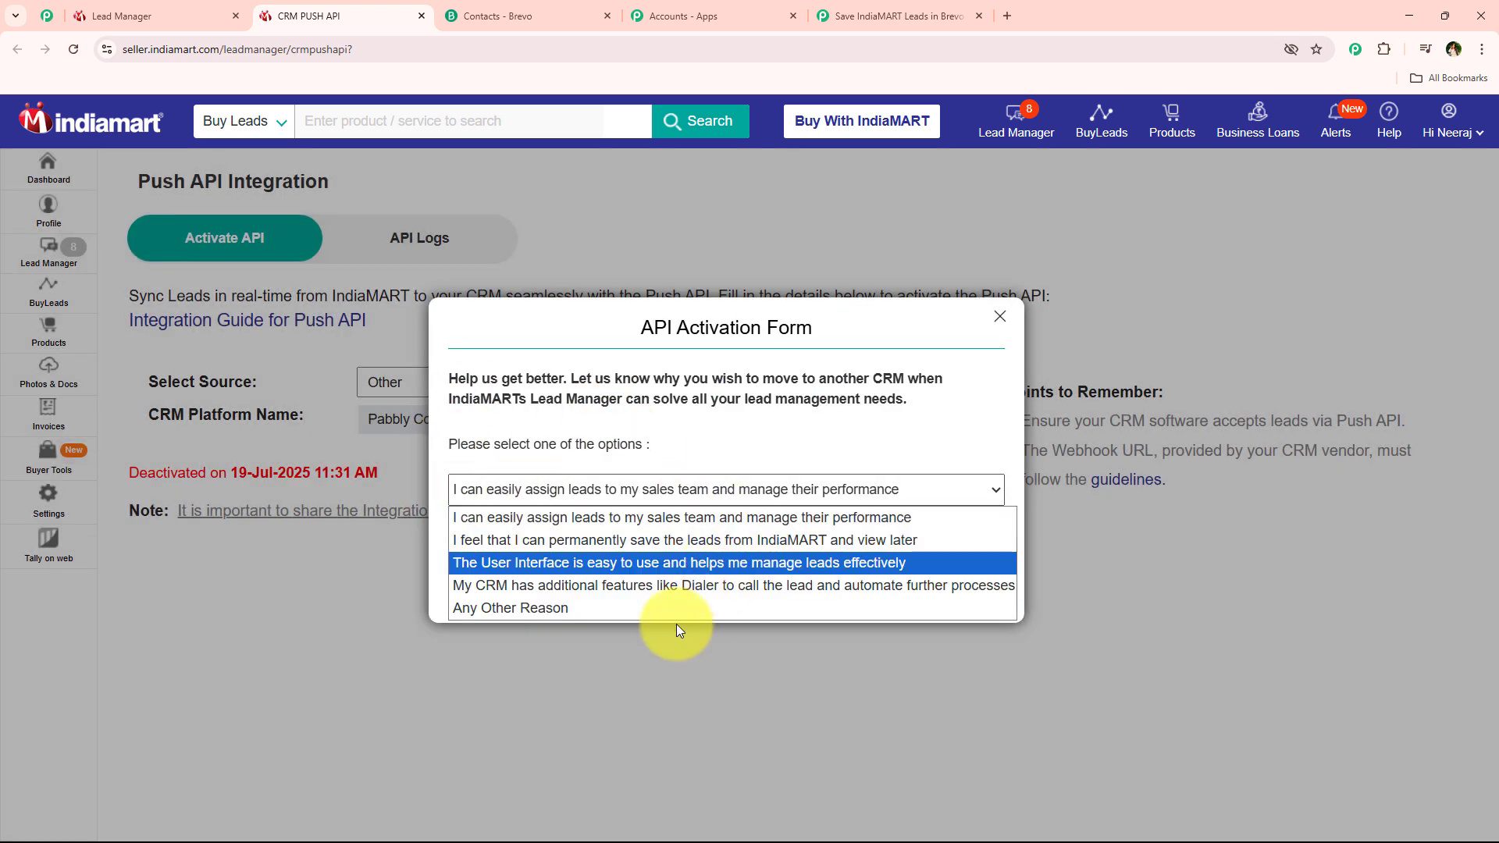
click(620, 452)
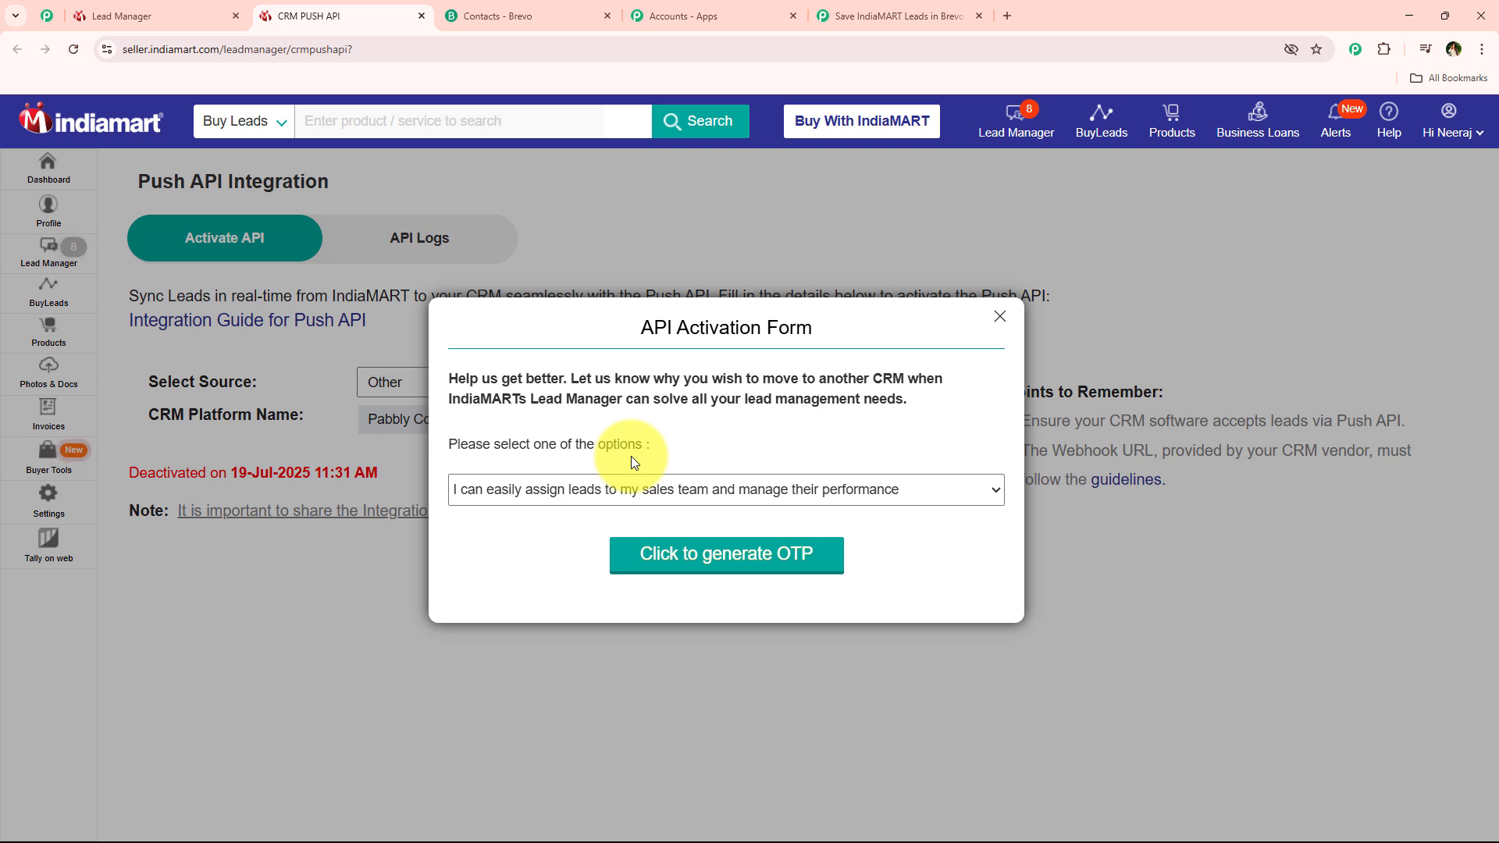
click(643, 546)
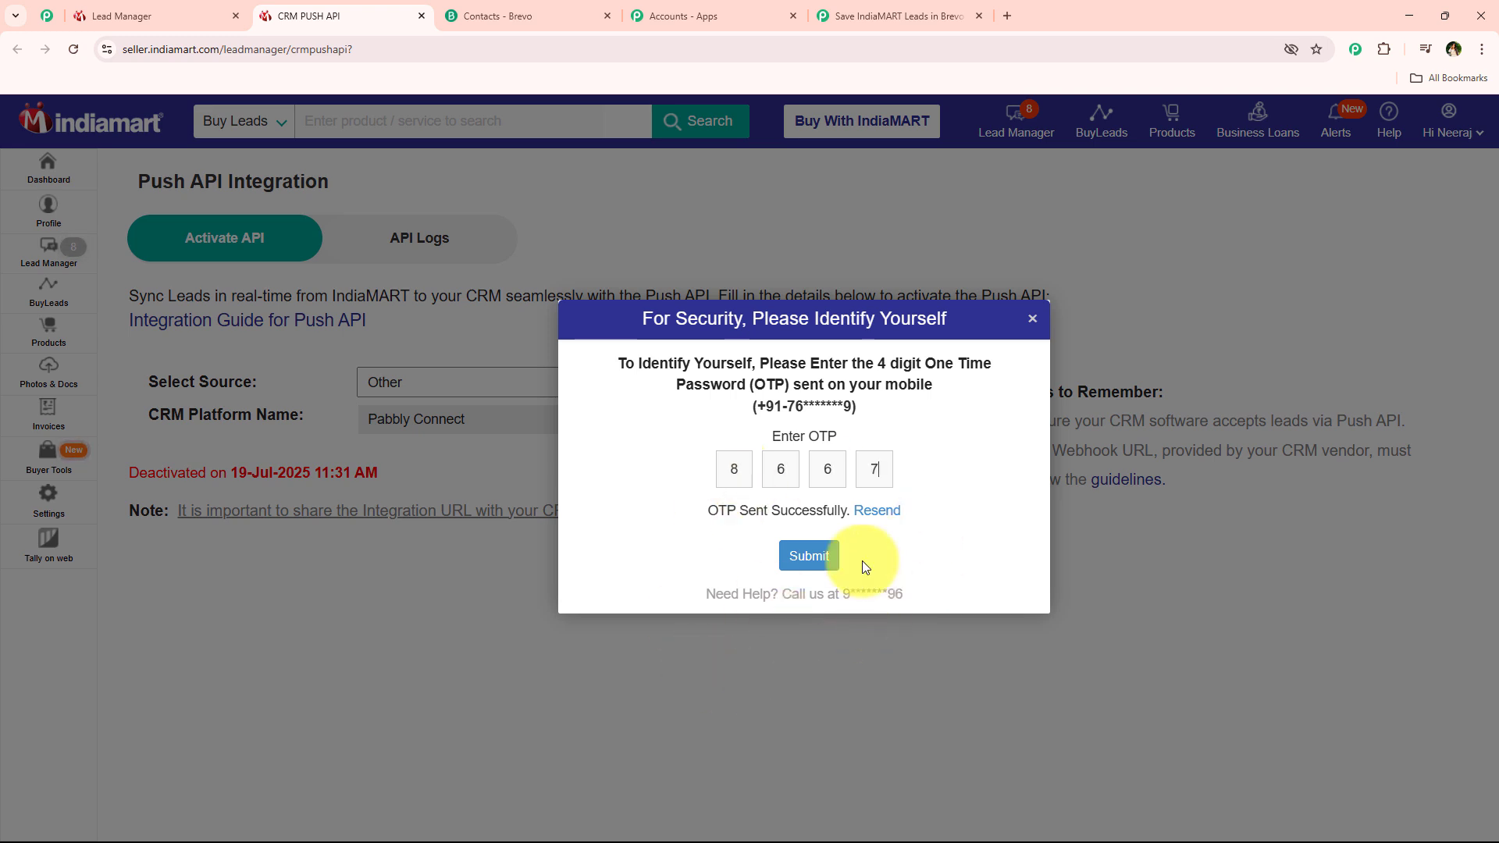
click(815, 557)
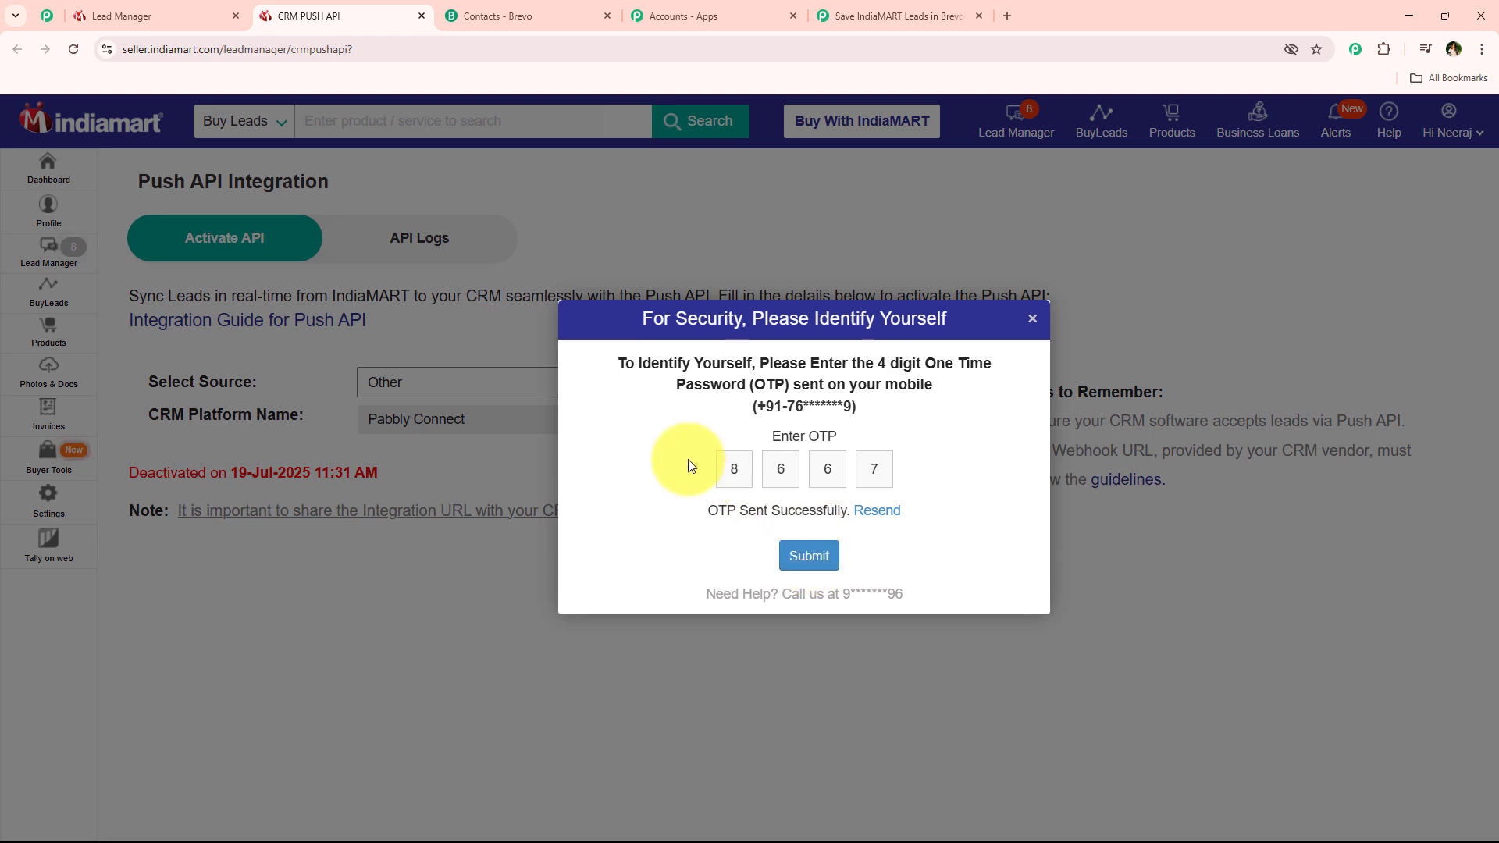
click(813, 554)
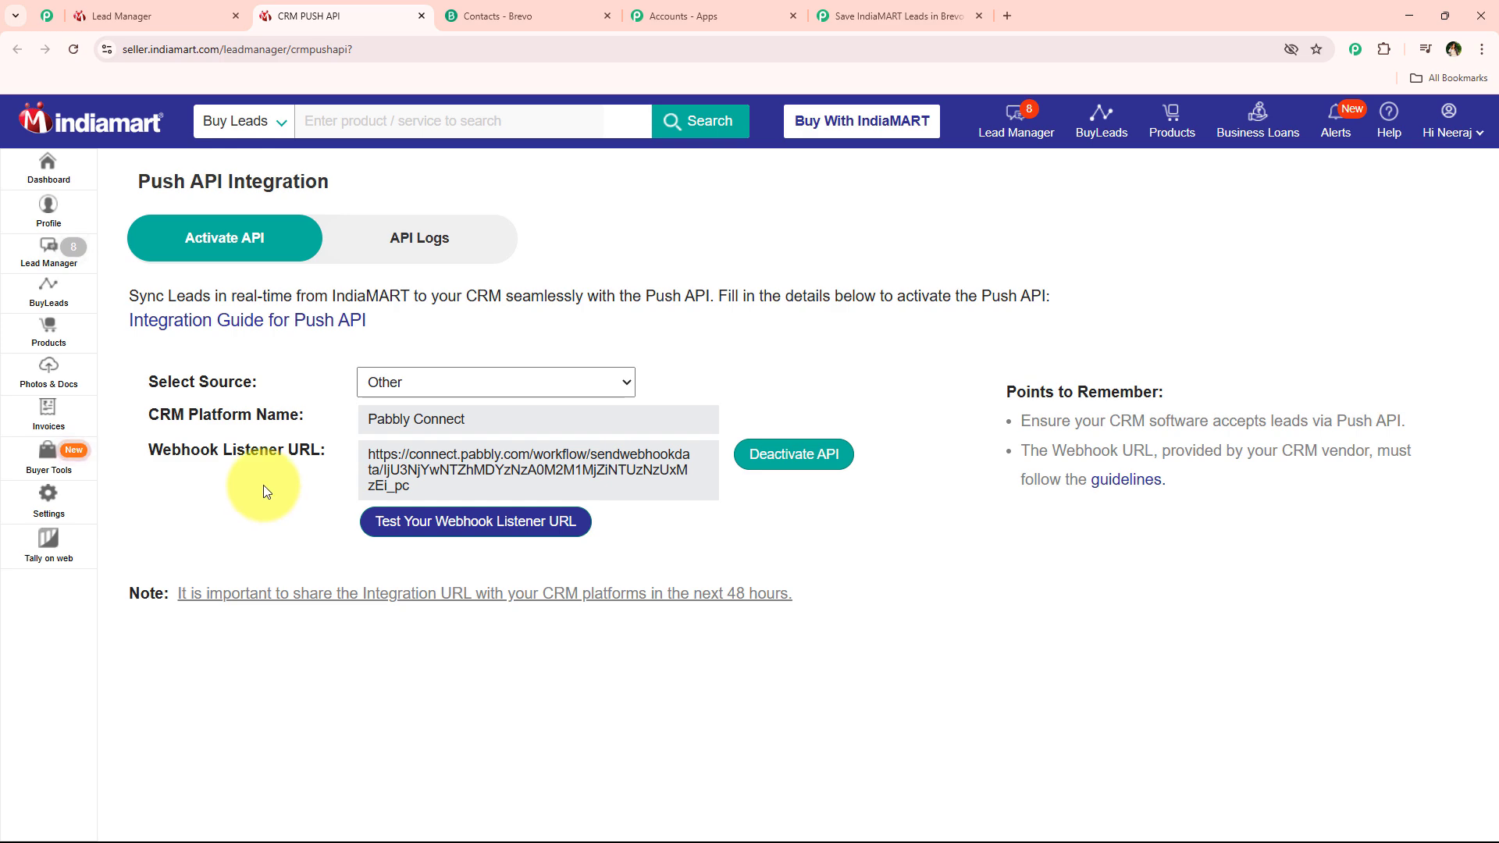
Return to the Pabbly Connect workflow and check the IndiaMART trigger's webhook response capture status.
click(843, 16)
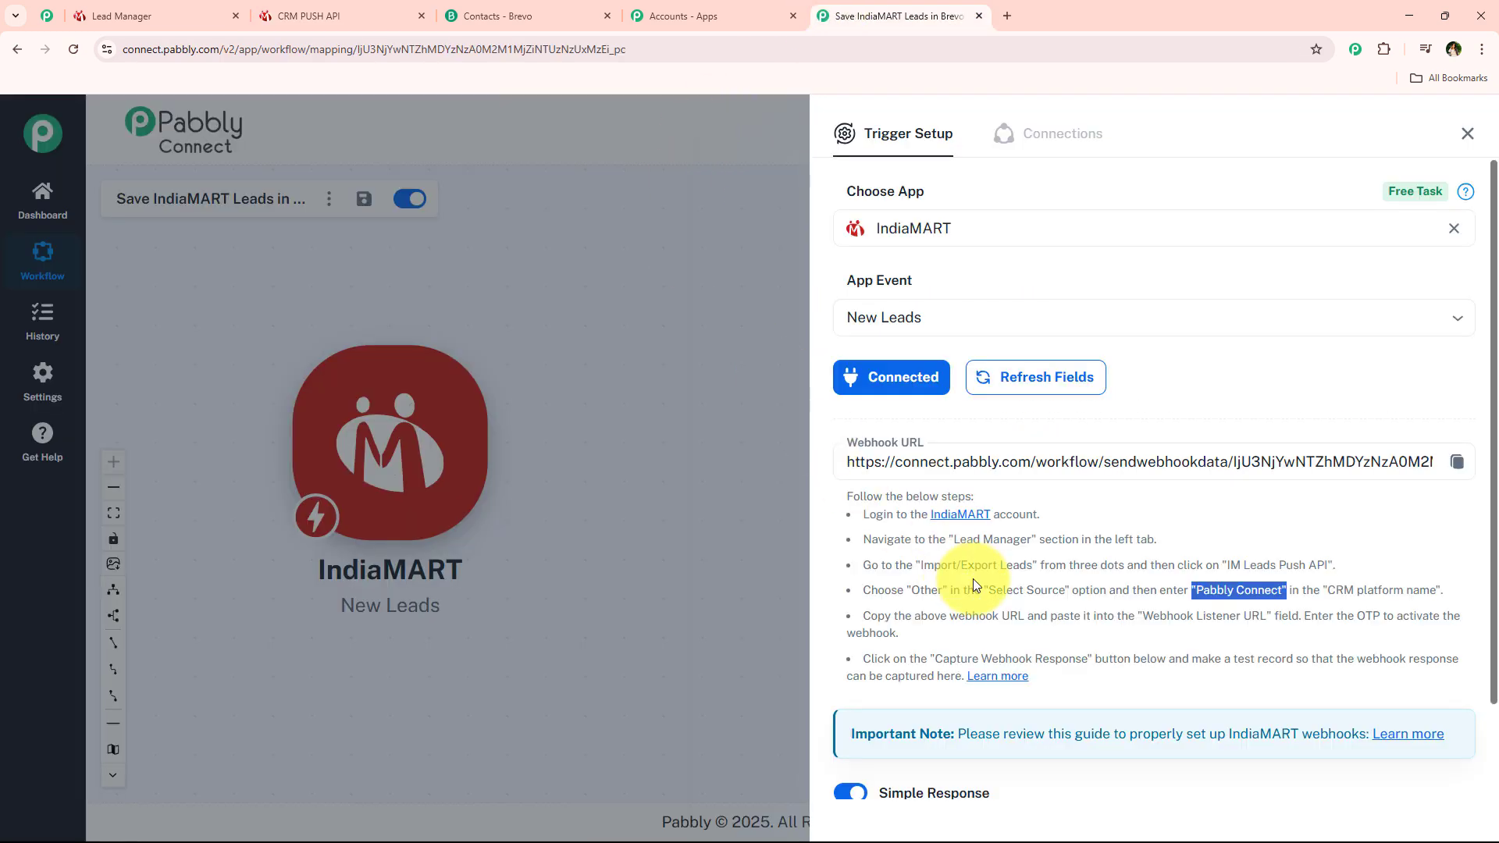
scroll(973, 579, down, 2)
click(1119, 453)
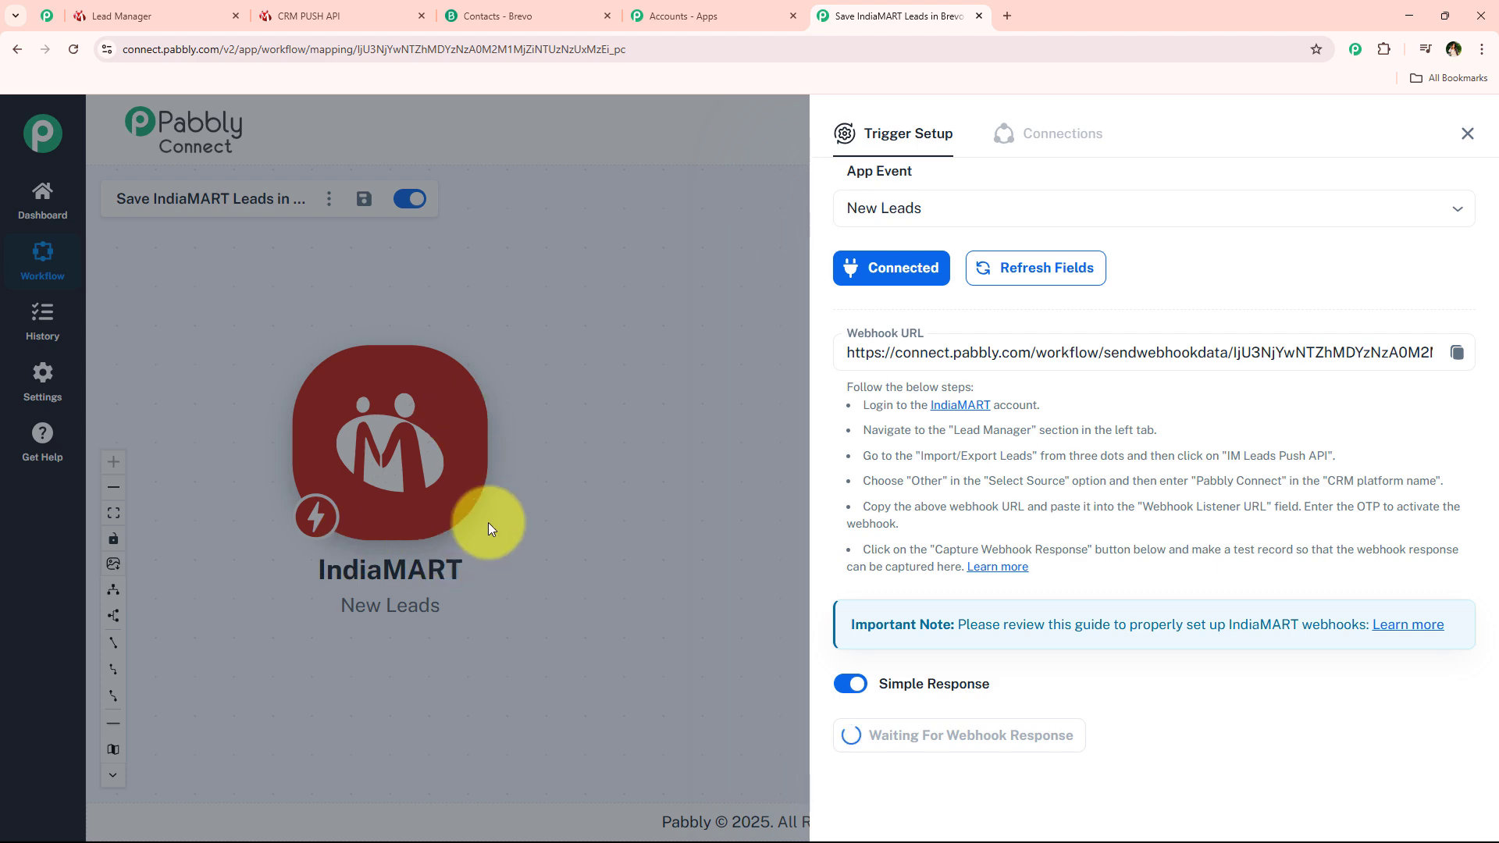
Send a test request to the webhook listener URL from IndiaMART's Push API page and check the test output.
click(310, 16)
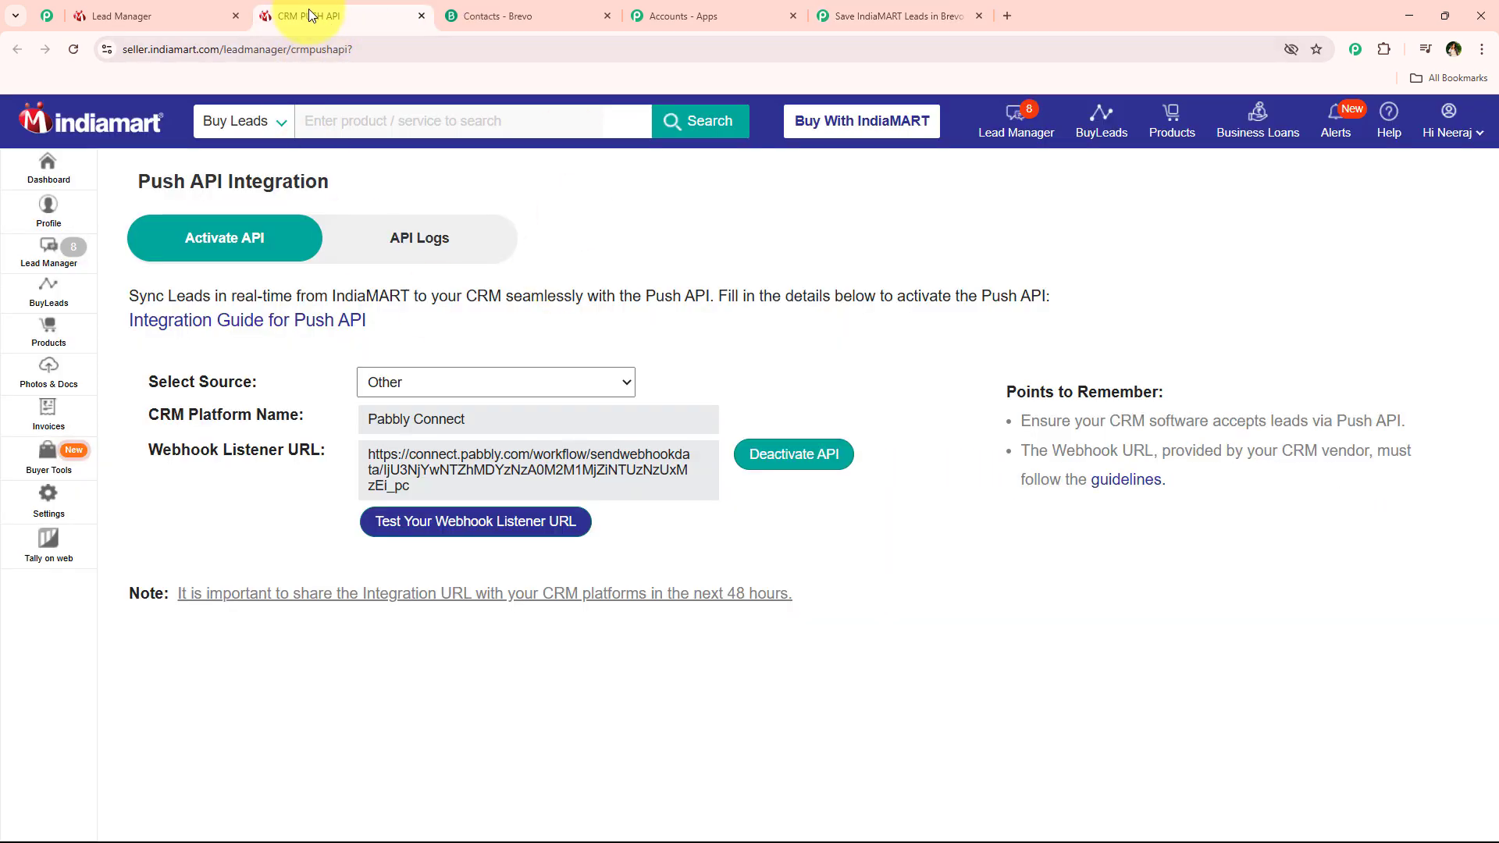
click(516, 530)
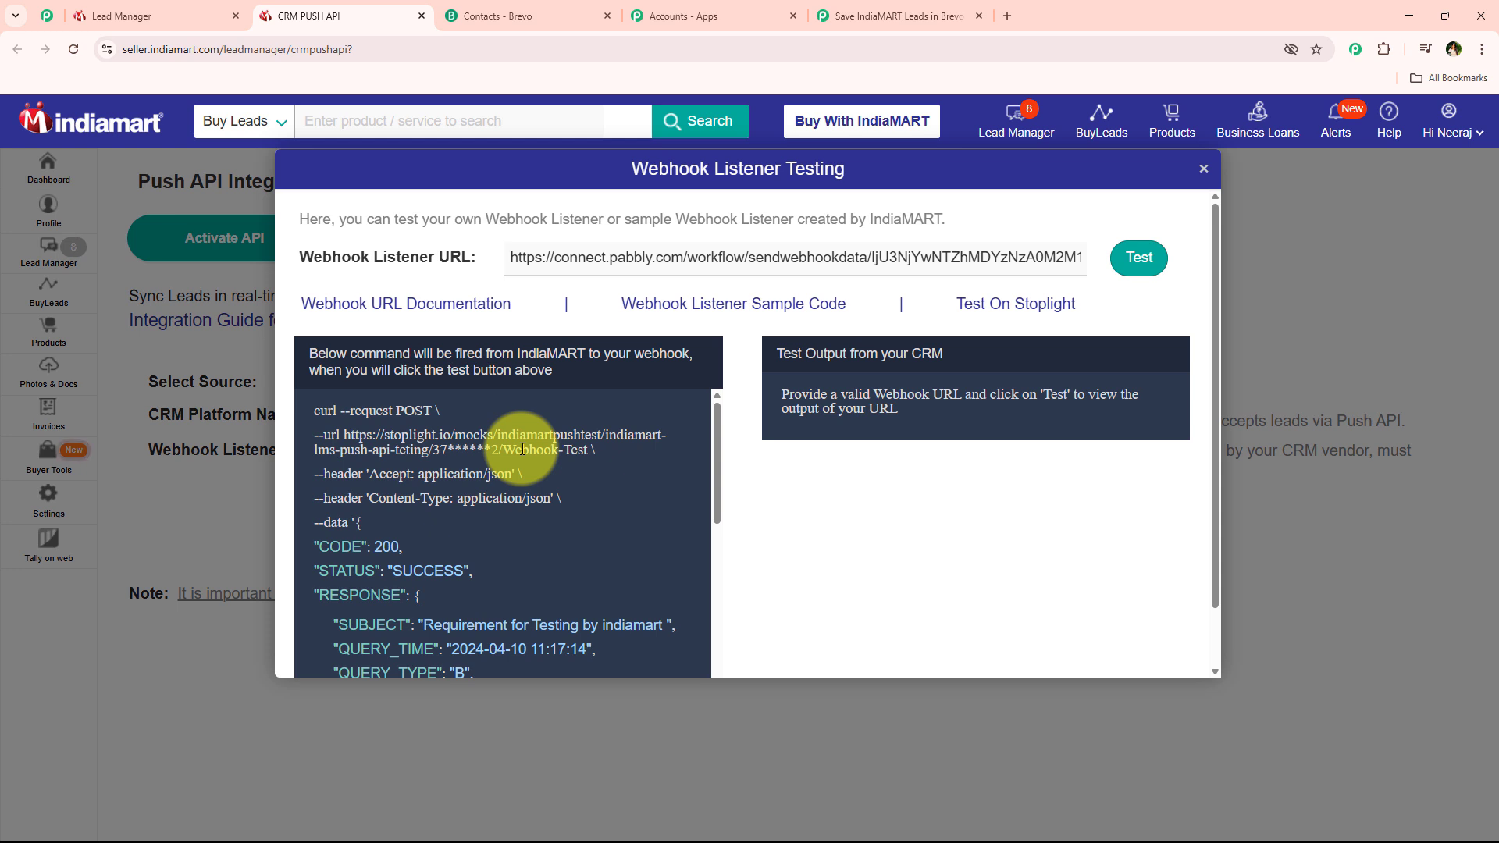
click(1131, 258)
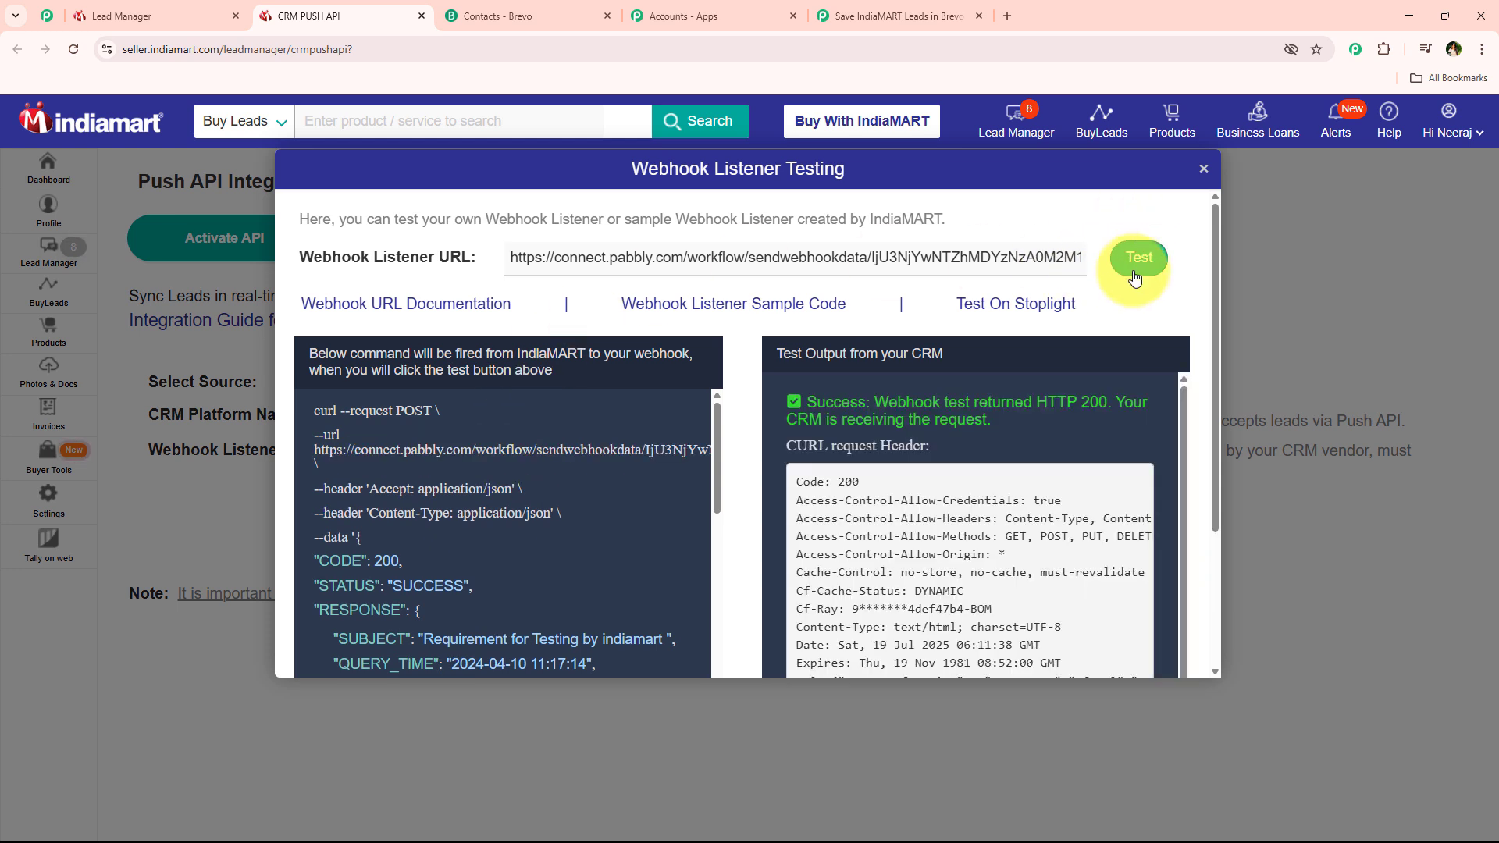
double_click(835, 403)
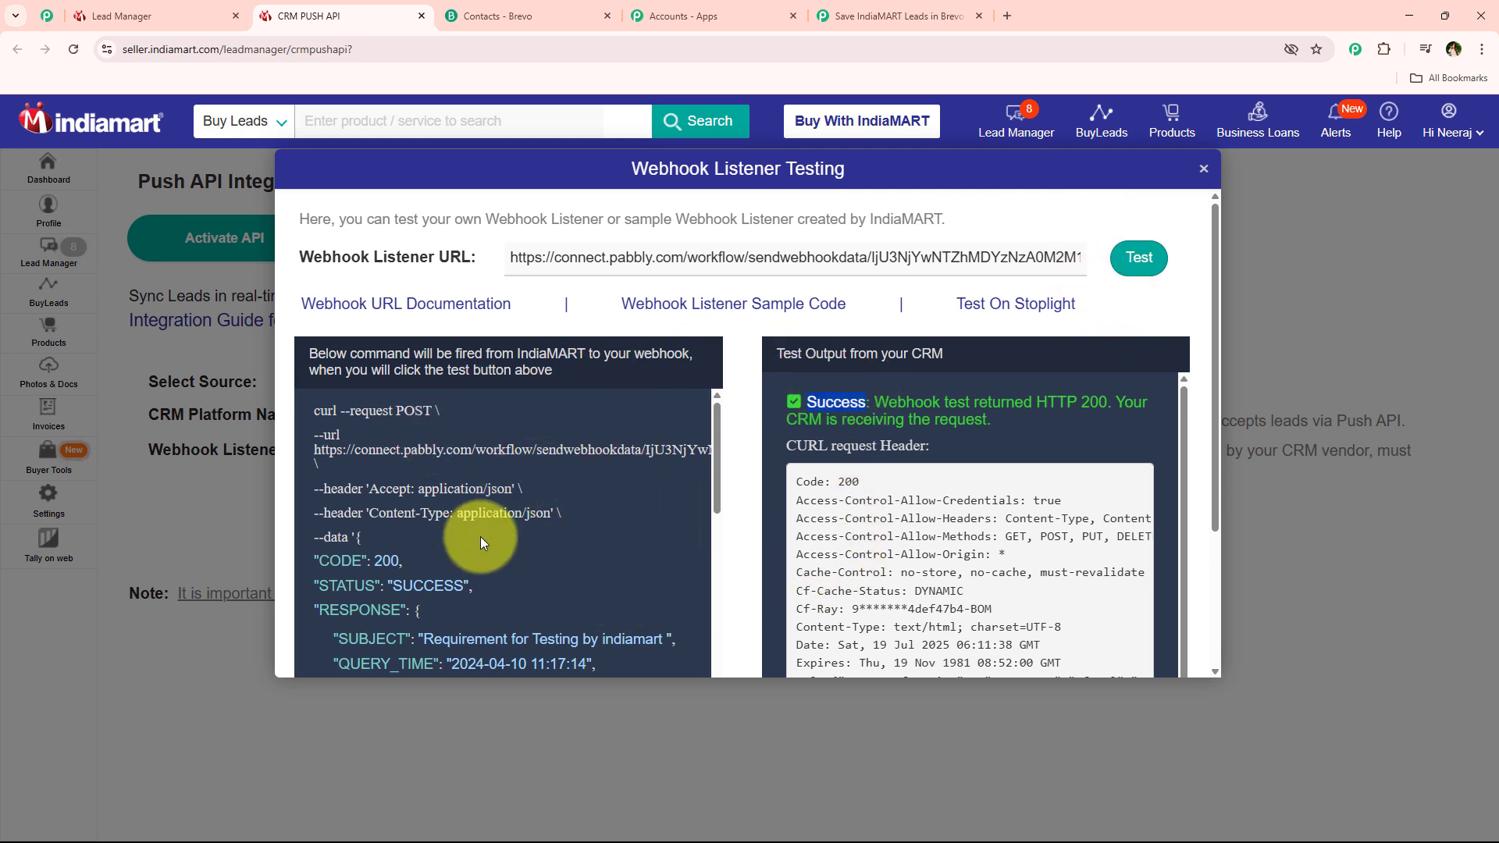
Return to the Pabbly Connect workflow and examine the sample lead fields in the trigger's captured response.
click(867, 16)
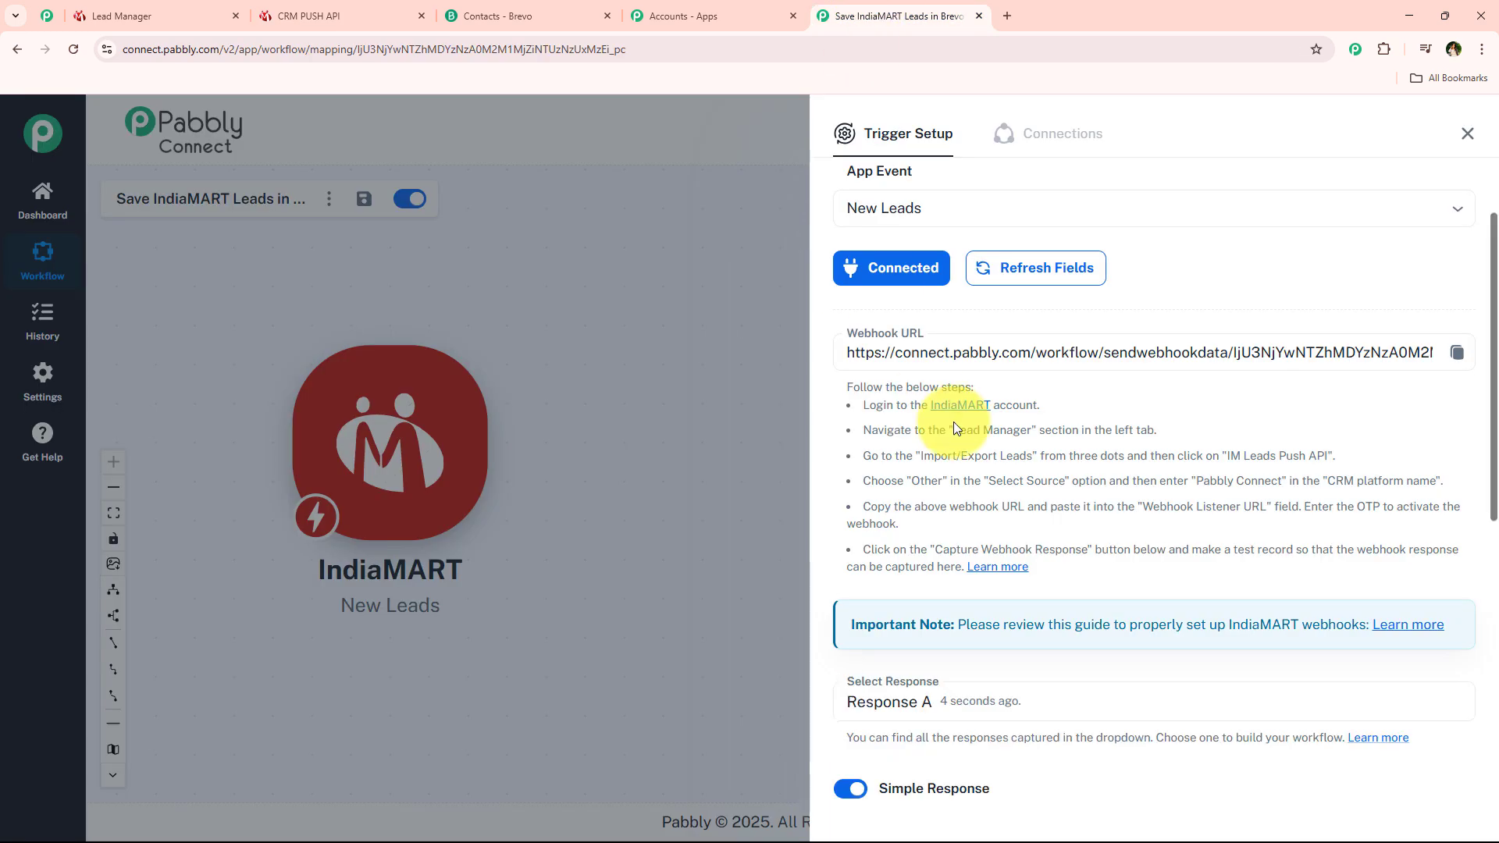
scroll(953, 421, down, 5)
scroll(1047, 492, down, 10)
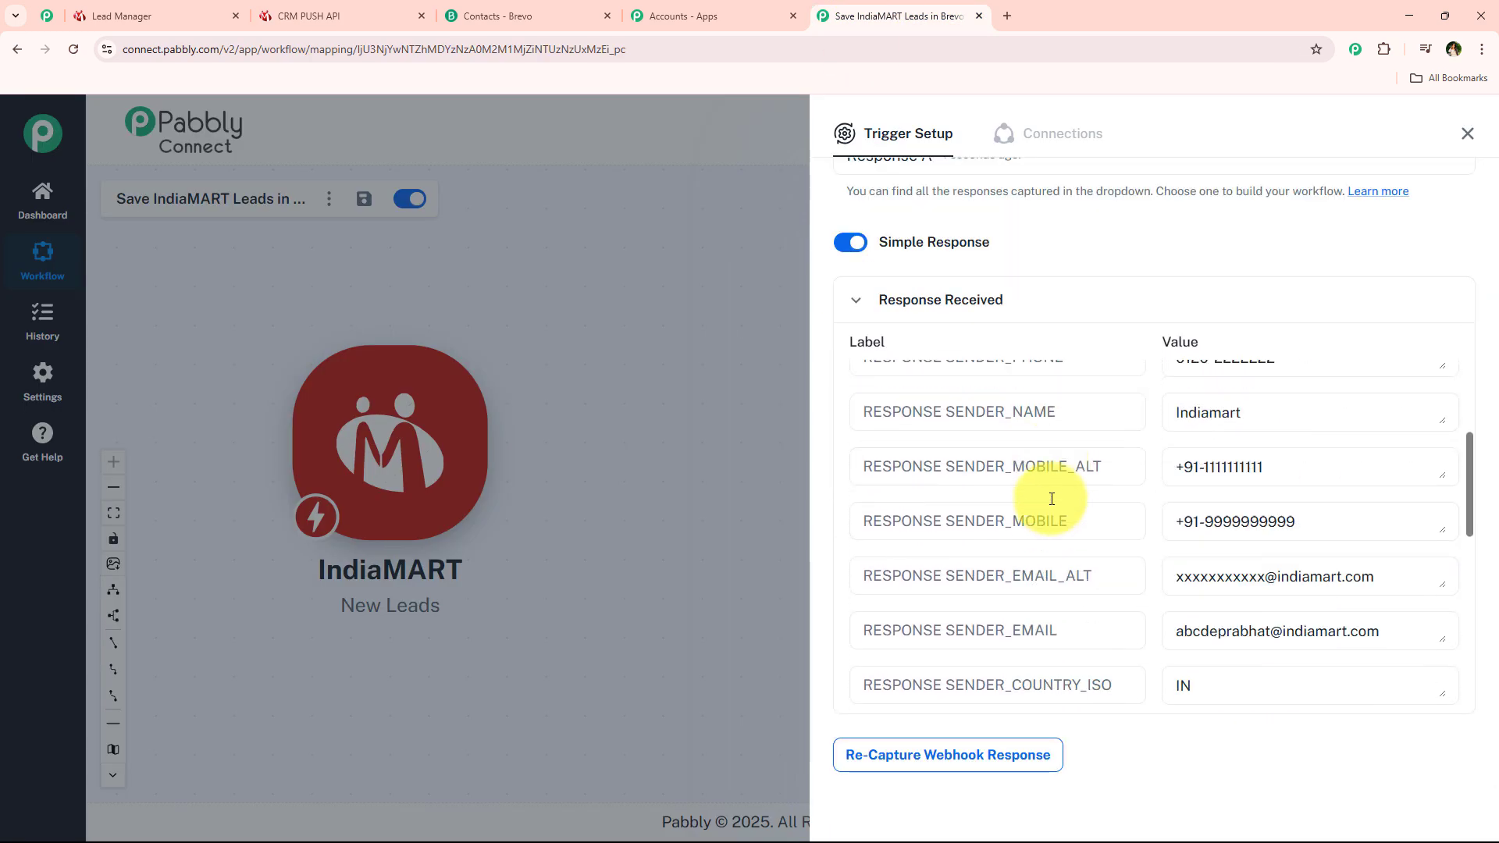
Review the remaining sample lead fields in the IndiaMART trigger's captured response and close the trigger setup.
scroll(1051, 498, down, 3)
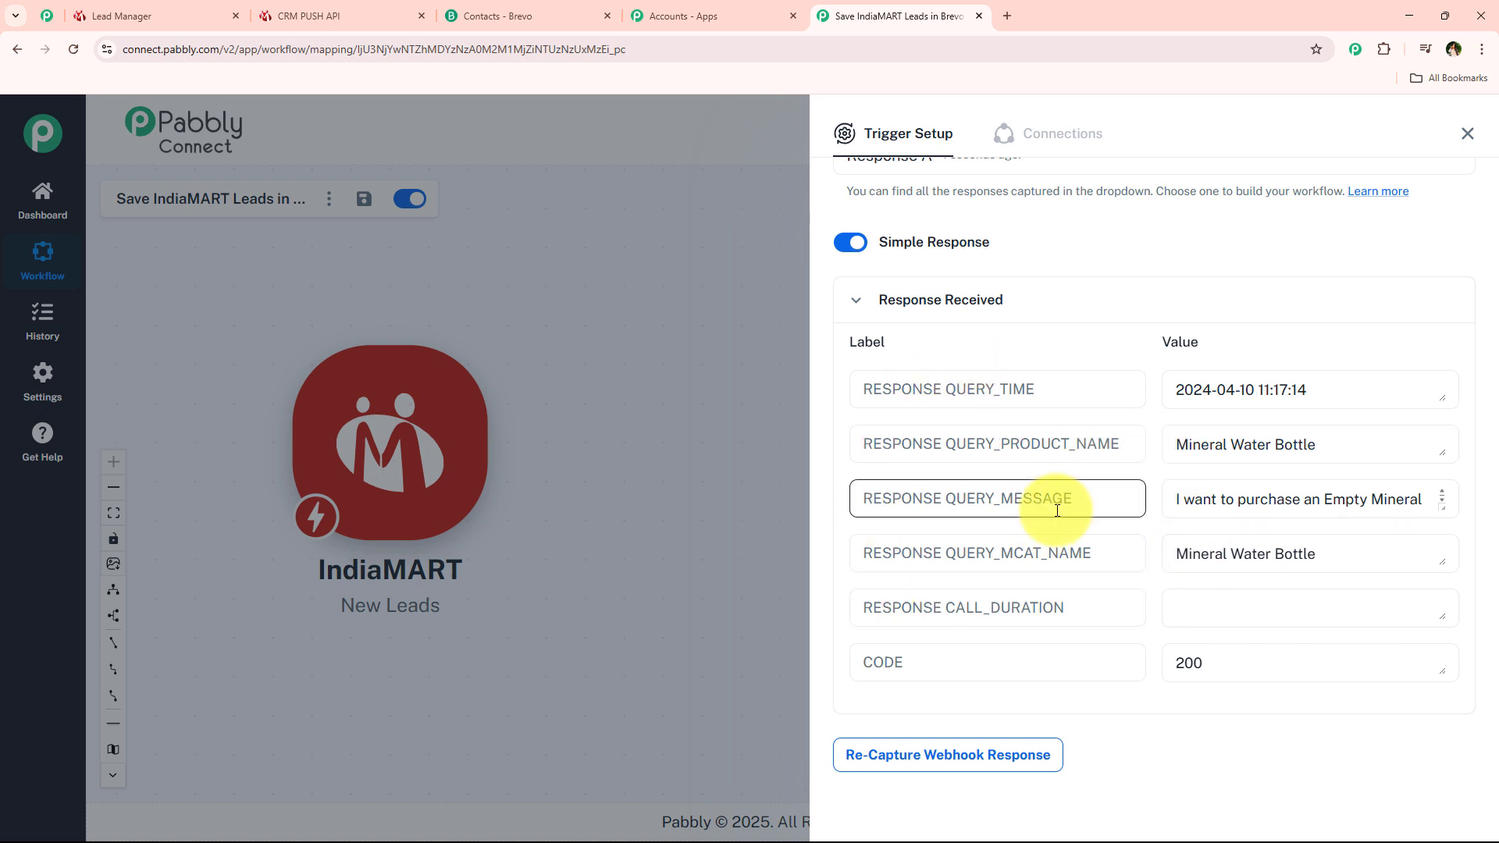
scroll(1328, 523, up, 10)
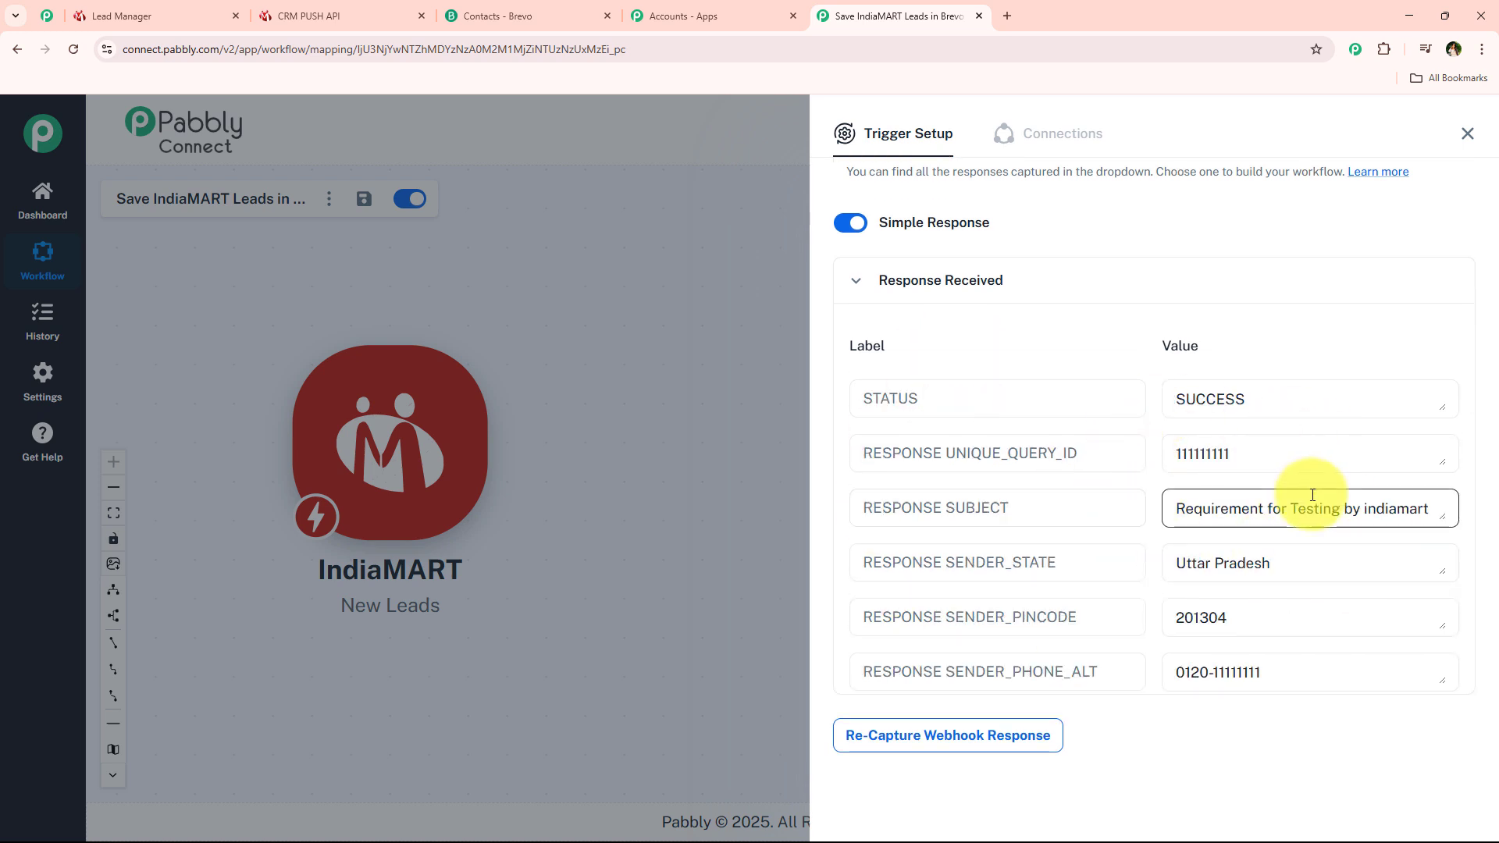
triple_click(1228, 509)
triple_click(1243, 555)
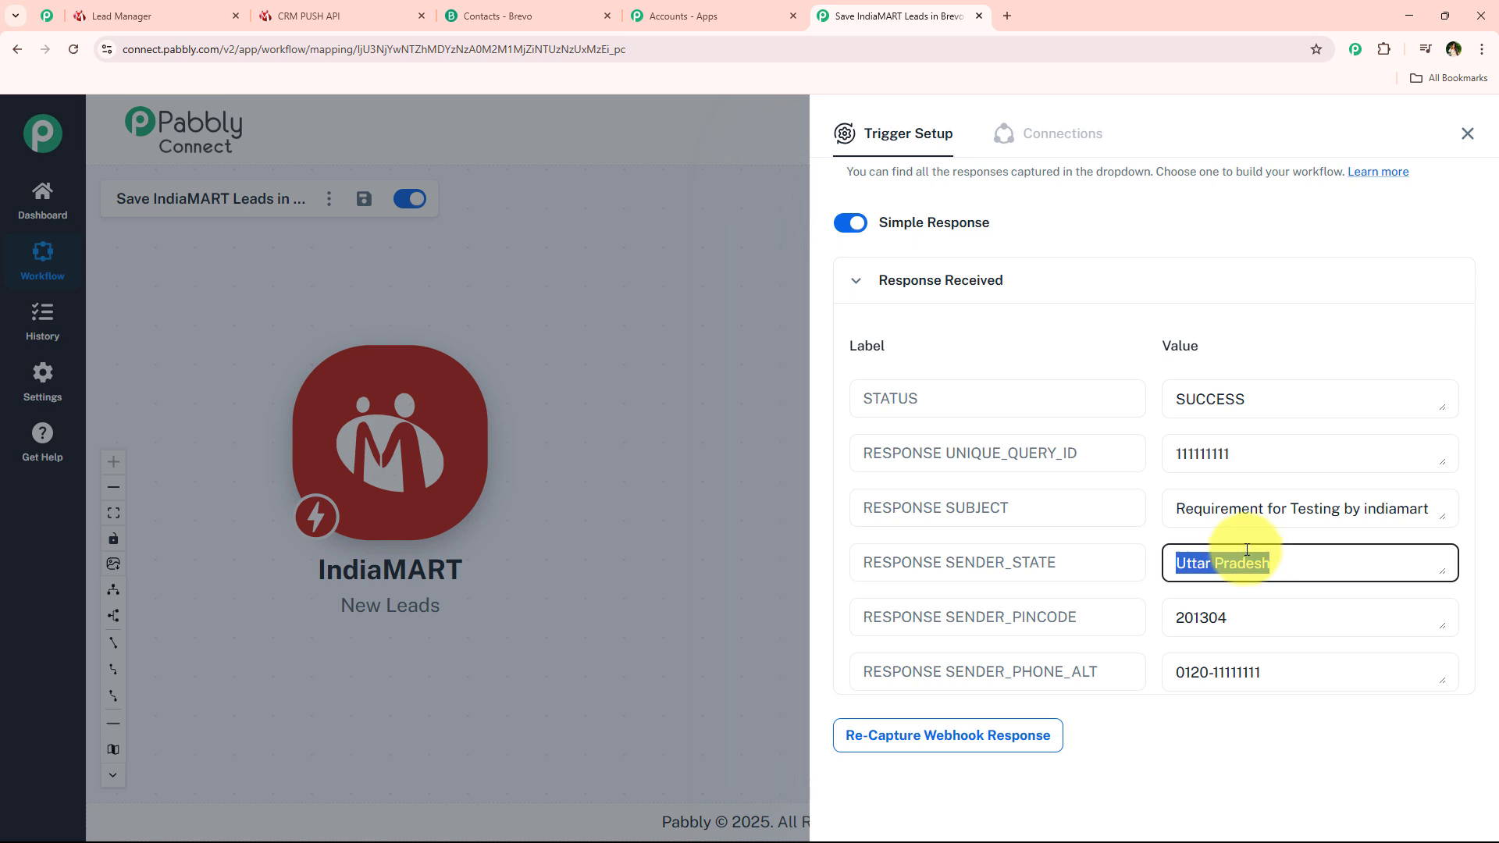
click(1280, 368)
click(1195, 454)
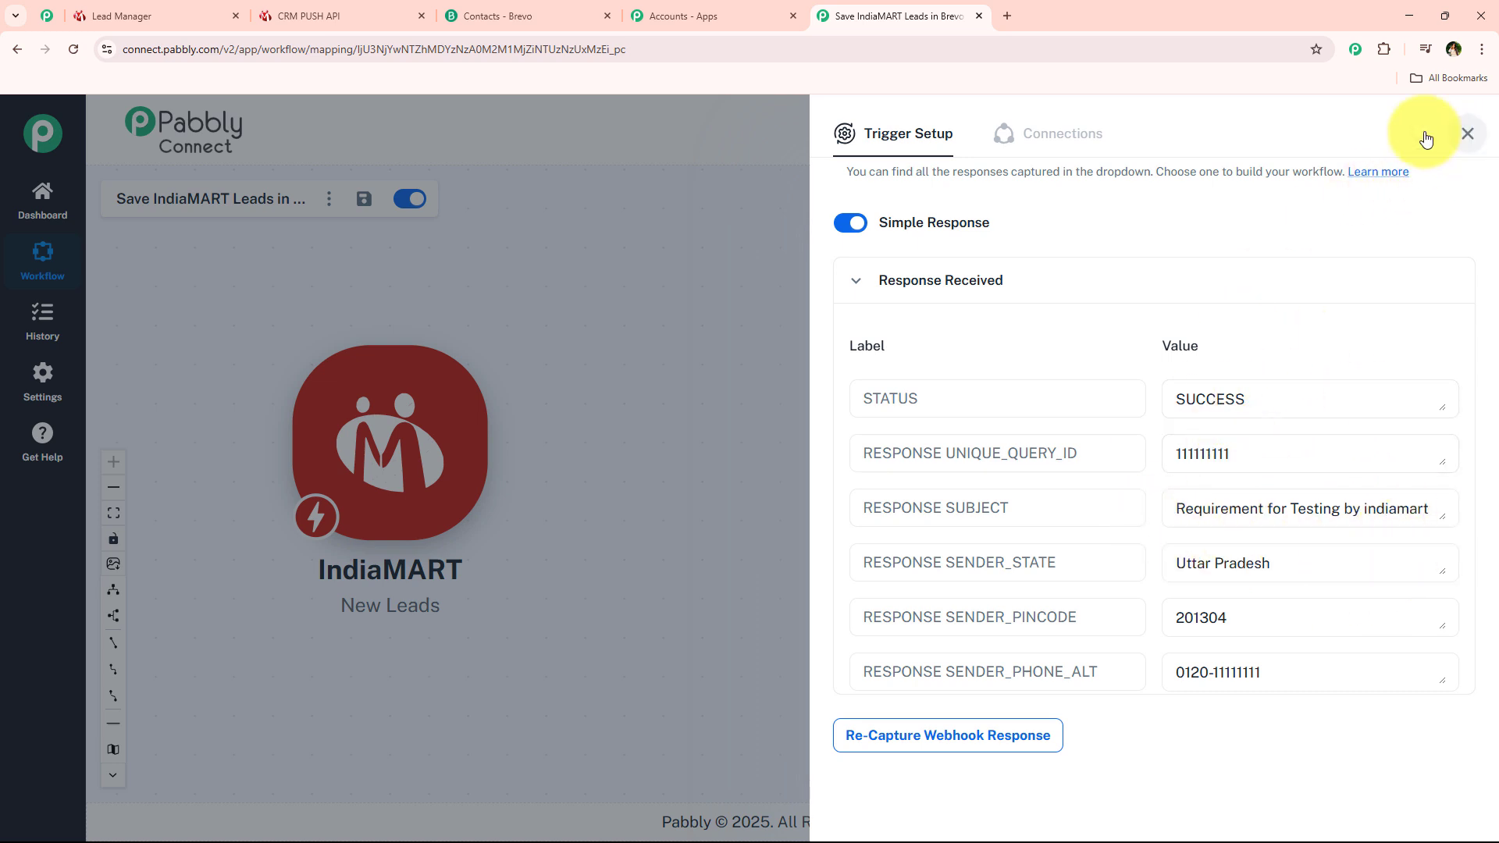
click(1467, 134)
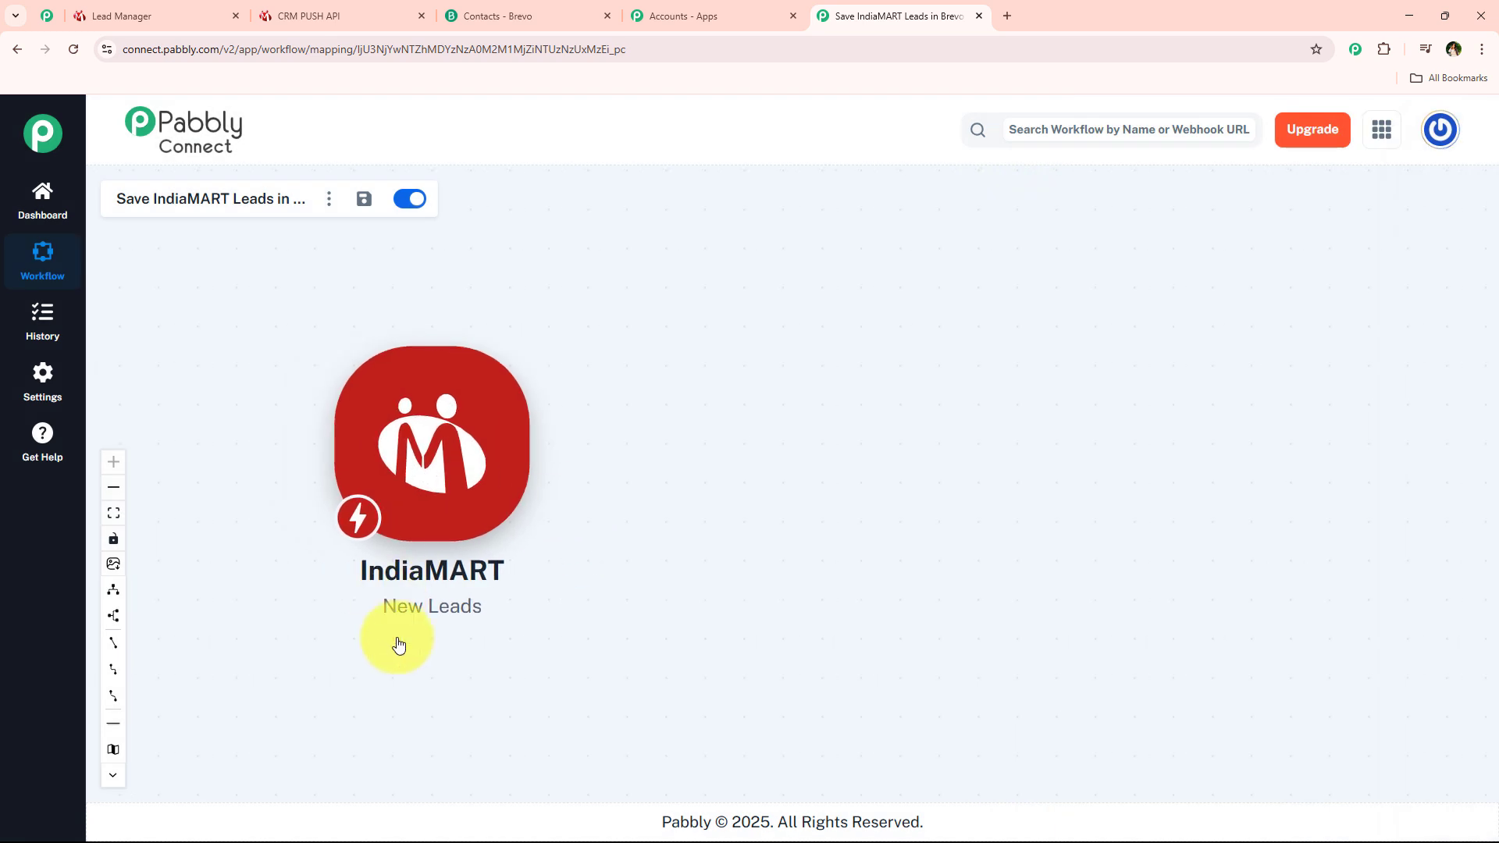
Add an action step after the IndiaMART trigger using Brevo with the Create or Update Contact event.
mouse_move(361, 381)
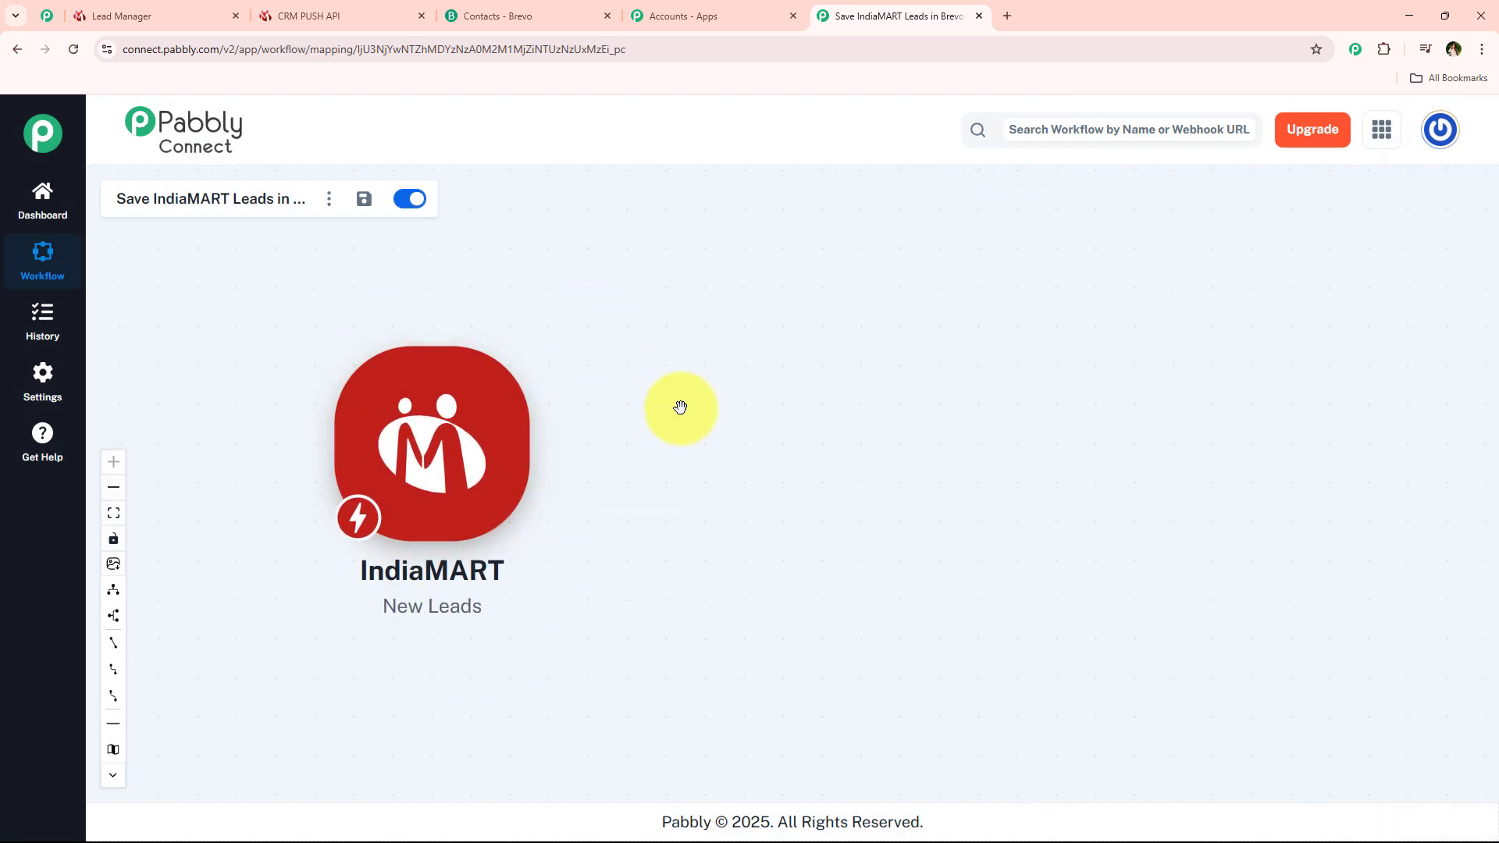
click(549, 443)
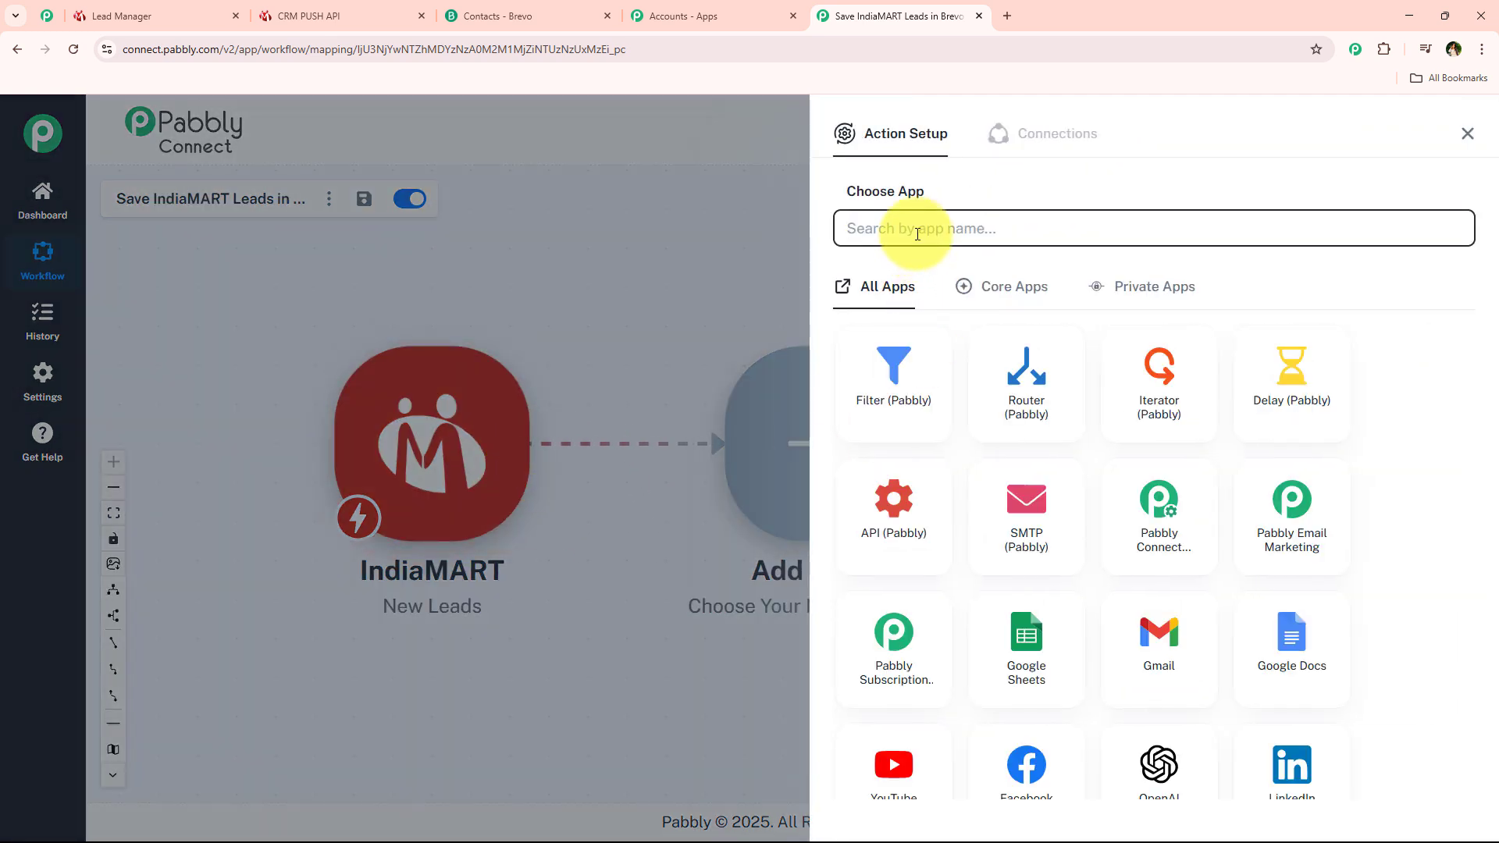
text(Bre)
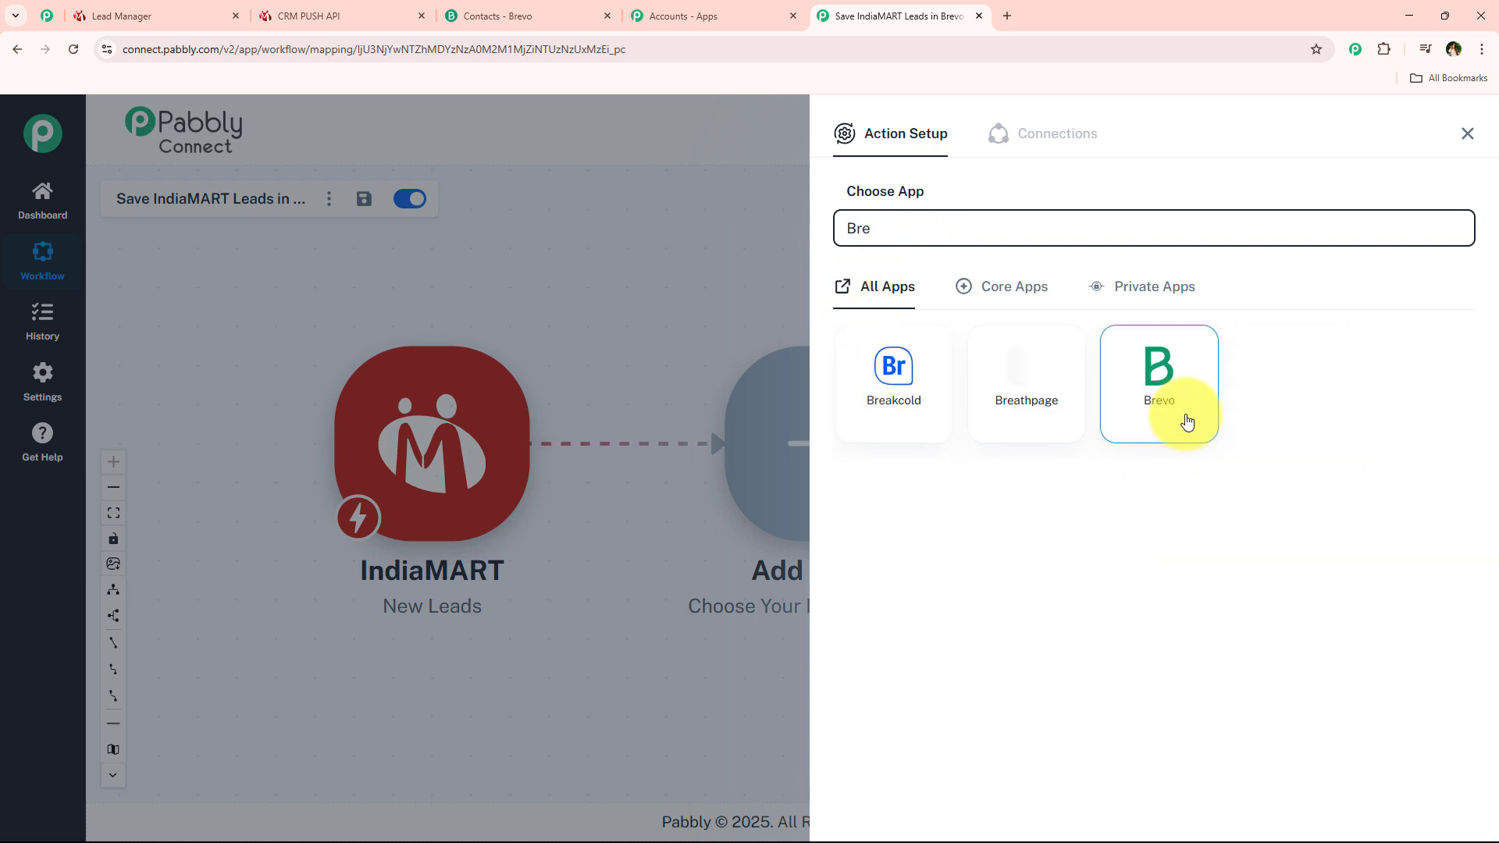
click(1177, 432)
click(1021, 315)
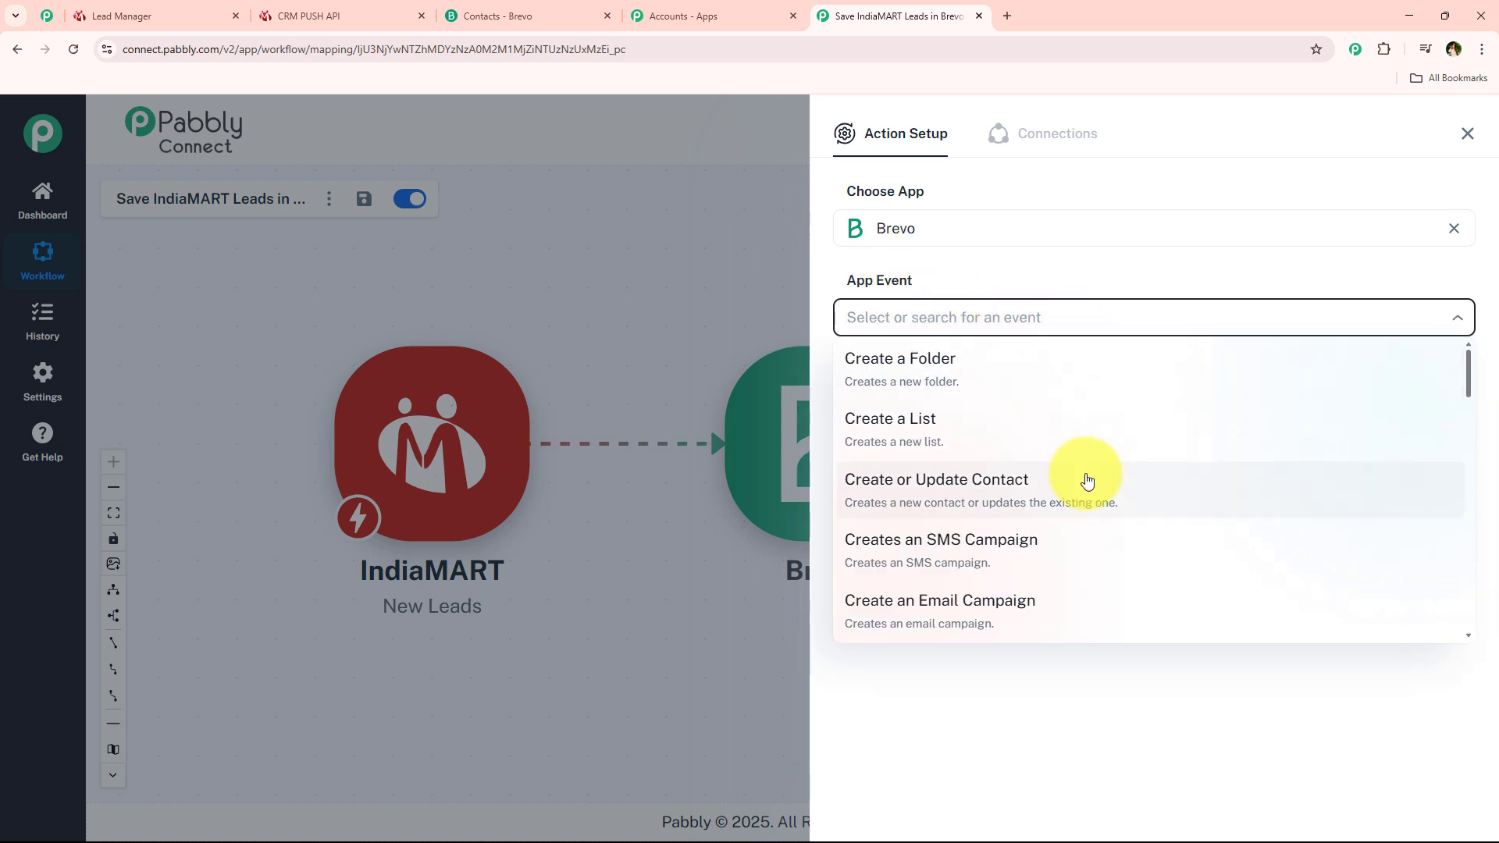
scroll(1088, 479, down, 2)
scroll(1087, 478, up, 2)
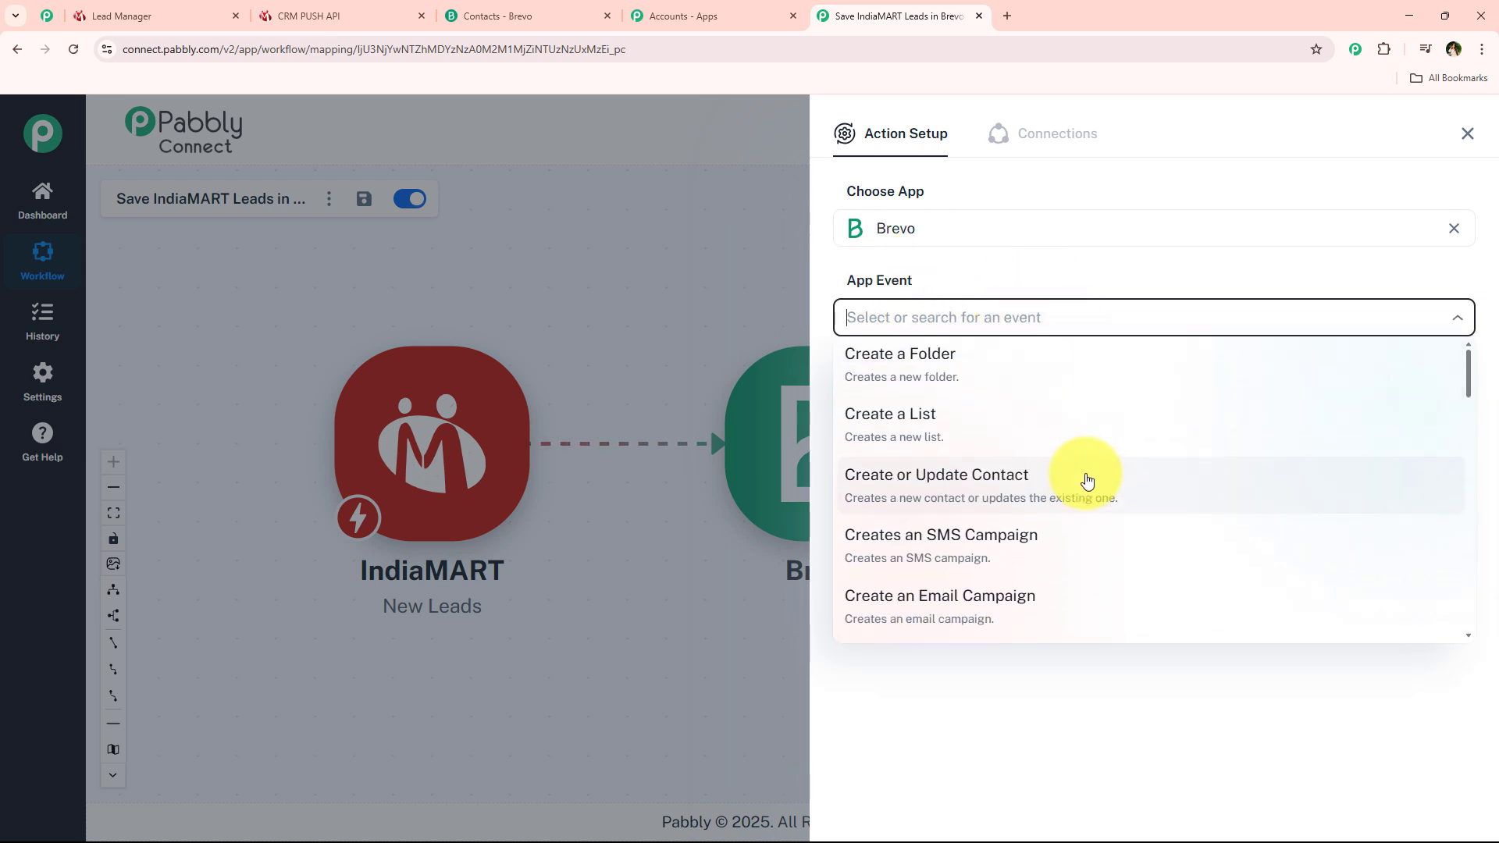
click(1027, 494)
Start adding a new Brevo connection for the action and open Brevo's linked SMTP & API page.
click(890, 377)
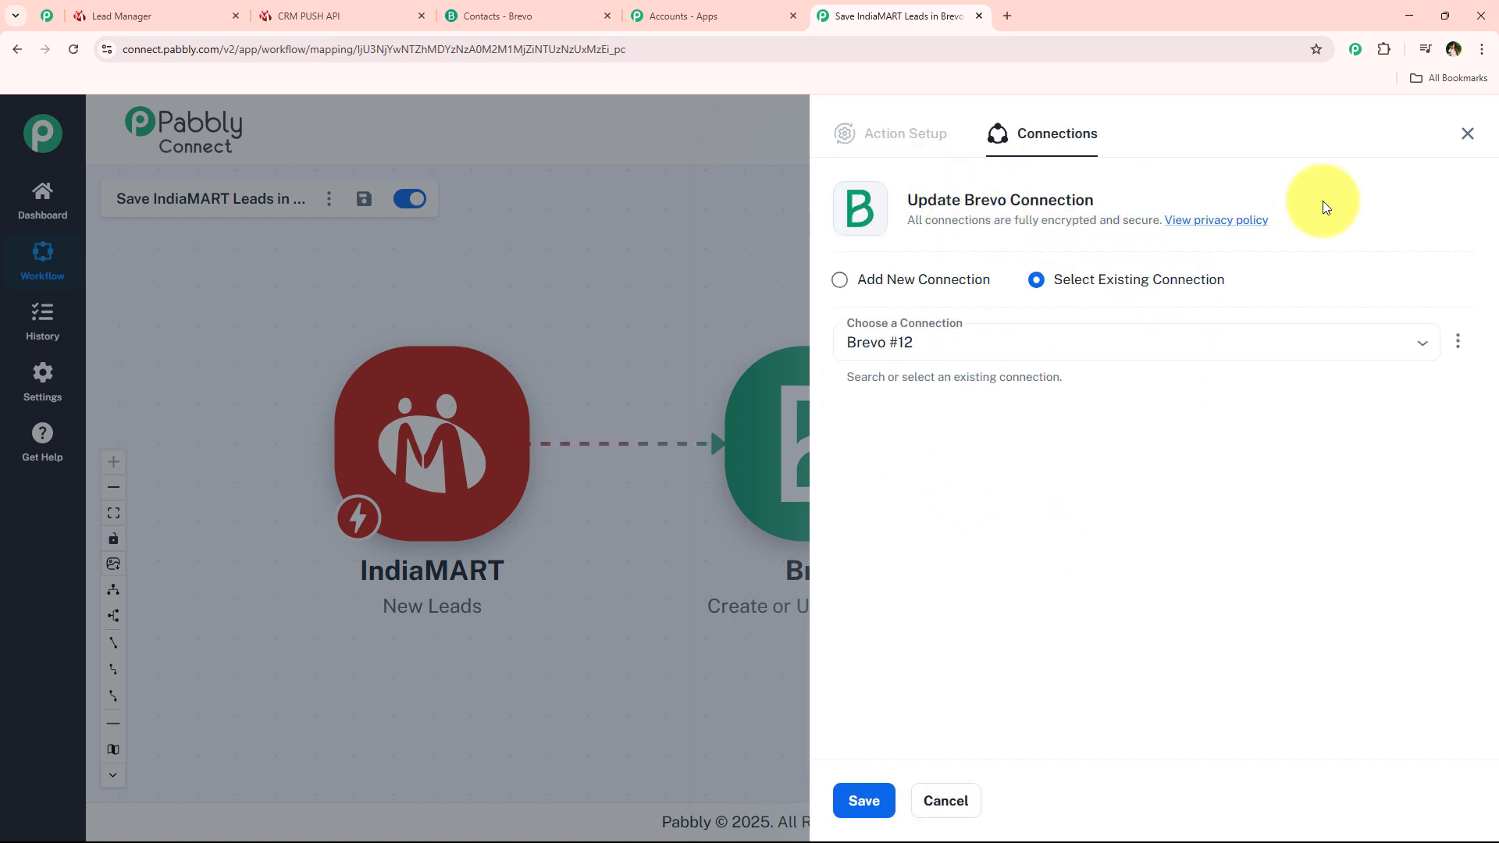
click(869, 280)
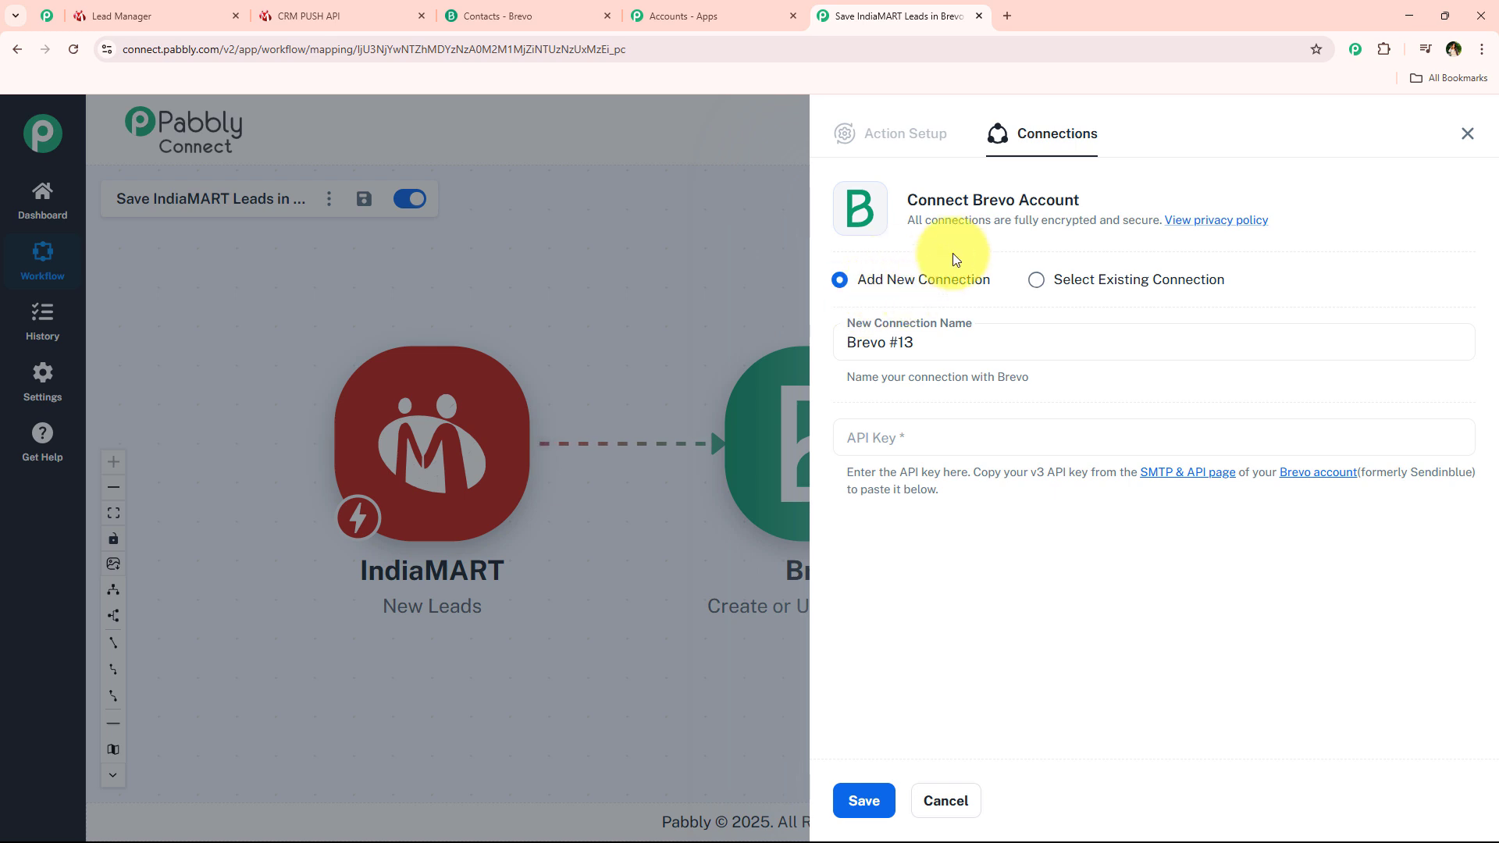
click(866, 436)
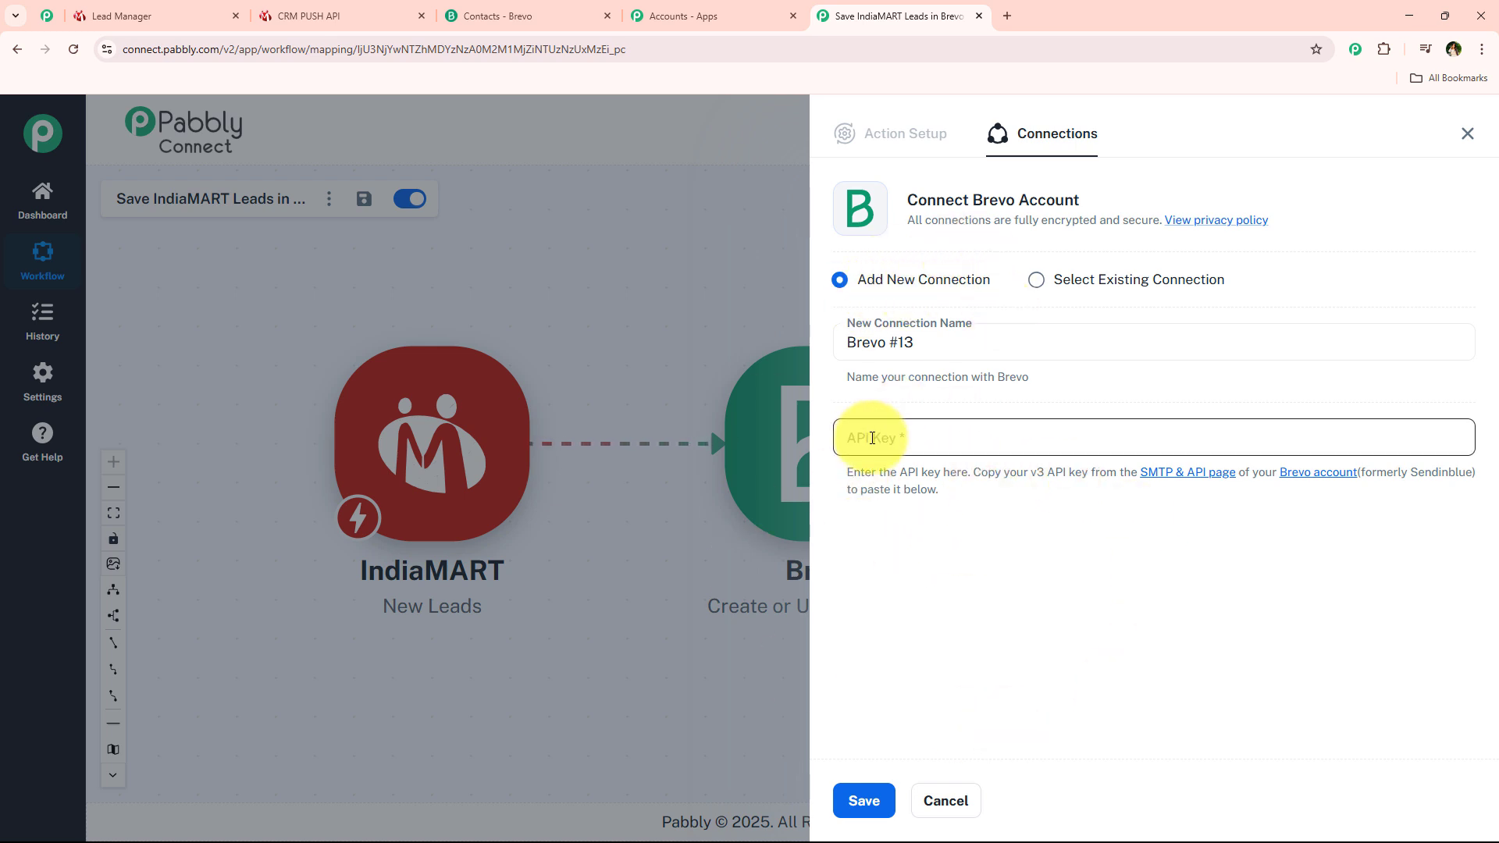
click(951, 595)
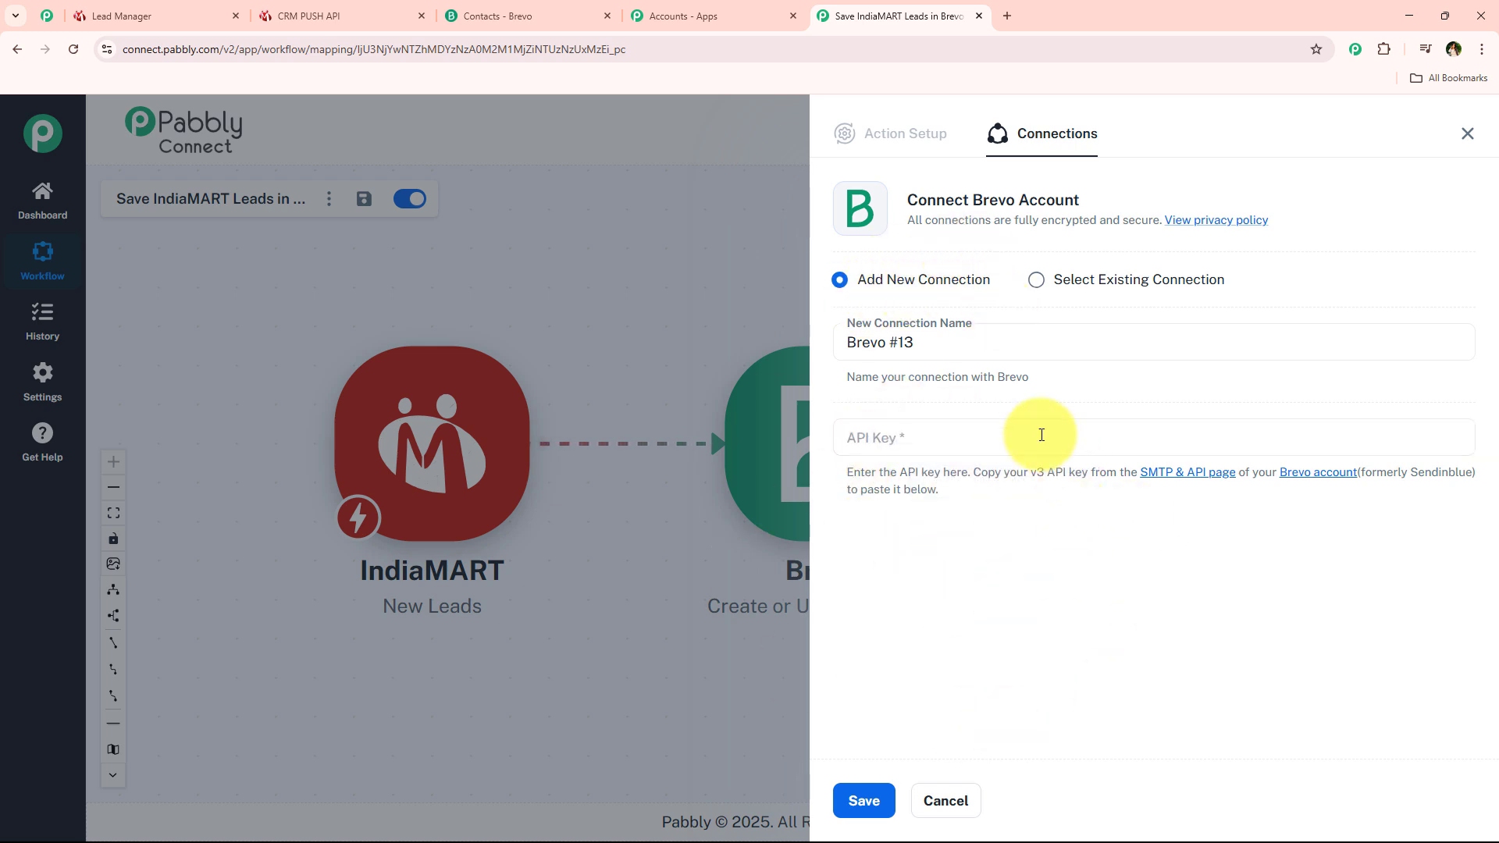
click(1173, 480)
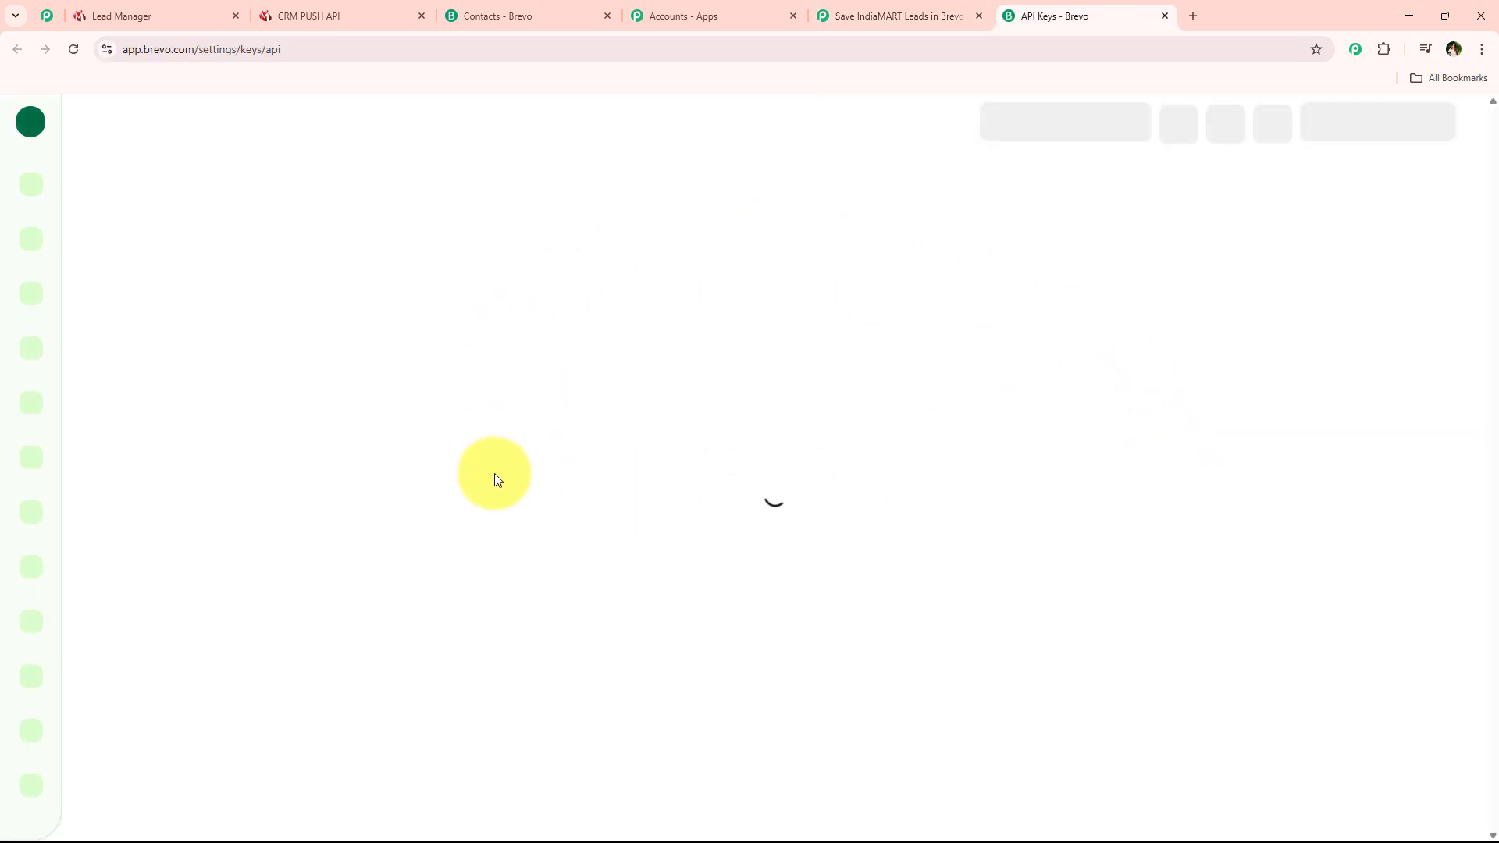
click(850, 15)
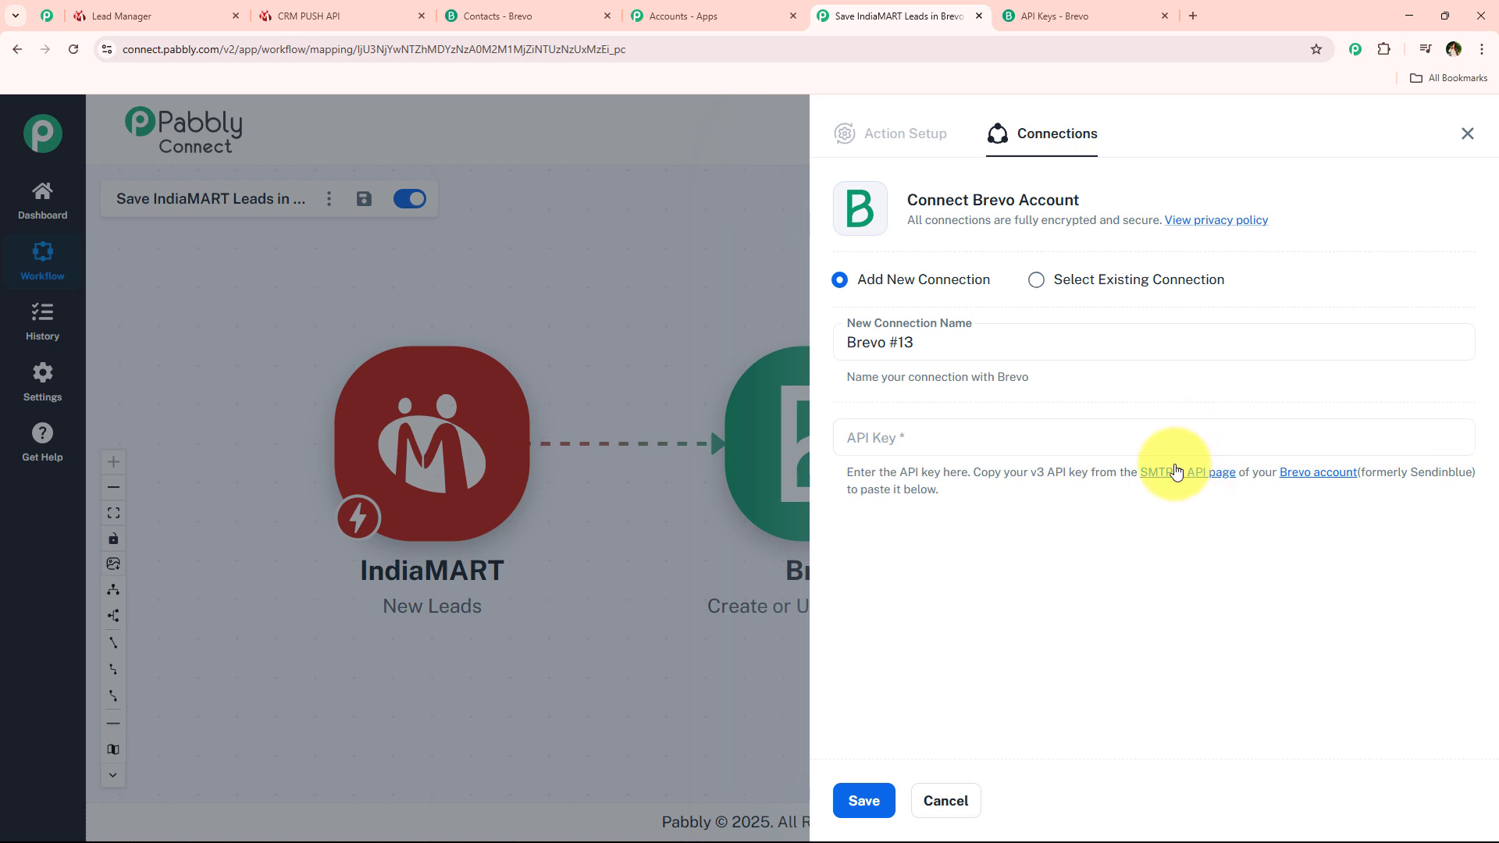
click(1050, 16)
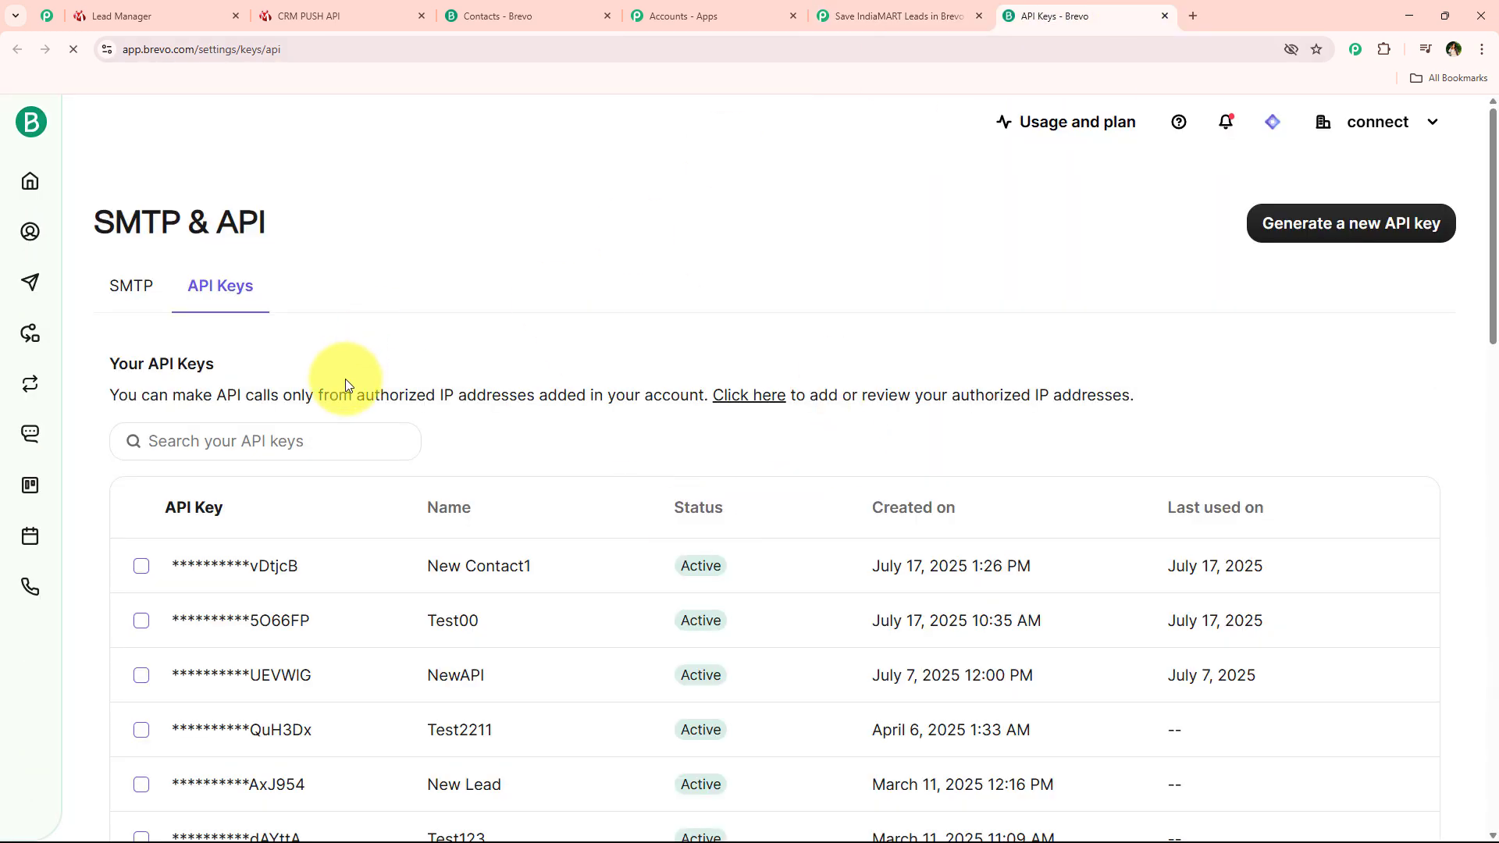
Look through the existing entries on Brevo's API Keys page.
triple_click(200, 287)
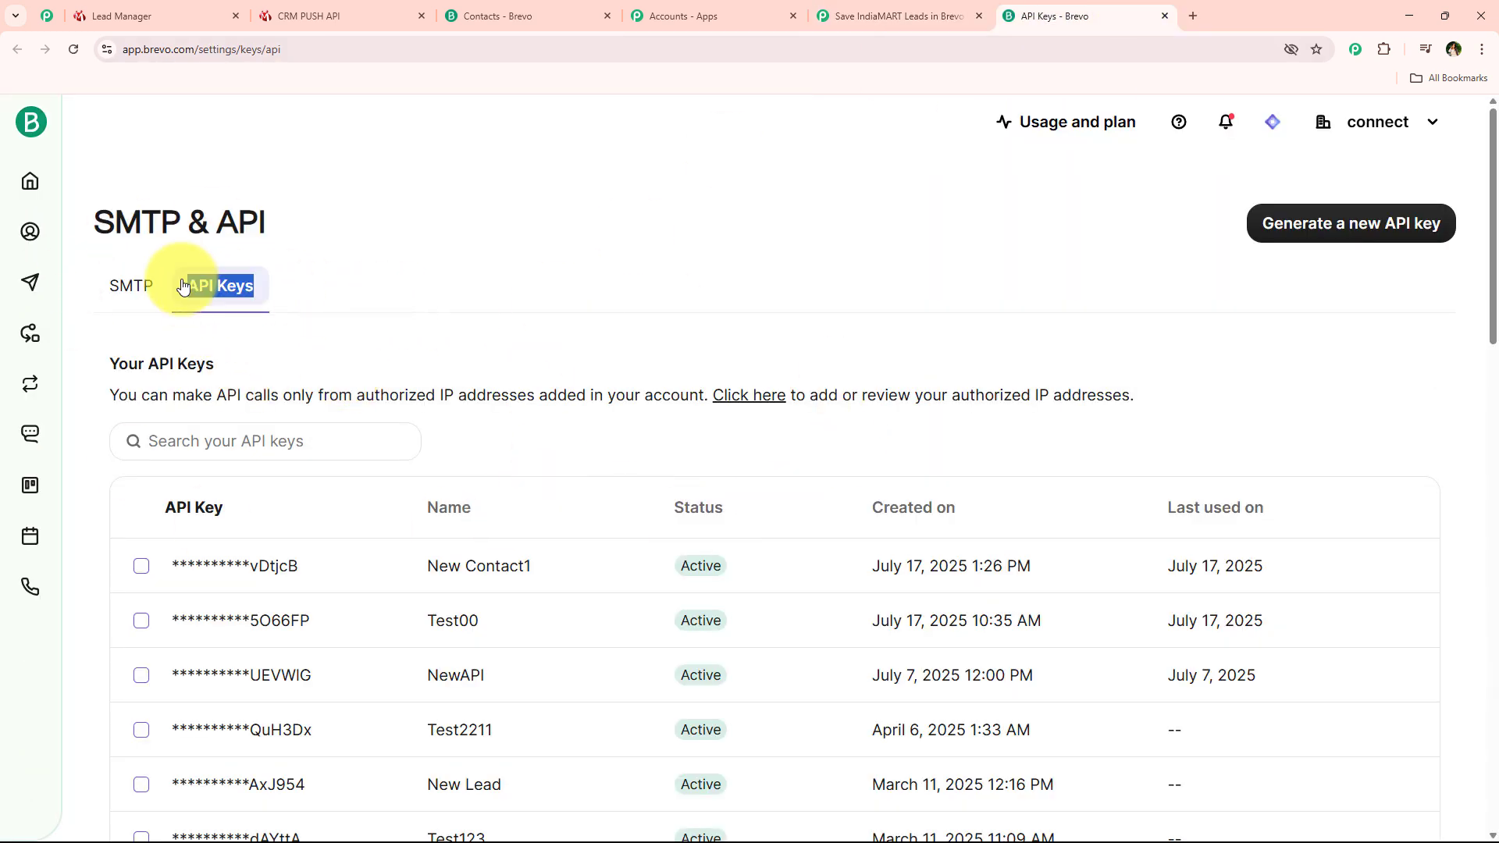
click(484, 285)
scroll(484, 284, down, 7)
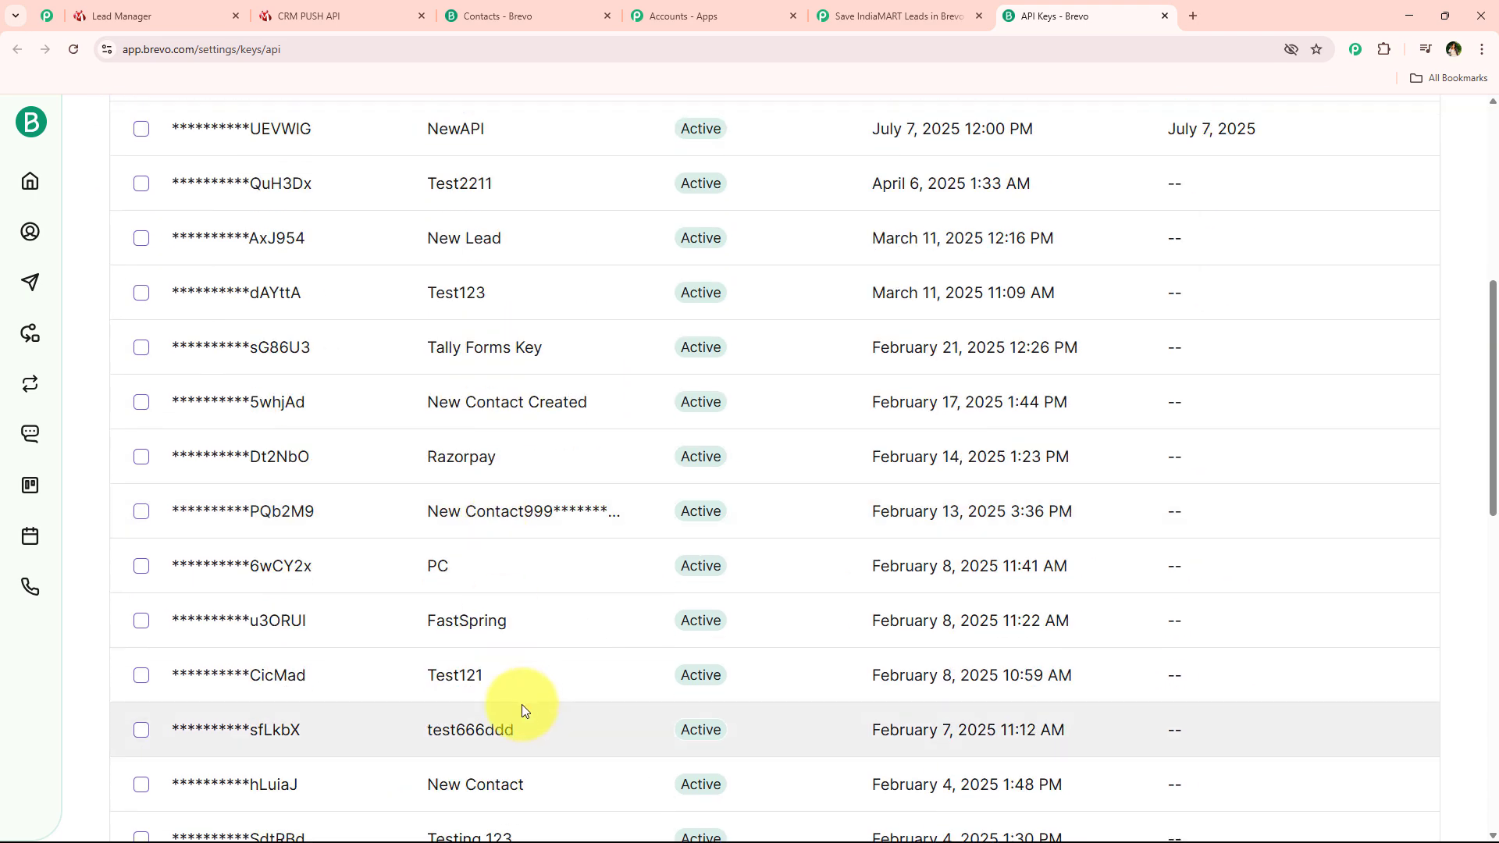
scroll(522, 705, up, 3)
scroll(518, 658, up, 3)
scroll(401, 602, down, 1)
scroll(719, 324, up, 1)
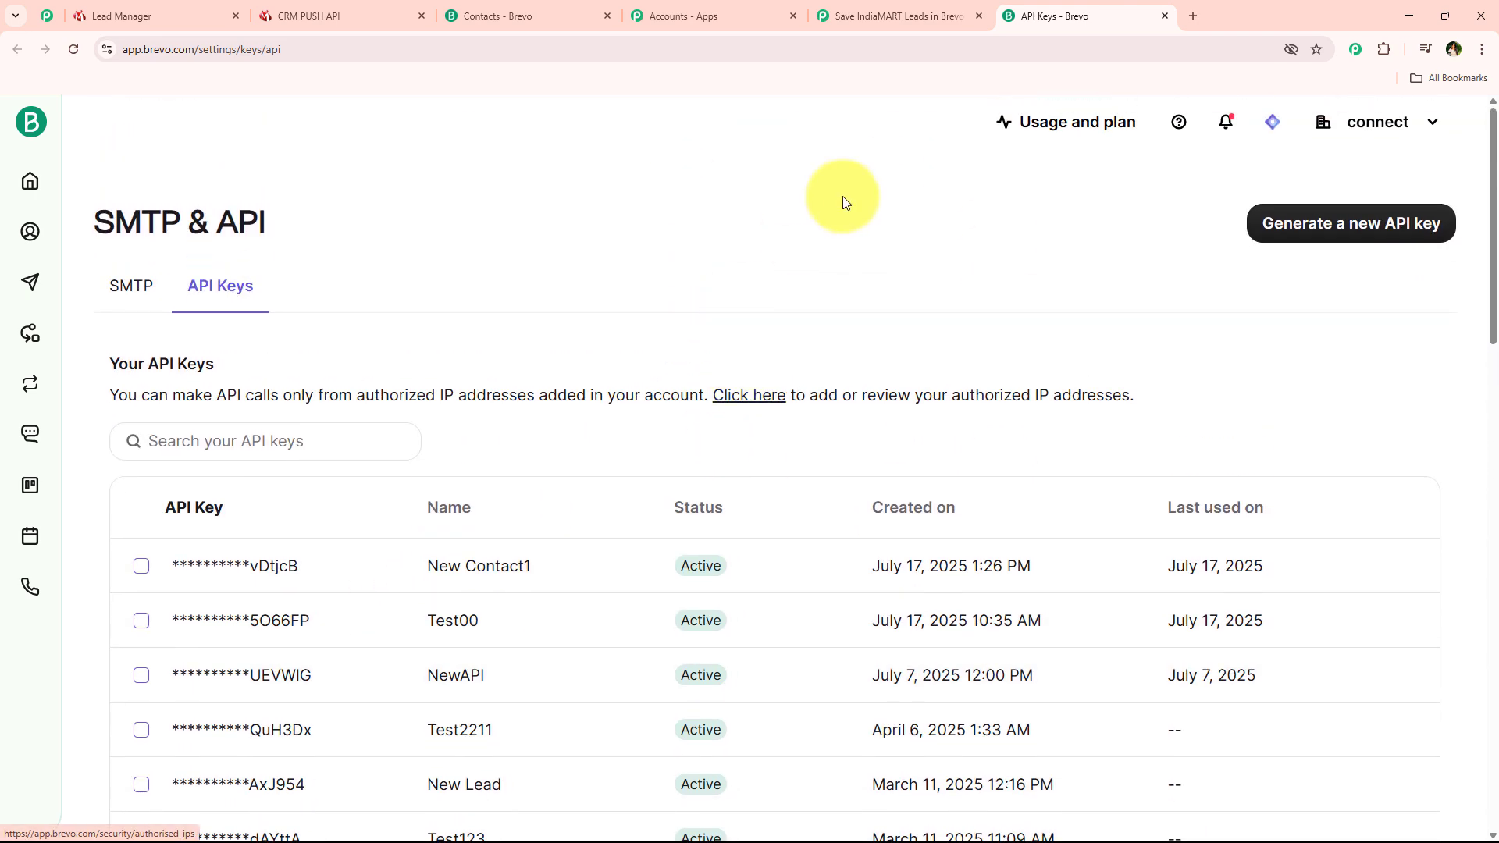
Generate a new Brevo API key named IndiaMART, copy the key and dismiss its dialog.
click(1265, 228)
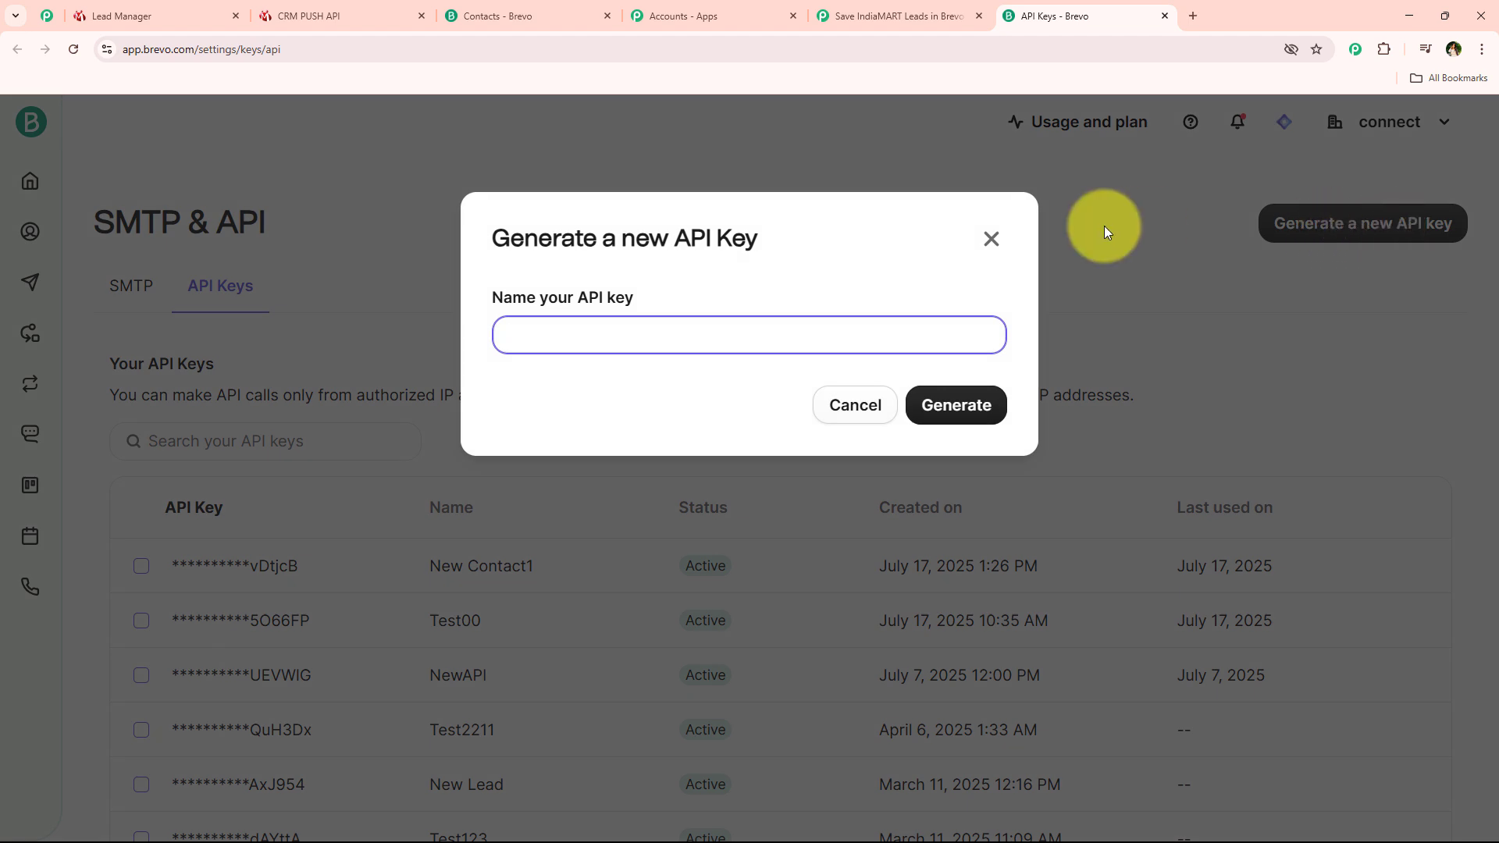
click(672, 339)
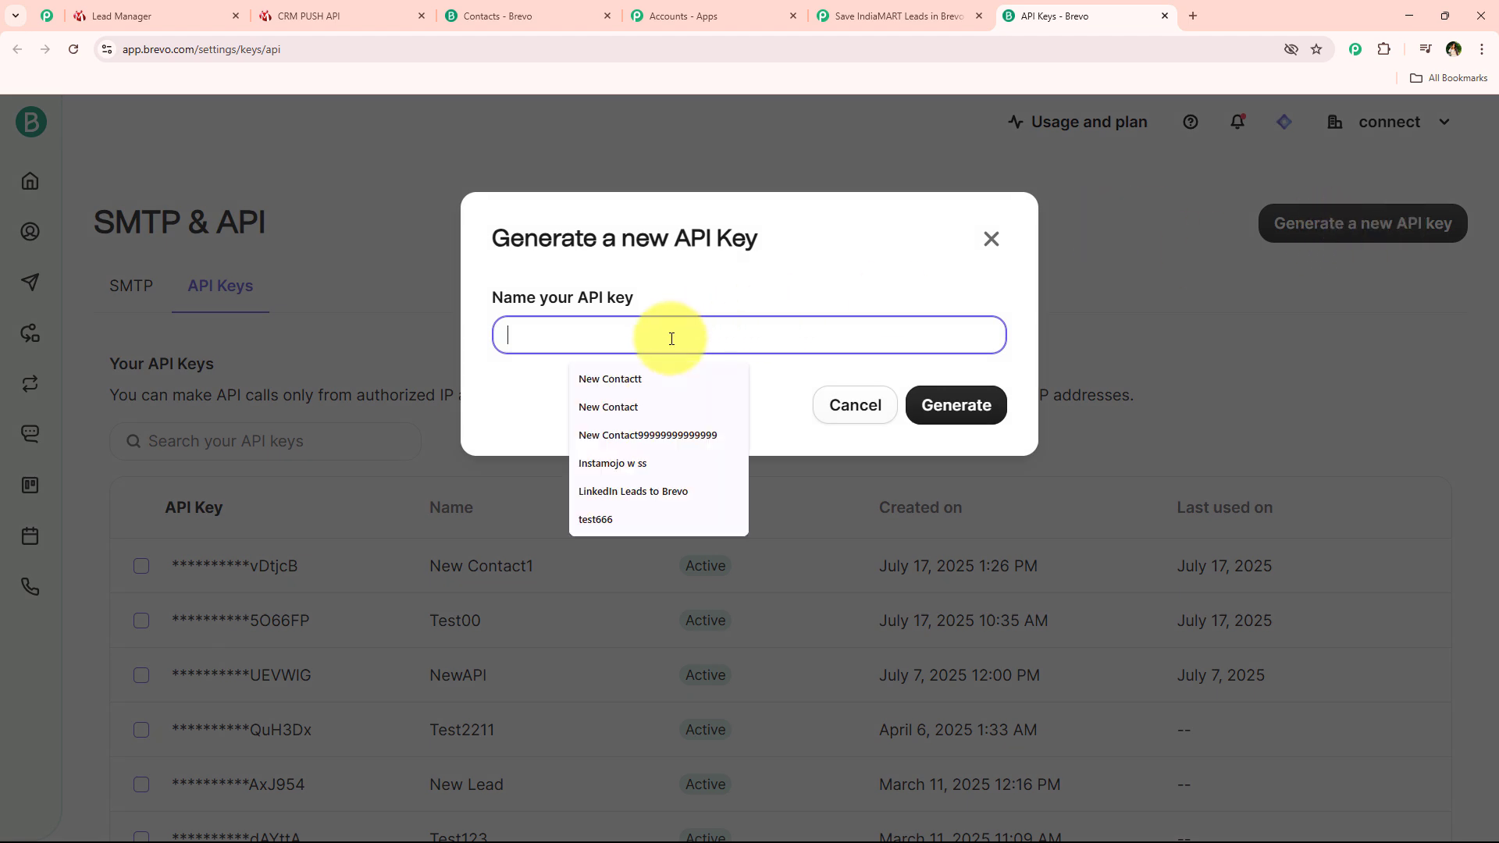
text(In)
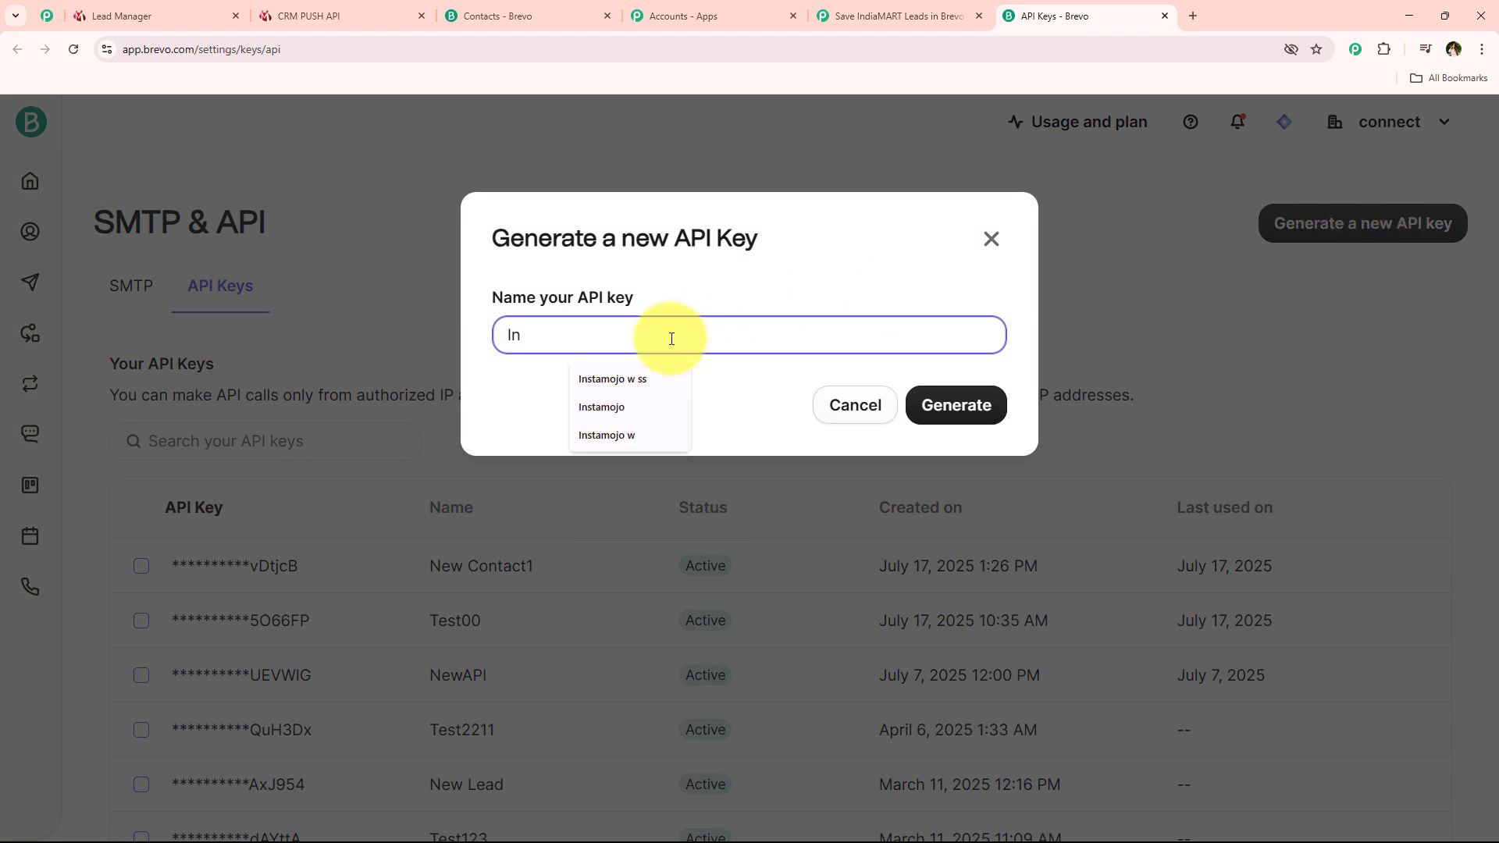
text(diaMART)
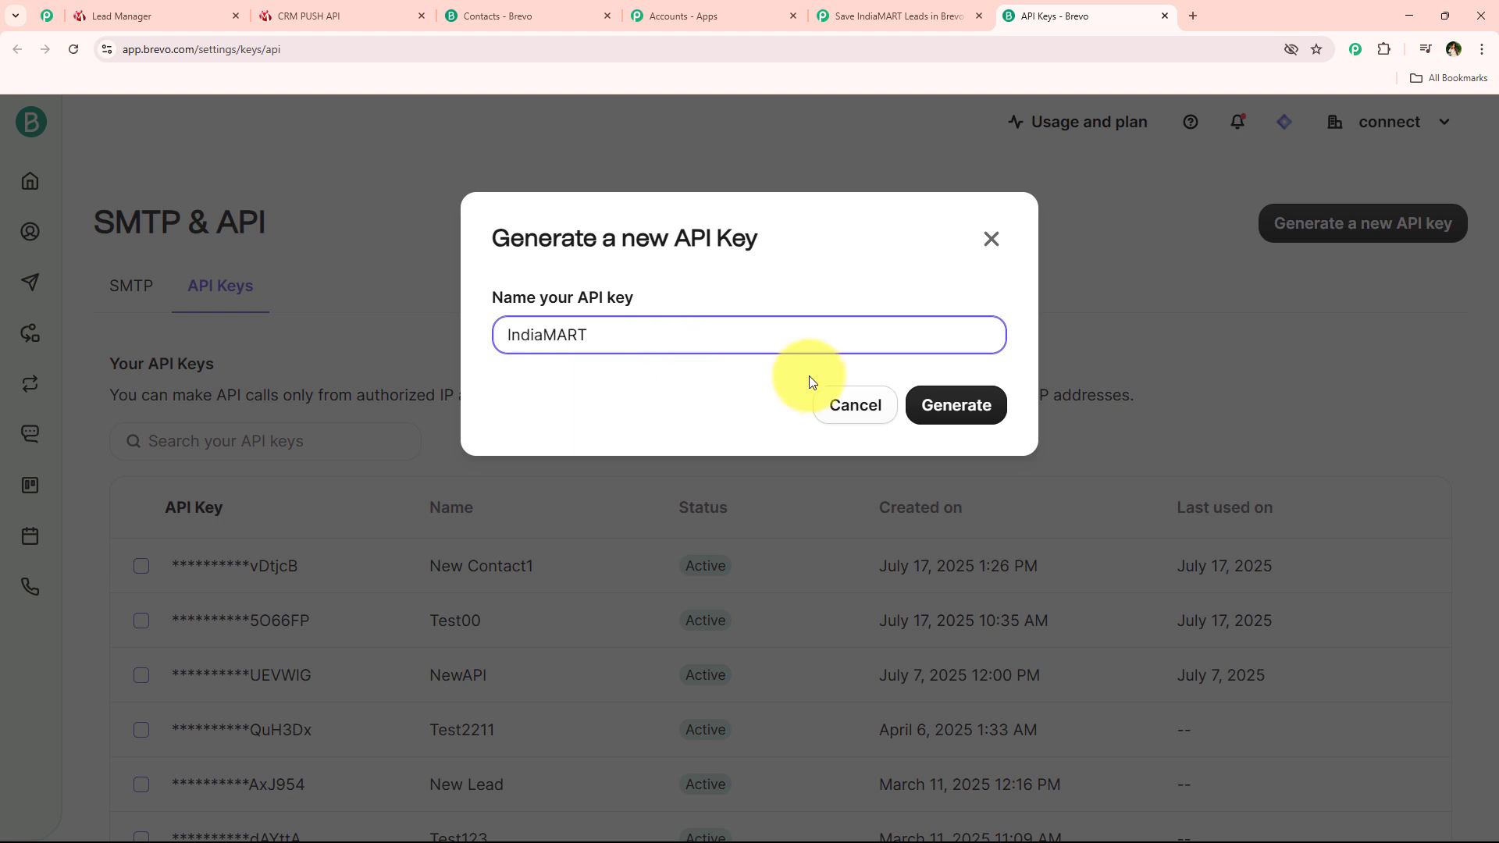
click(953, 407)
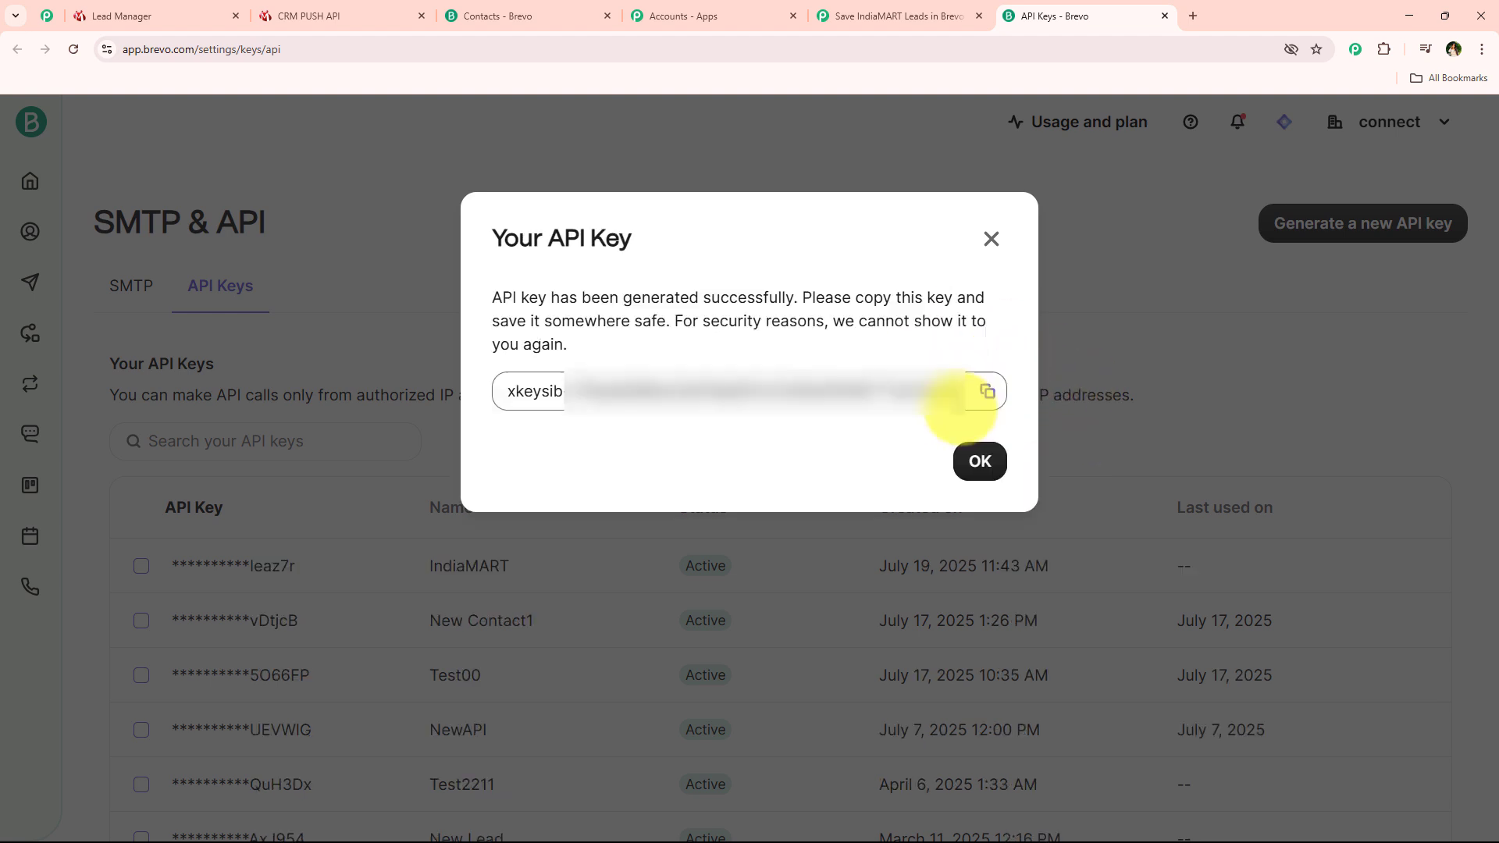
click(987, 391)
click(980, 496)
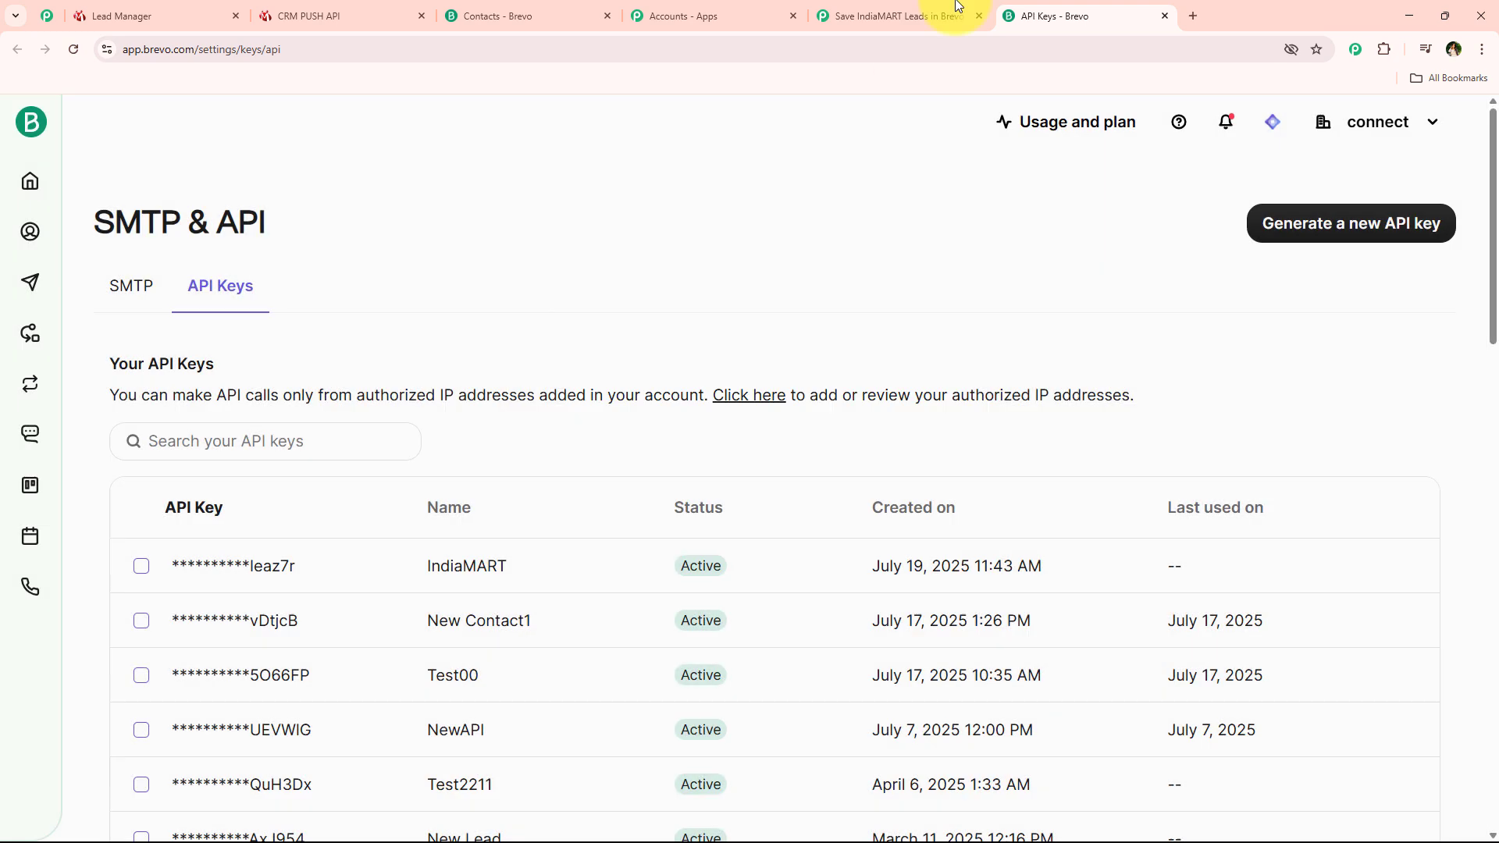
Return to the Pabbly Connect workflow, paste the API key into the new Brevo connection and save it.
click(949, 16)
right_click(898, 435)
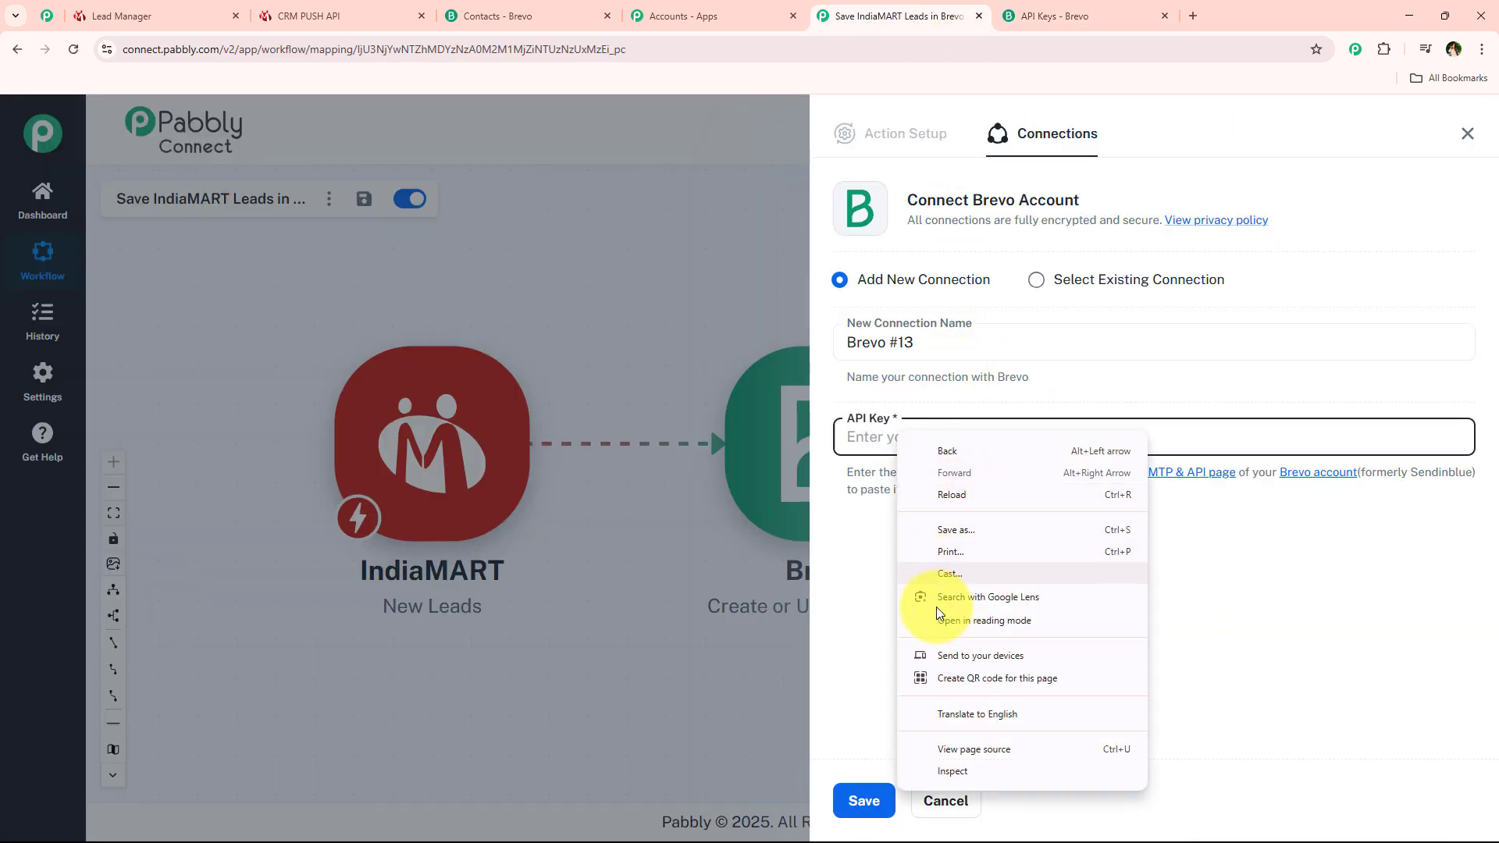
click(877, 437)
right_click(882, 437)
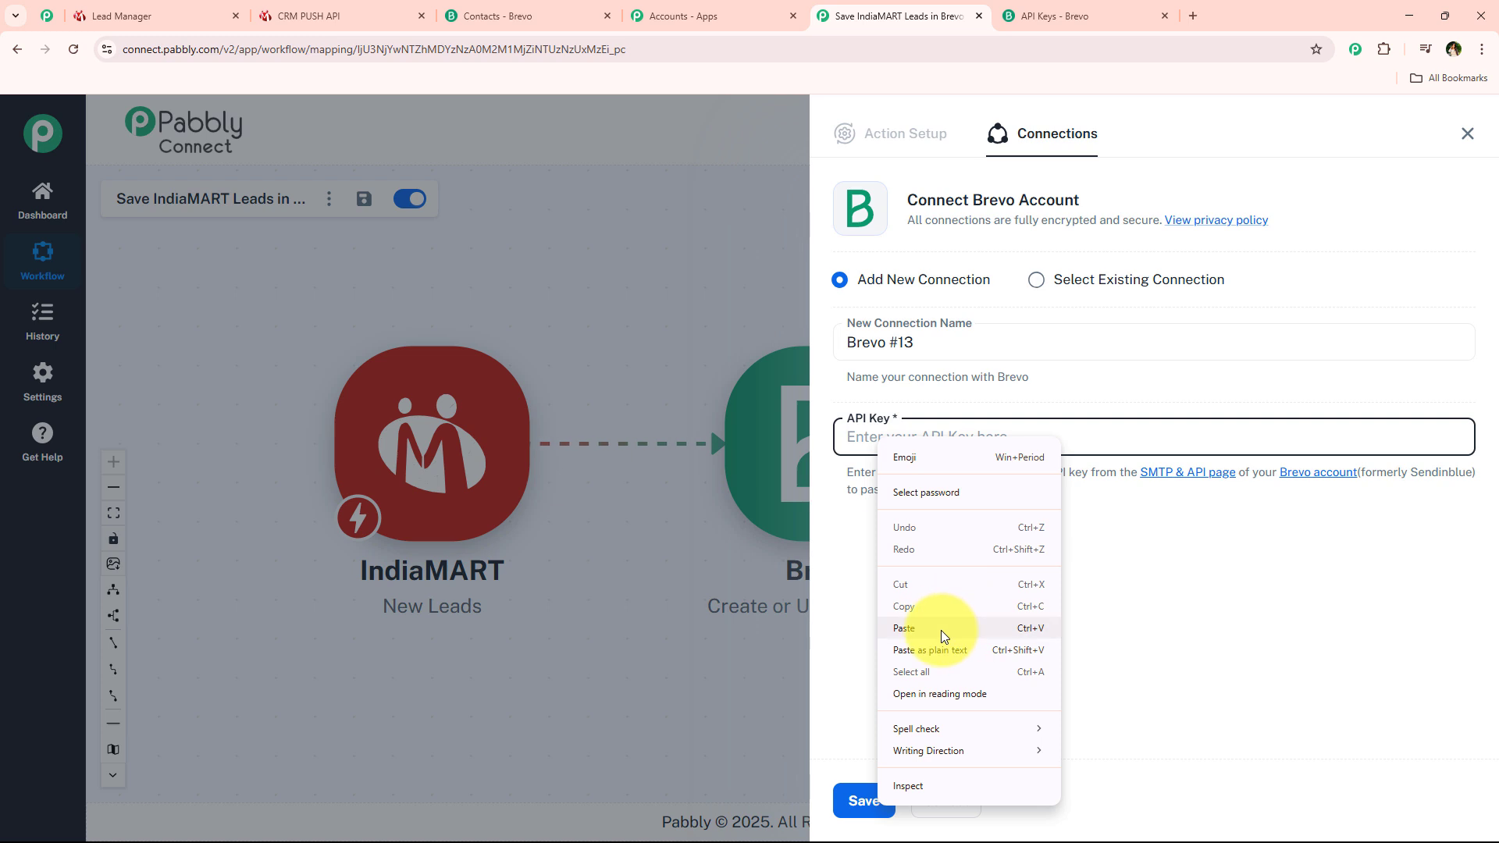
click(940, 631)
click(865, 804)
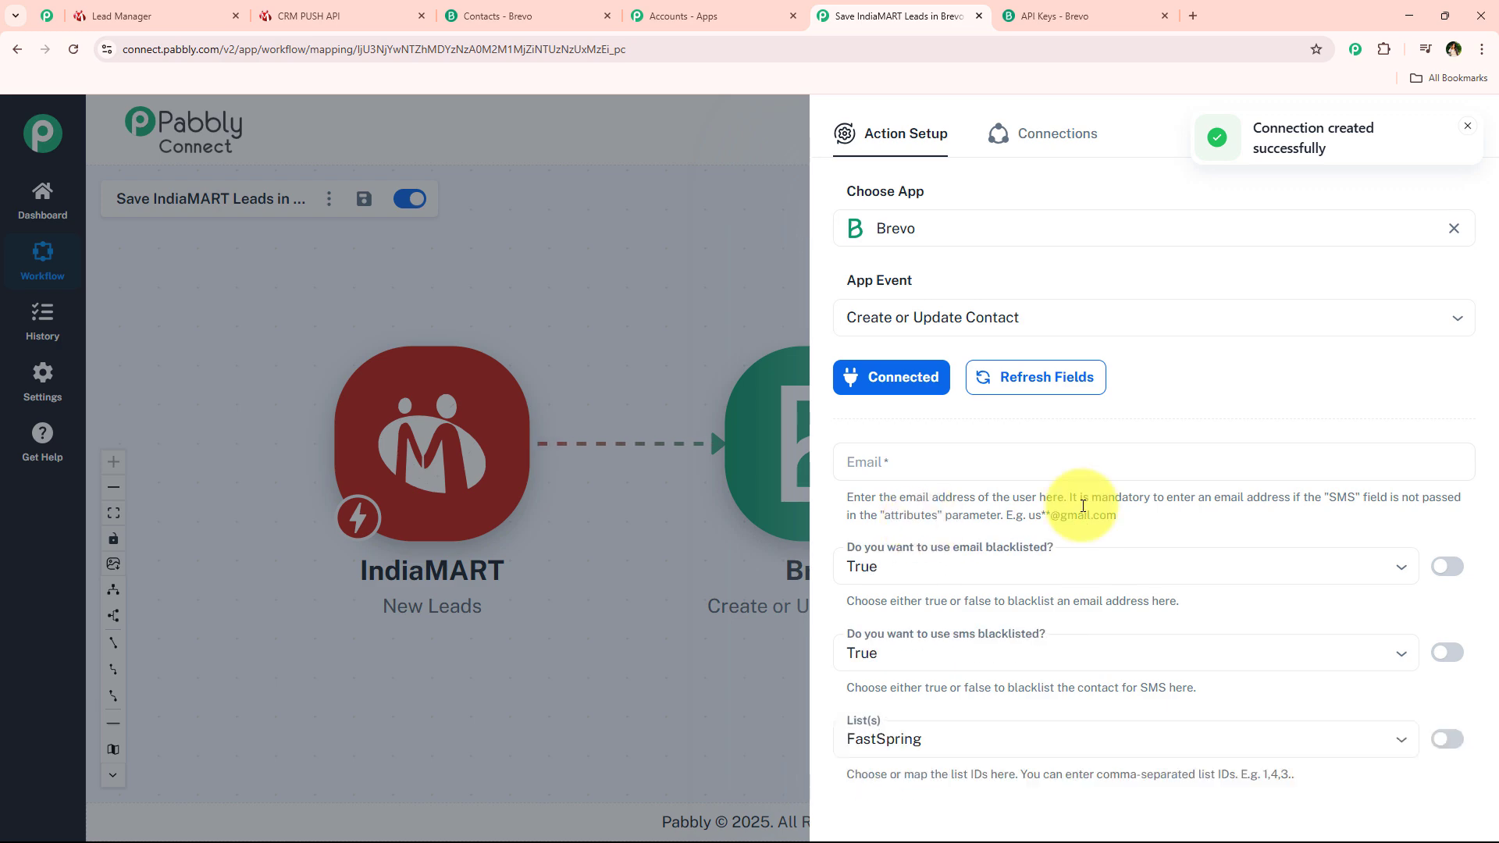
Look through the contact fields available in the Brevo Create or Update Contact action setup.
scroll(913, 547, down, 3)
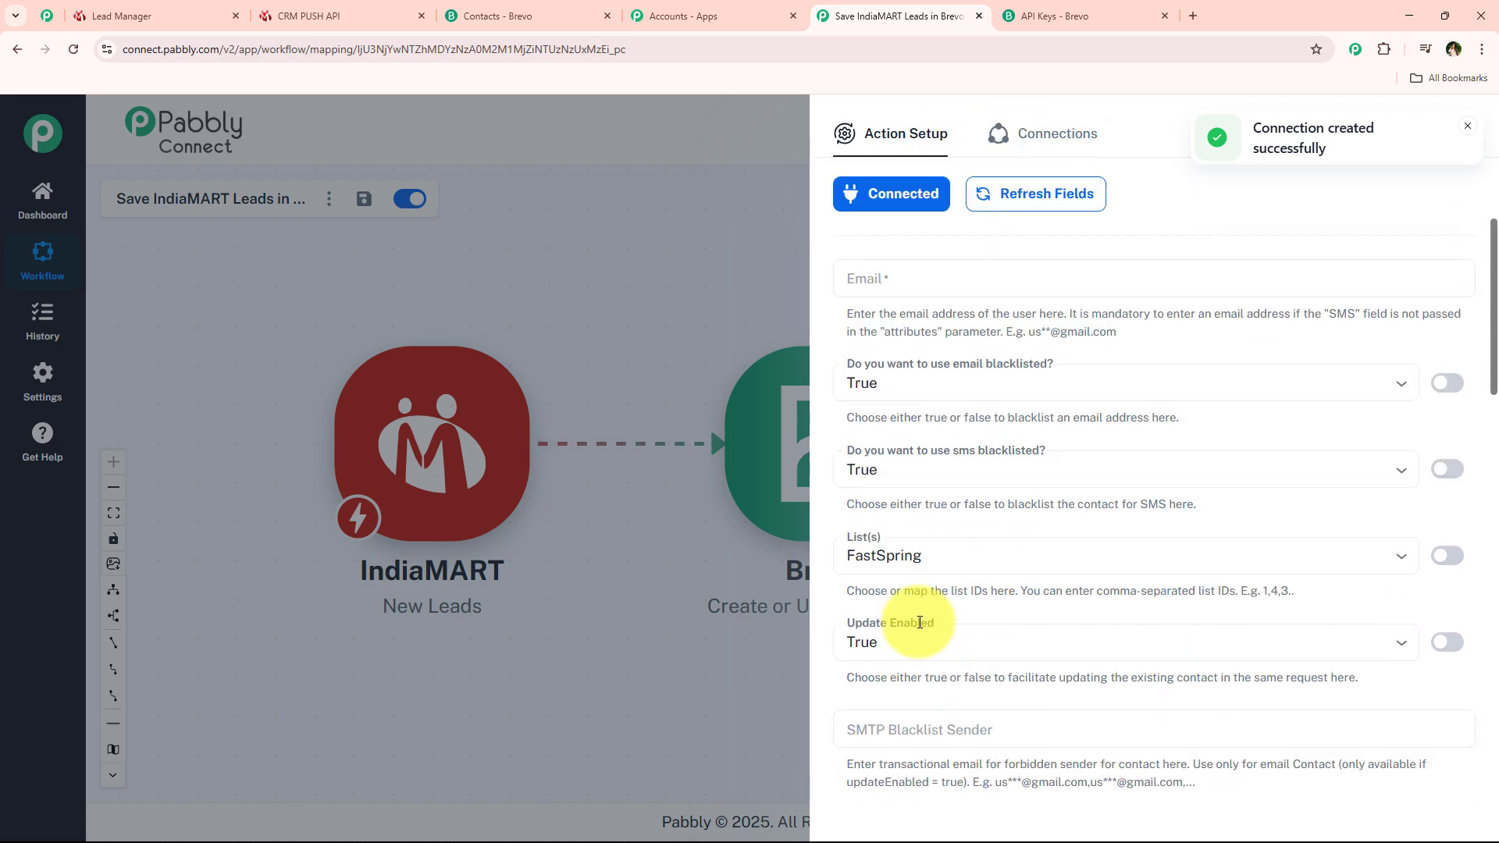
scroll(920, 622, down, 8)
scroll(919, 623, down, 4)
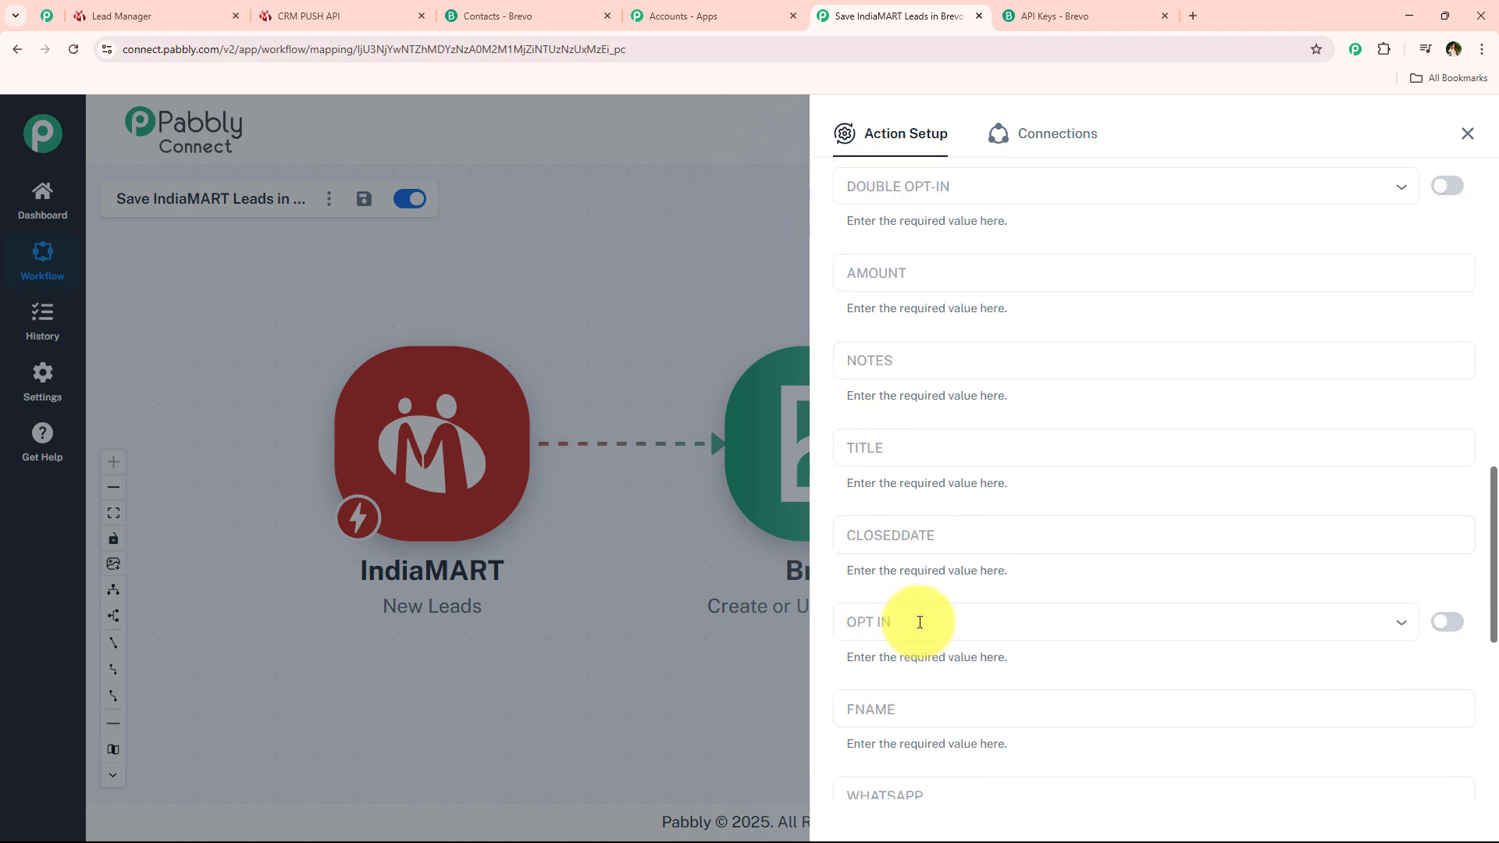
scroll(920, 623, up, 8)
scroll(920, 622, up, 5)
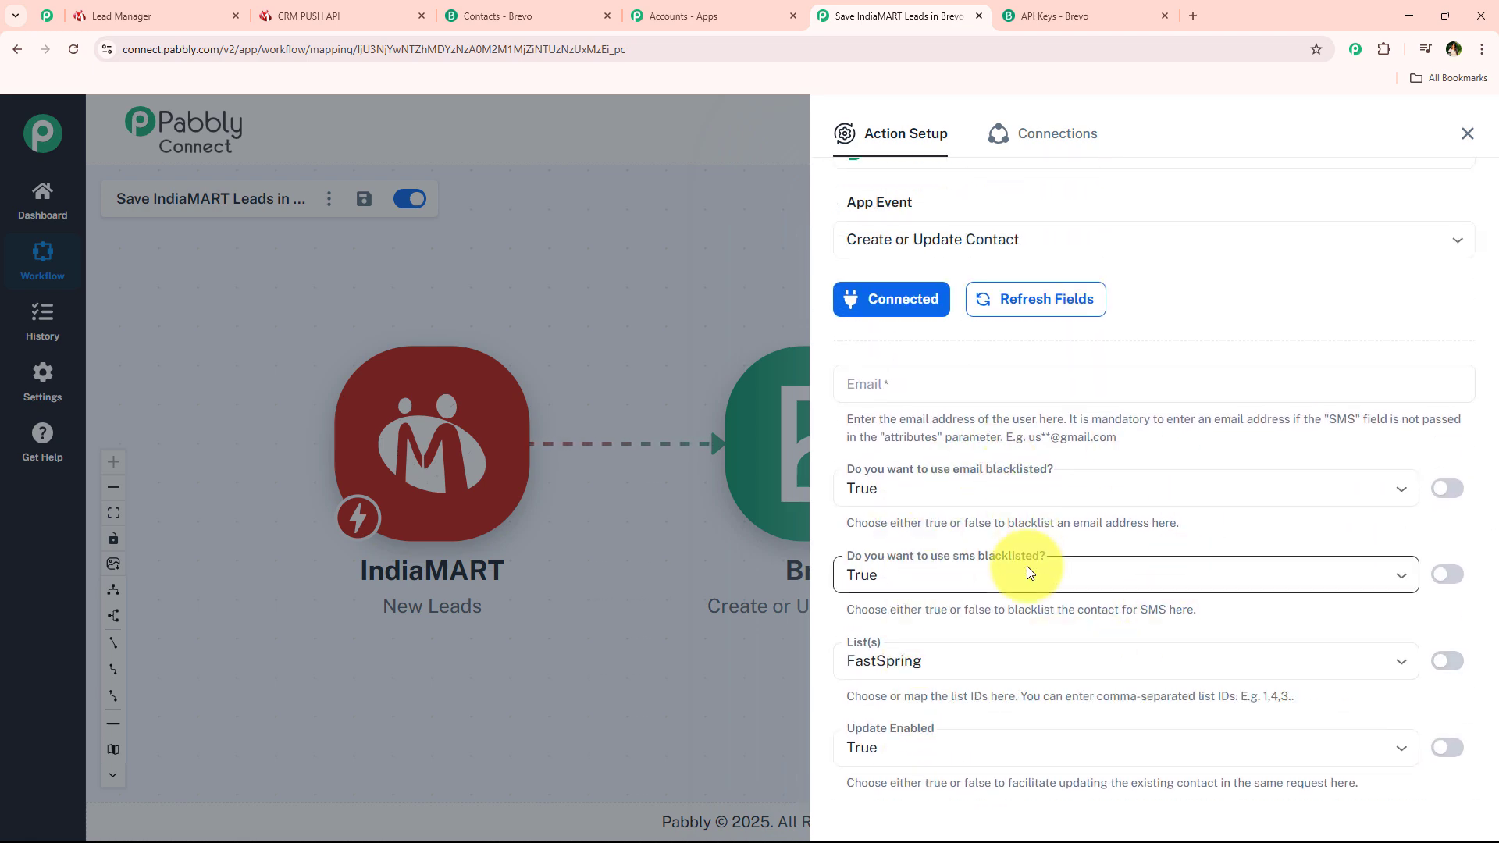
scroll(1027, 565, up, 1)
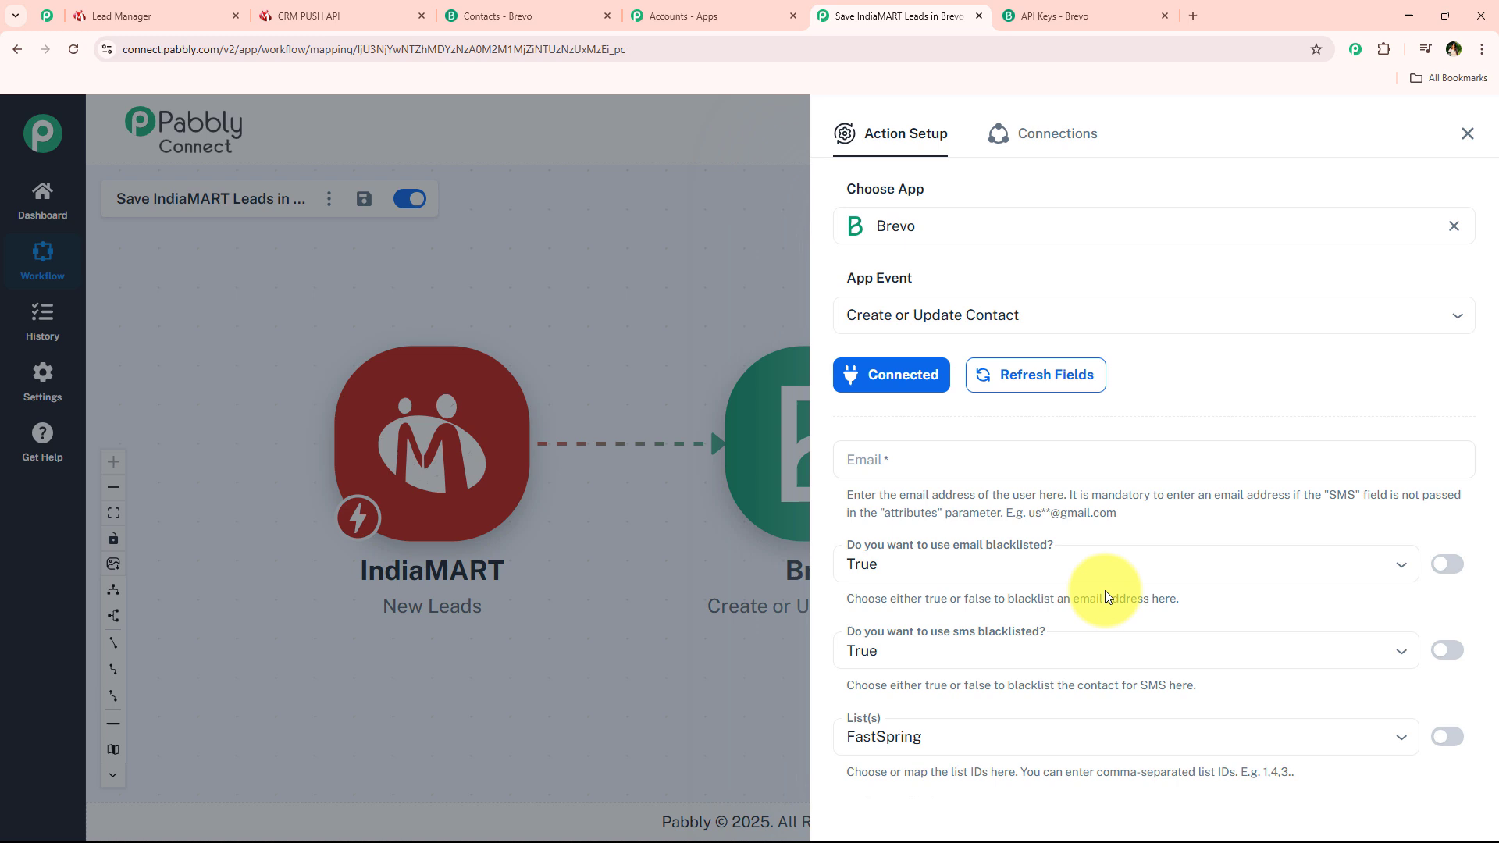
Map the contact's Email field to RESPONSE SENDER_EMAIL from the IndiaMART New Leads data.
click(1093, 459)
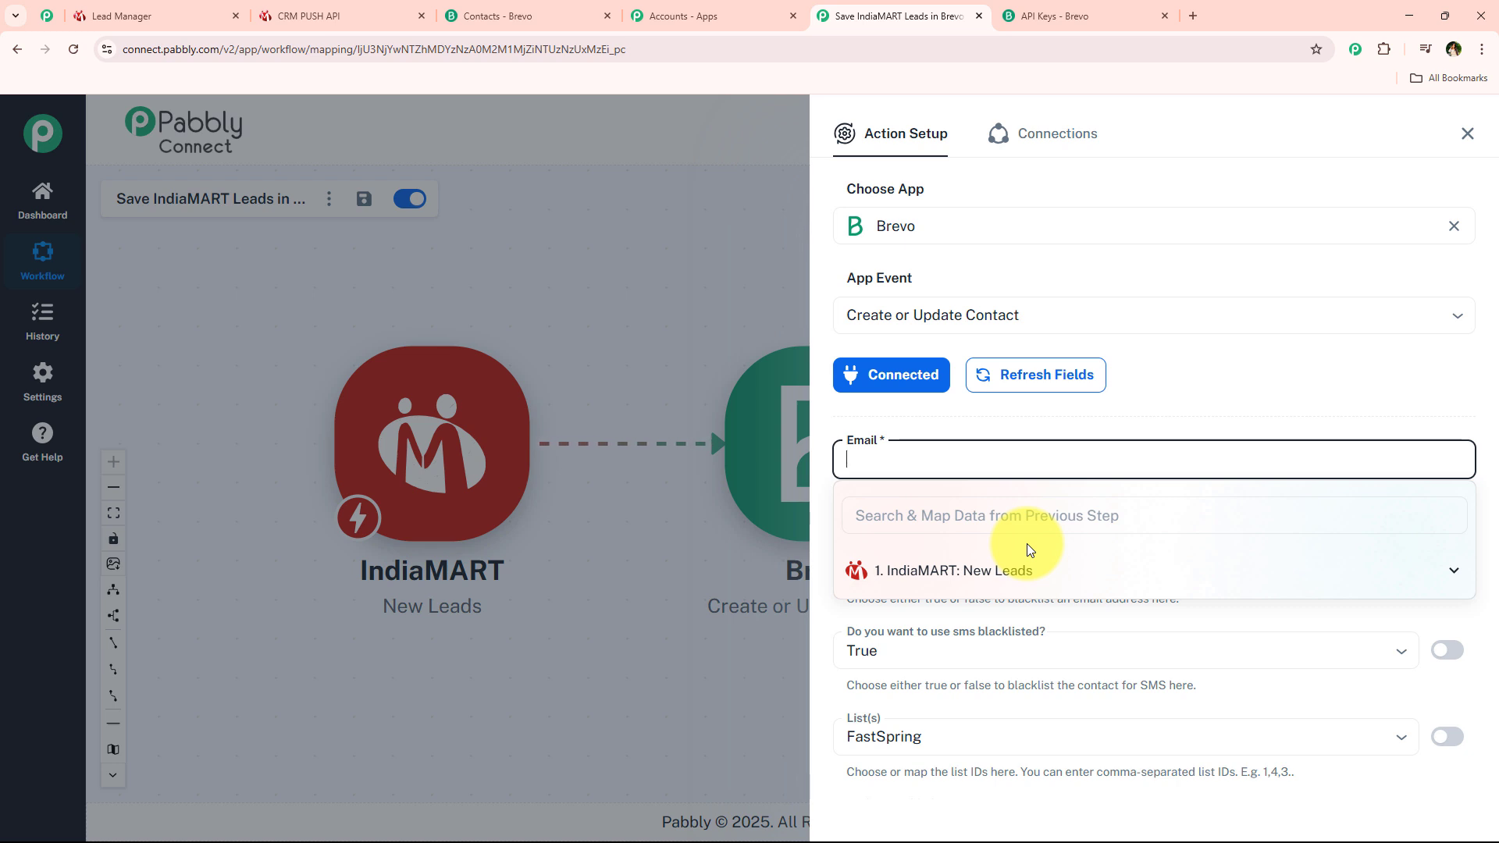
click(961, 582)
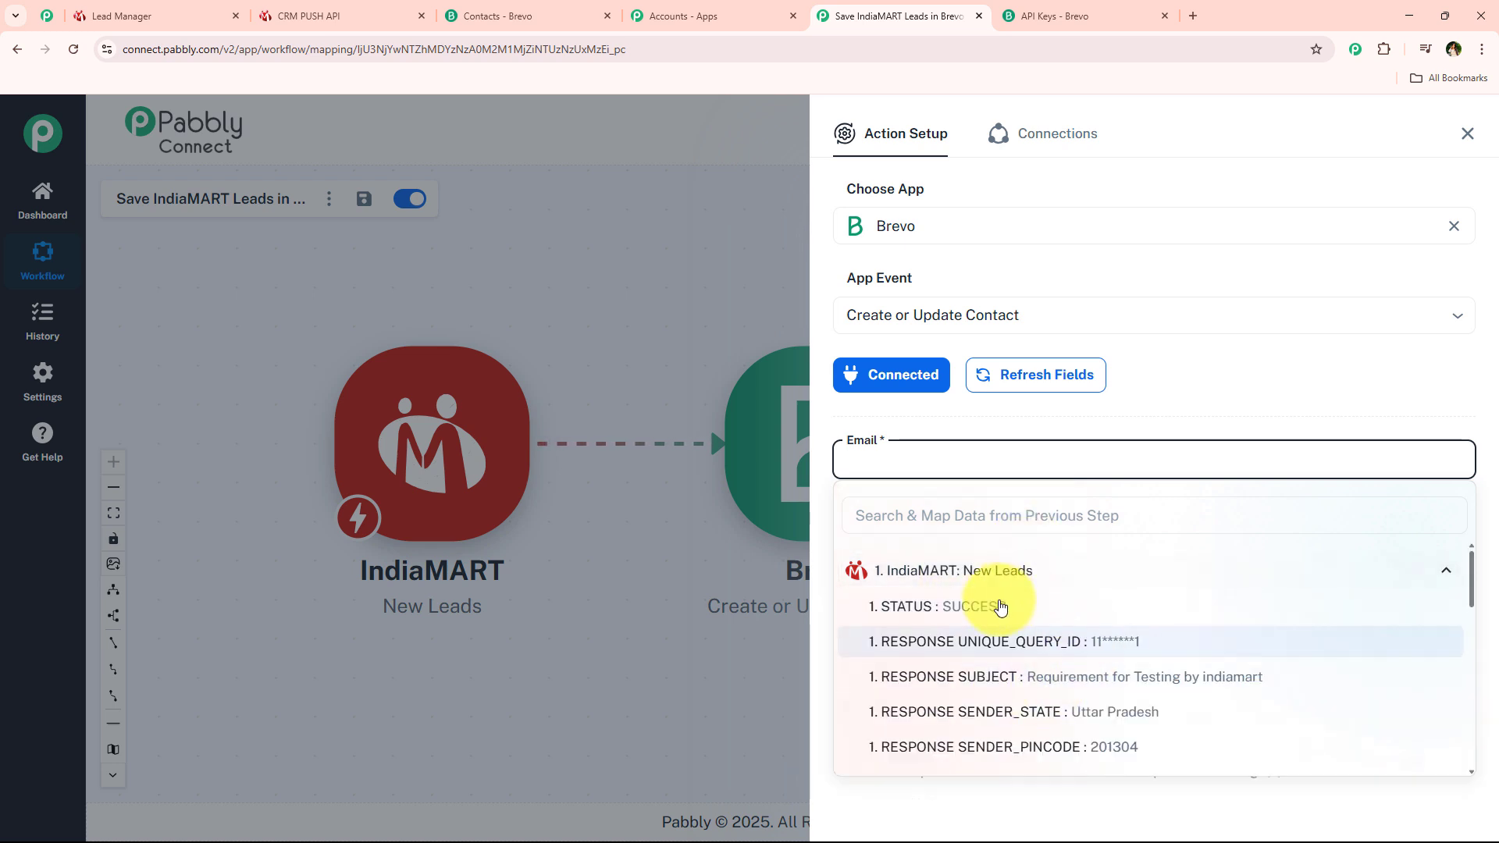
click(1006, 571)
click(961, 524)
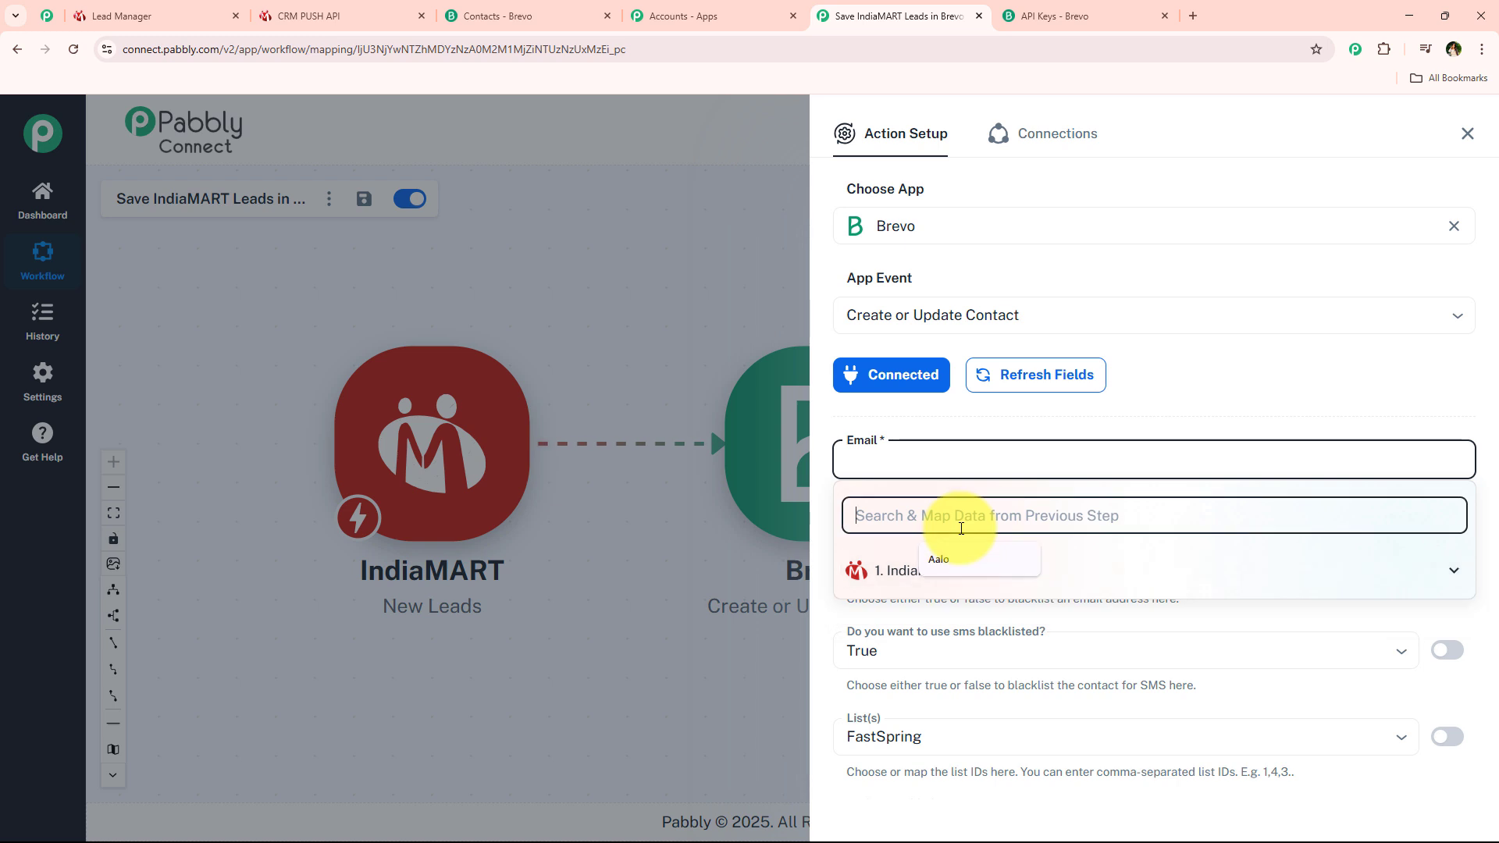
text(@)
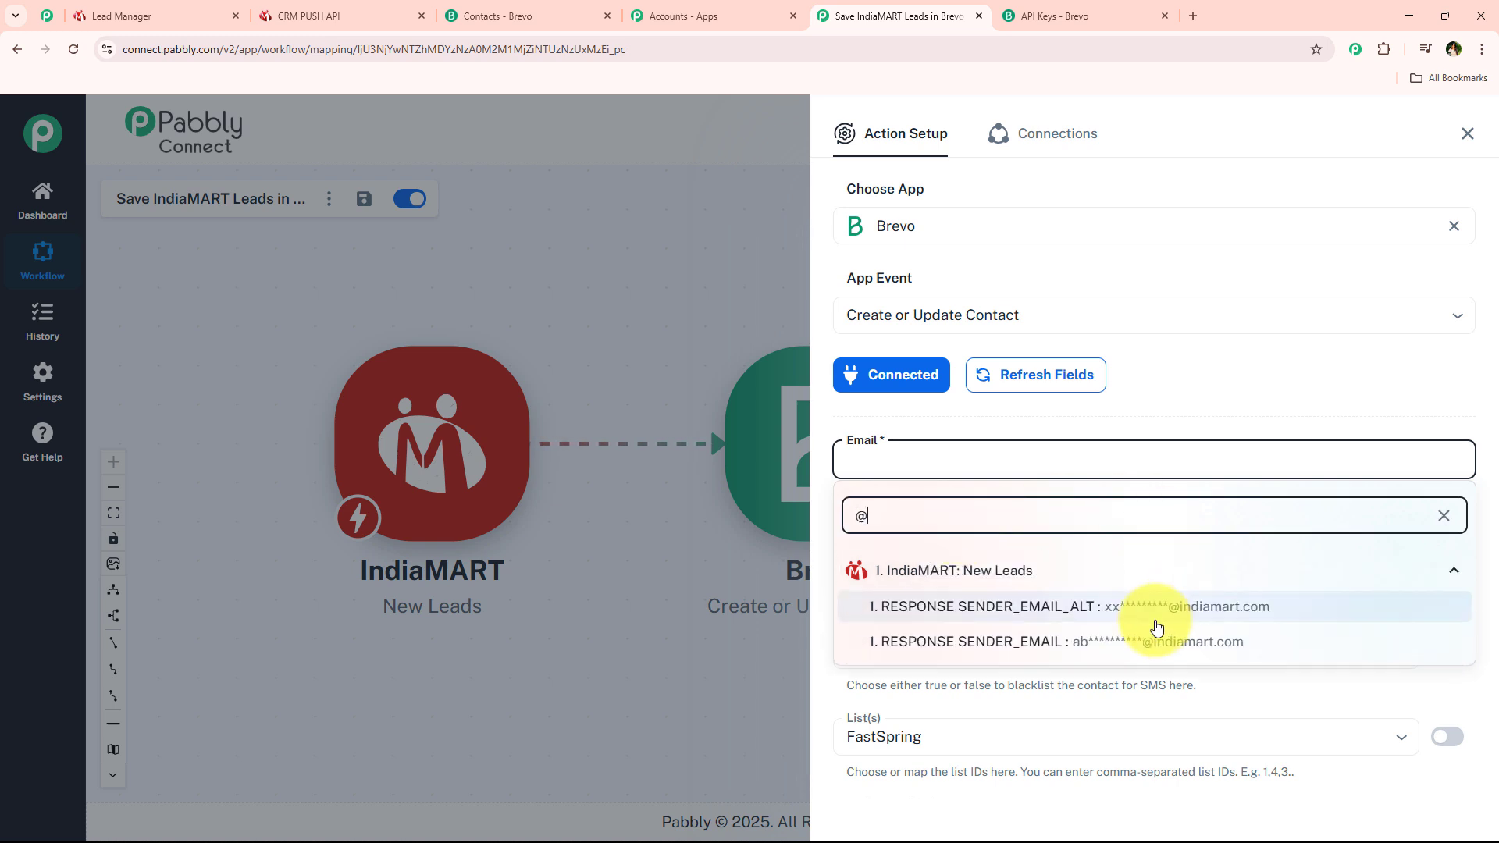
click(1129, 640)
click(998, 424)
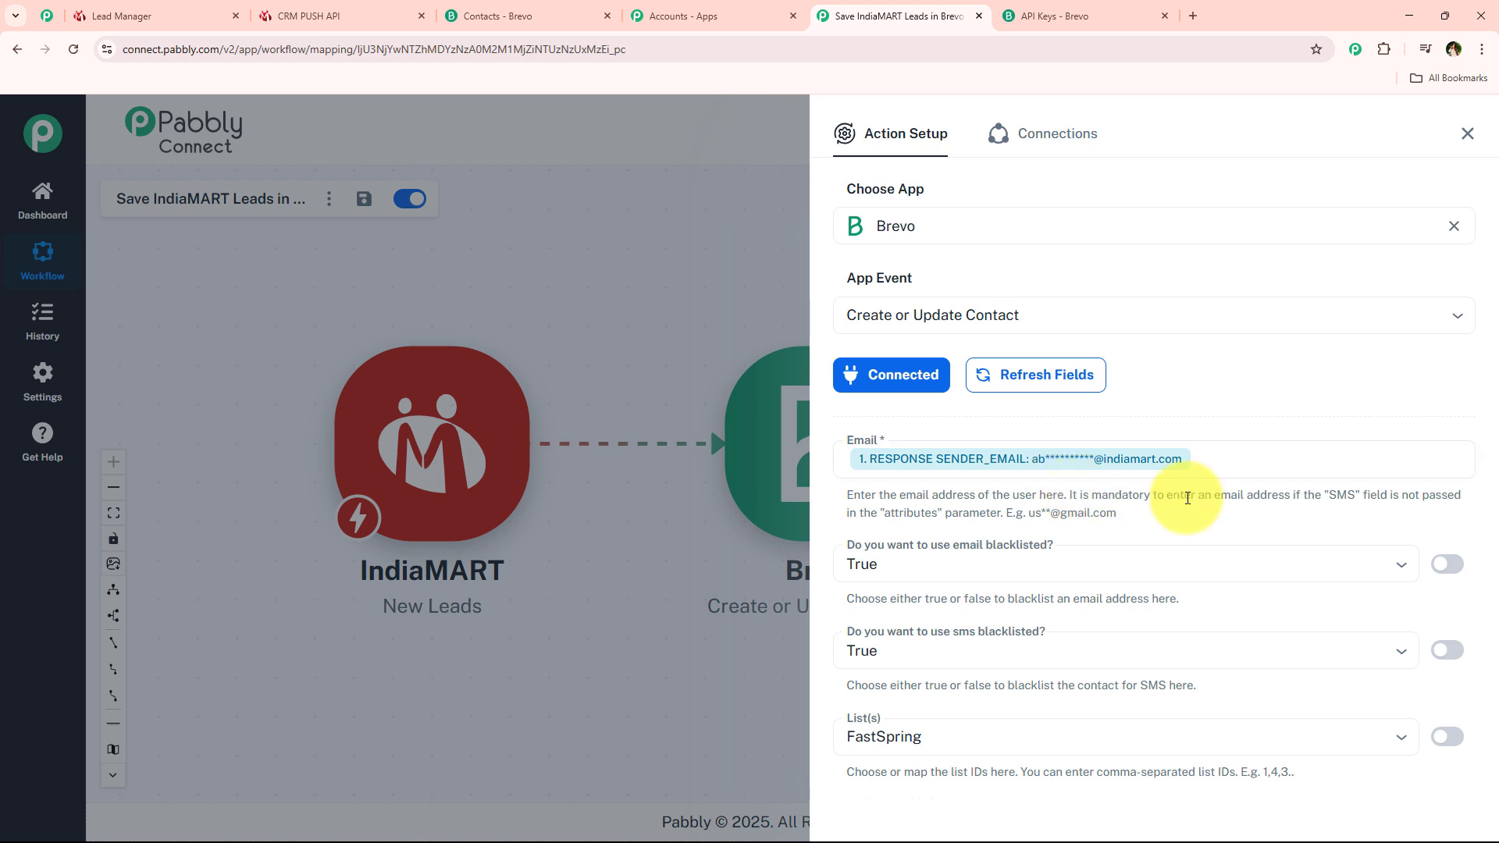
Choose True for both the email blacklisted and SMS blacklisted options of the Brevo contact.
scroll(1104, 492, down, 5)
scroll(1101, 485, up, 2)
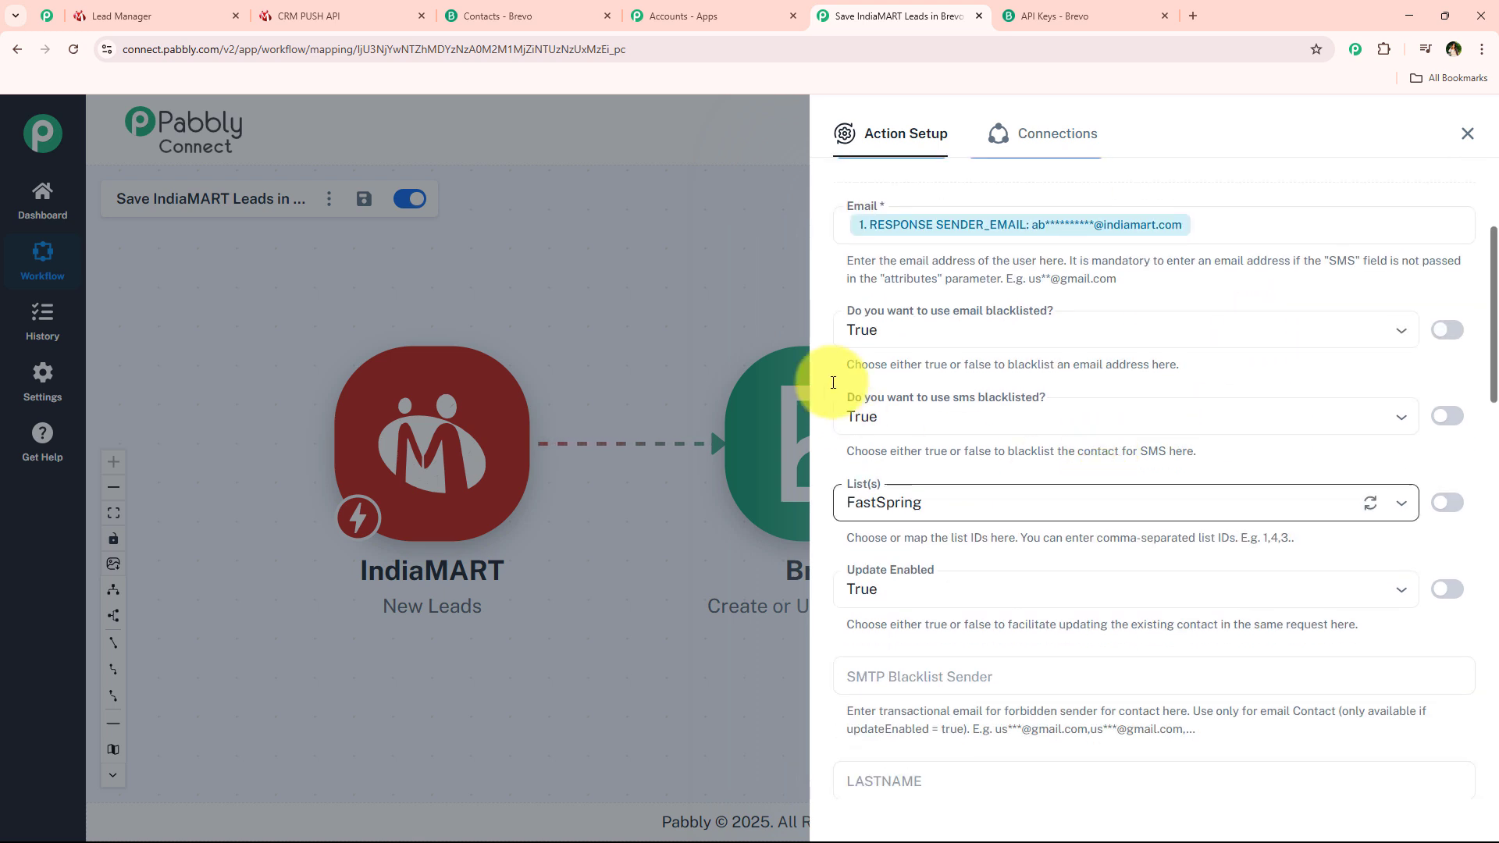
click(1023, 328)
click(942, 375)
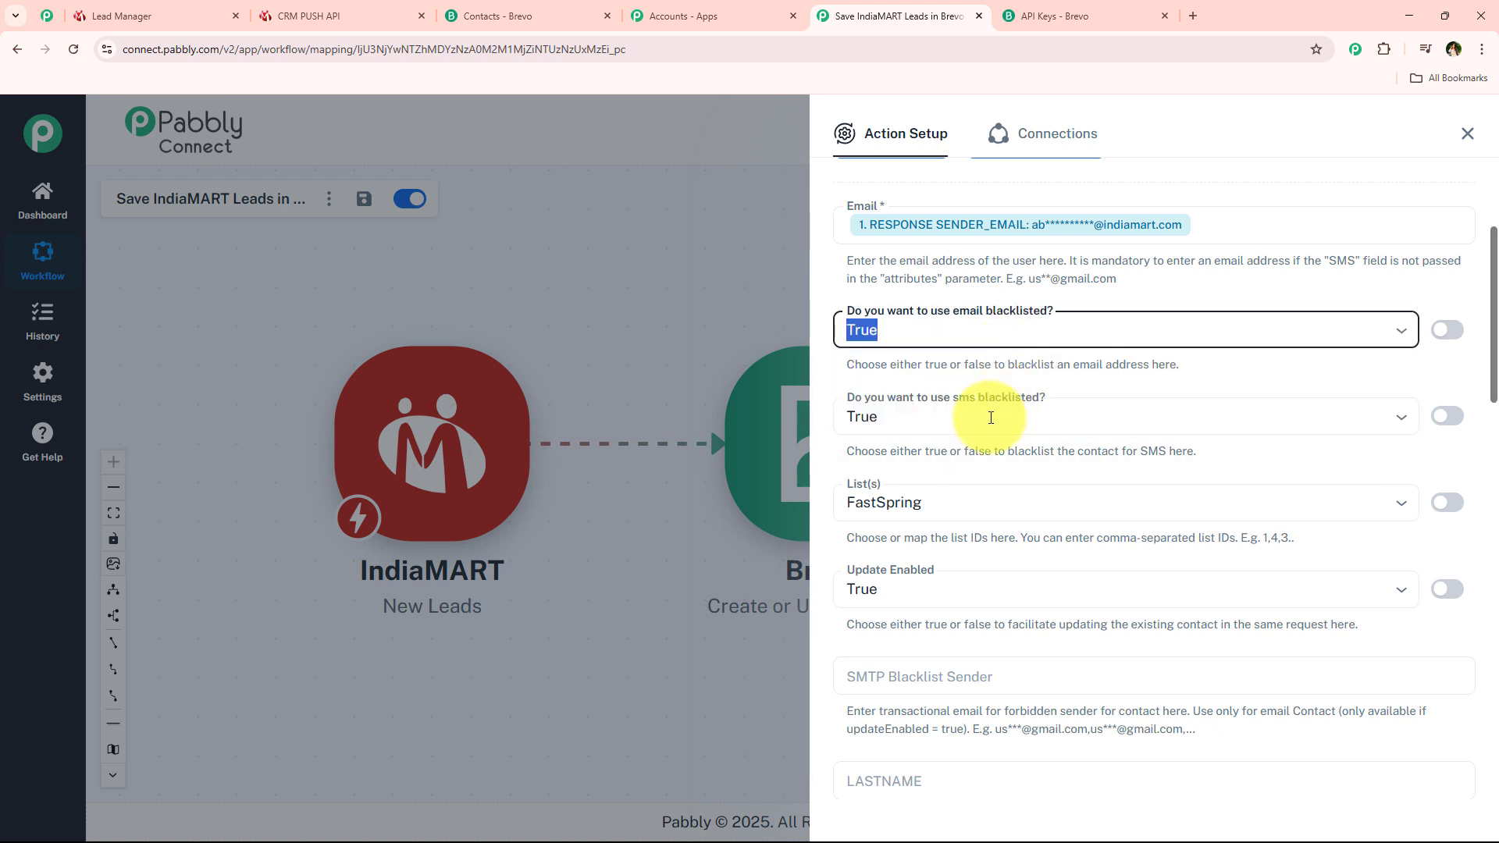
scroll(922, 375, down, 1)
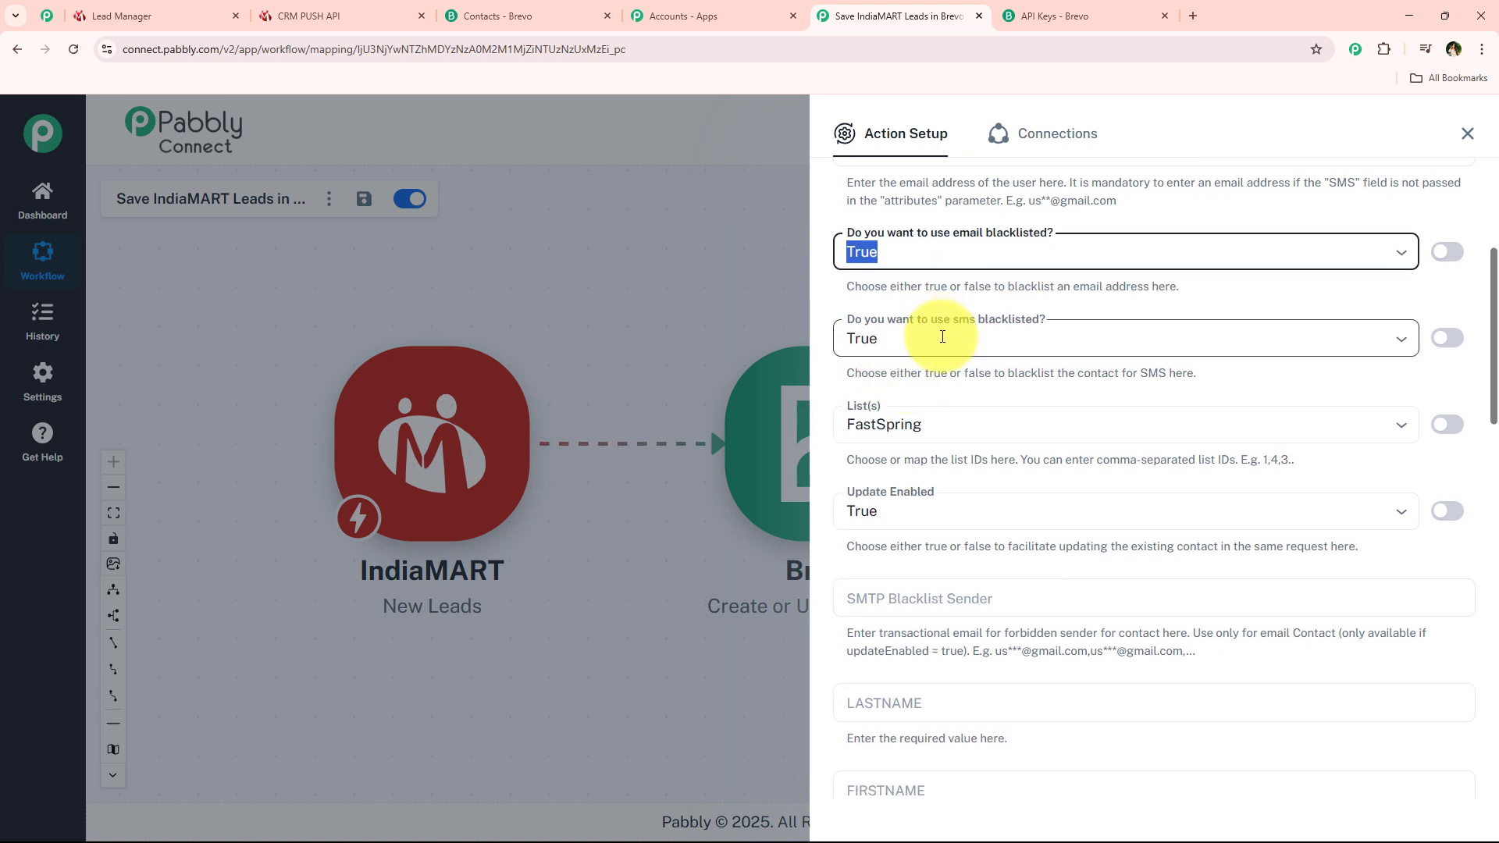
click(1085, 338)
click(1070, 379)
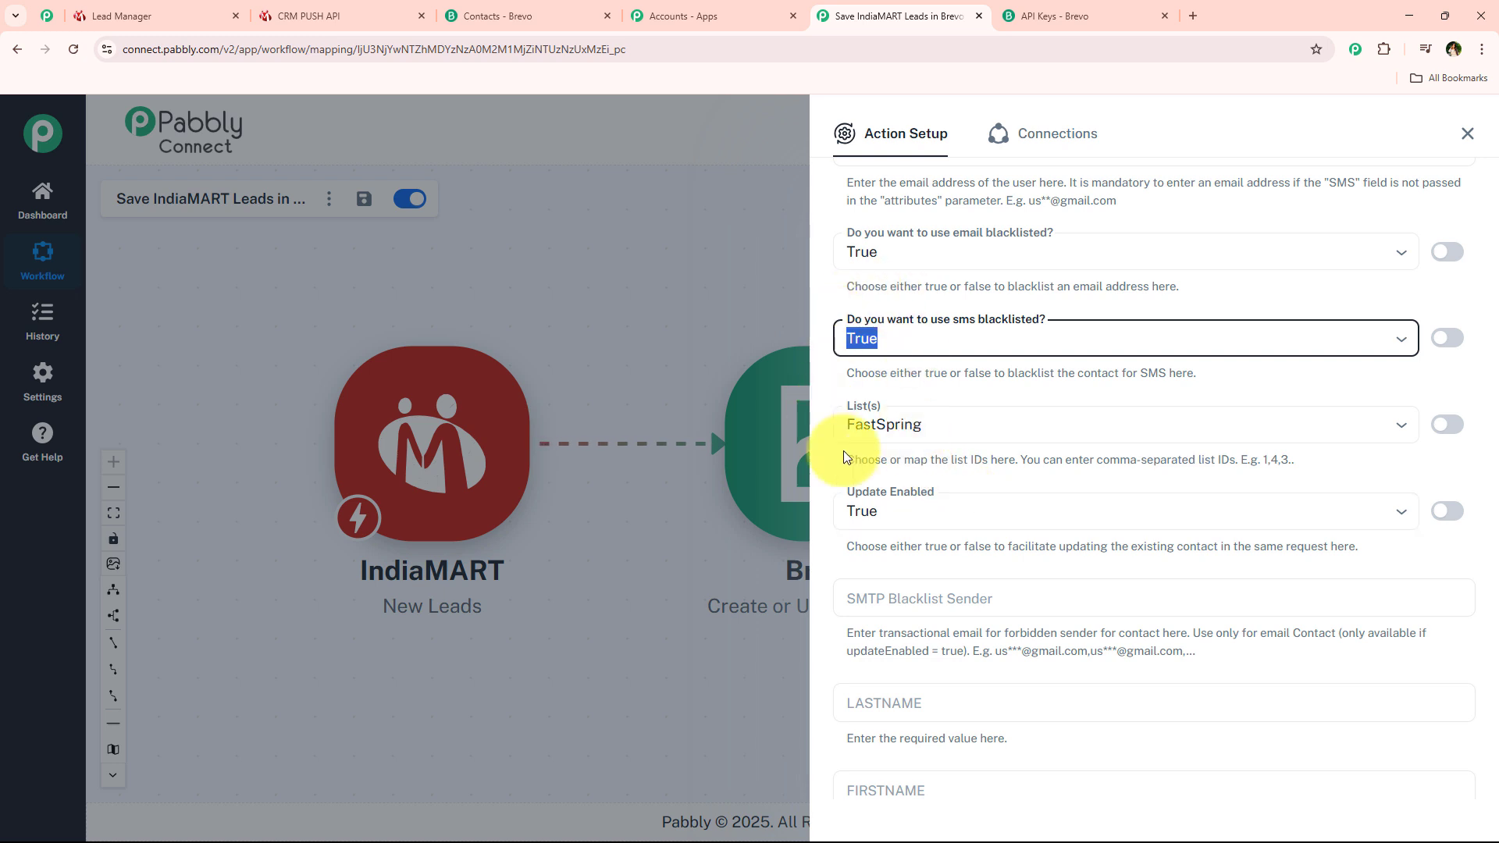
Choose IndiaMart Leads as the contact's list and select True for Update Enabled.
click(922, 424)
scroll(1064, 604, down, 2)
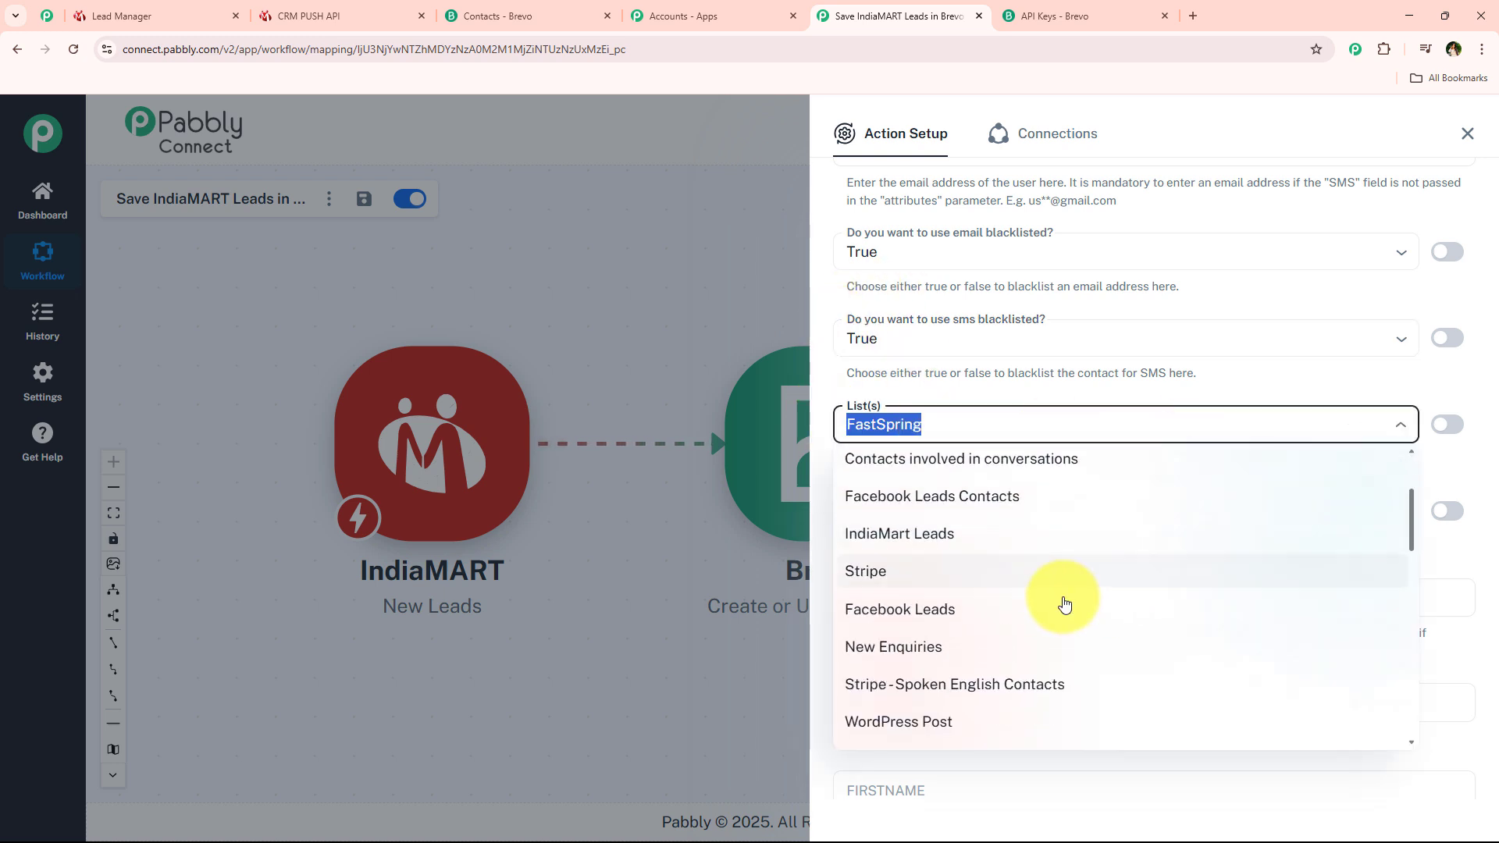
click(976, 535)
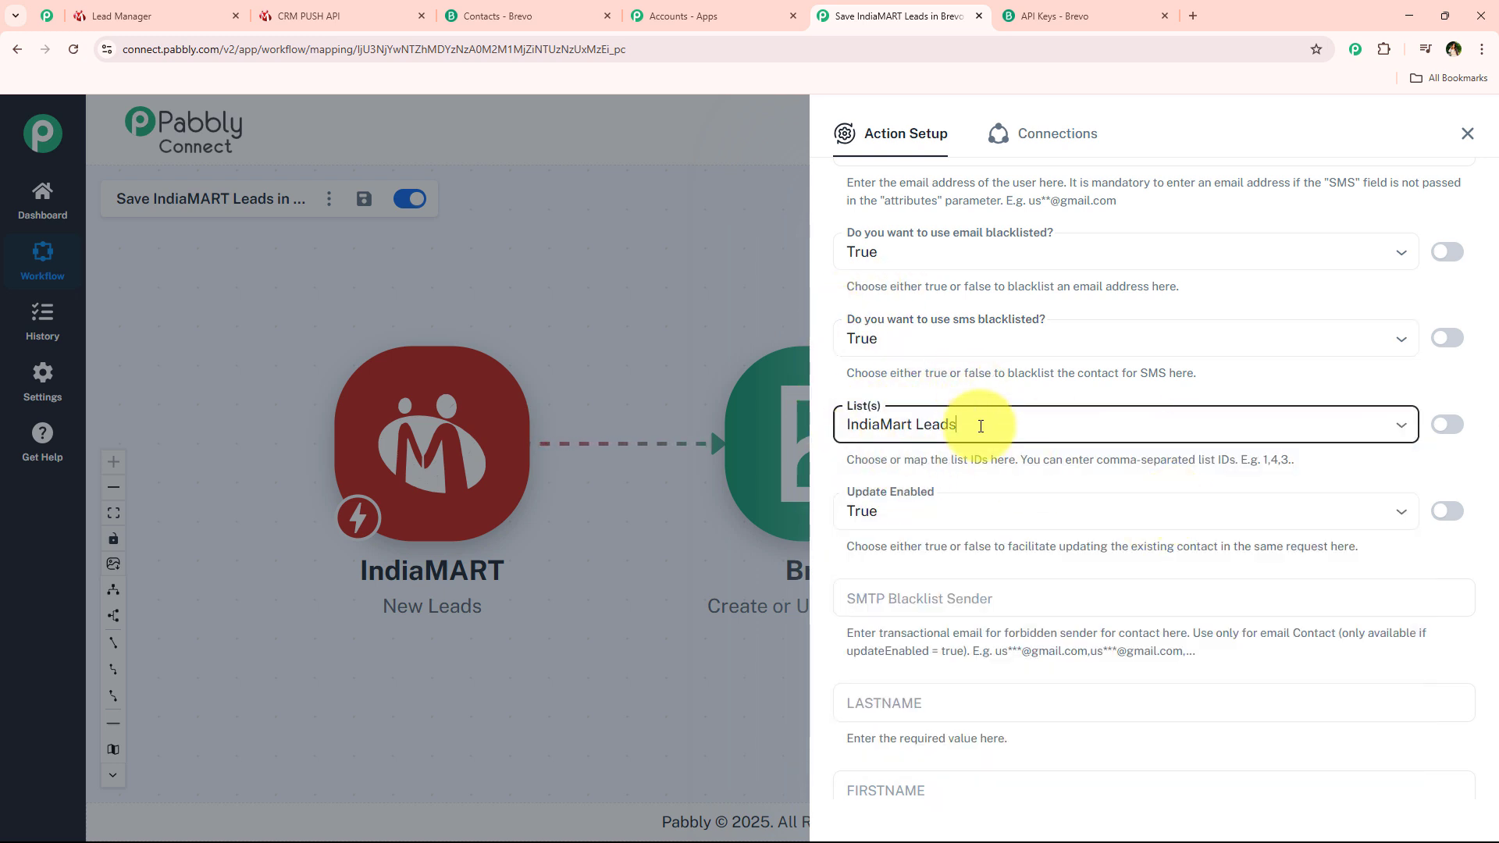
scroll(930, 540, down, 4)
click(895, 267)
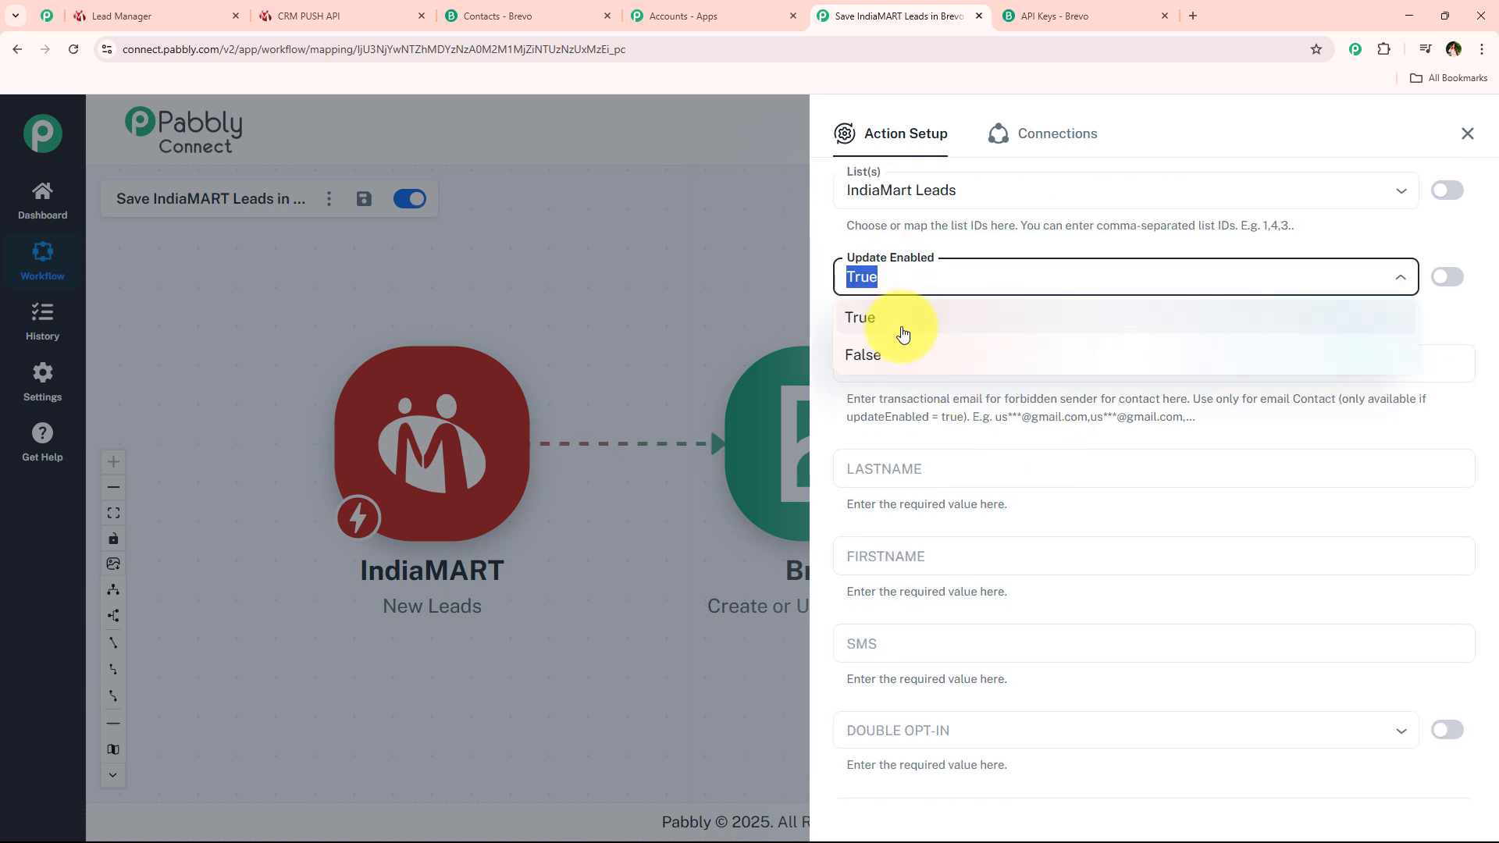
click(902, 318)
Map the FIRSTNAME field to RESPONSE SENDER_NAME from the IndiaMART lead, leaving LASTNAME empty.
scroll(997, 335, down, 1)
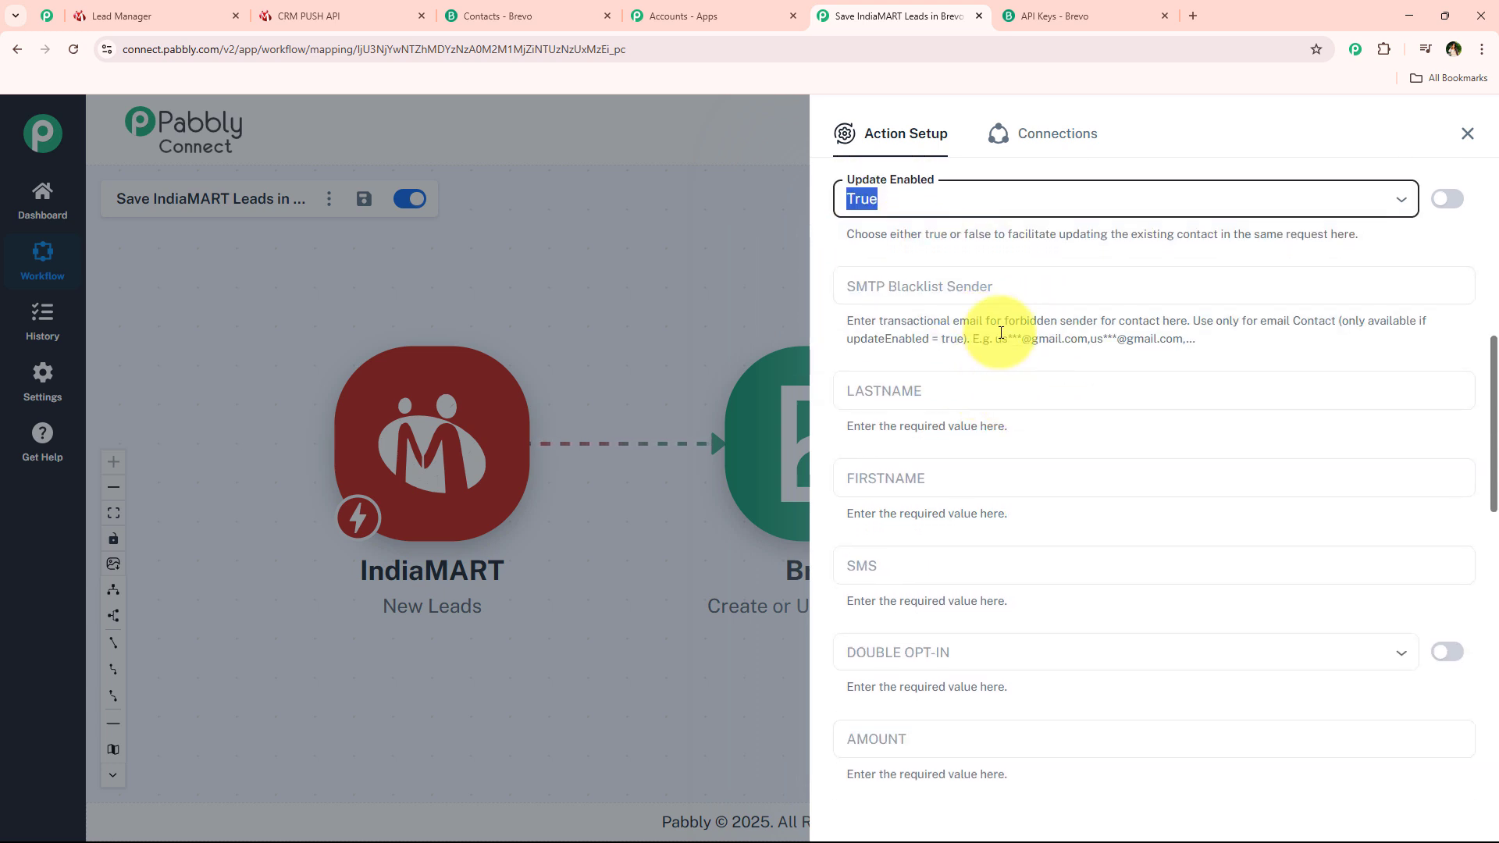
scroll(1023, 507, down, 2)
scroll(965, 513, up, 2)
scroll(966, 513, down, 1)
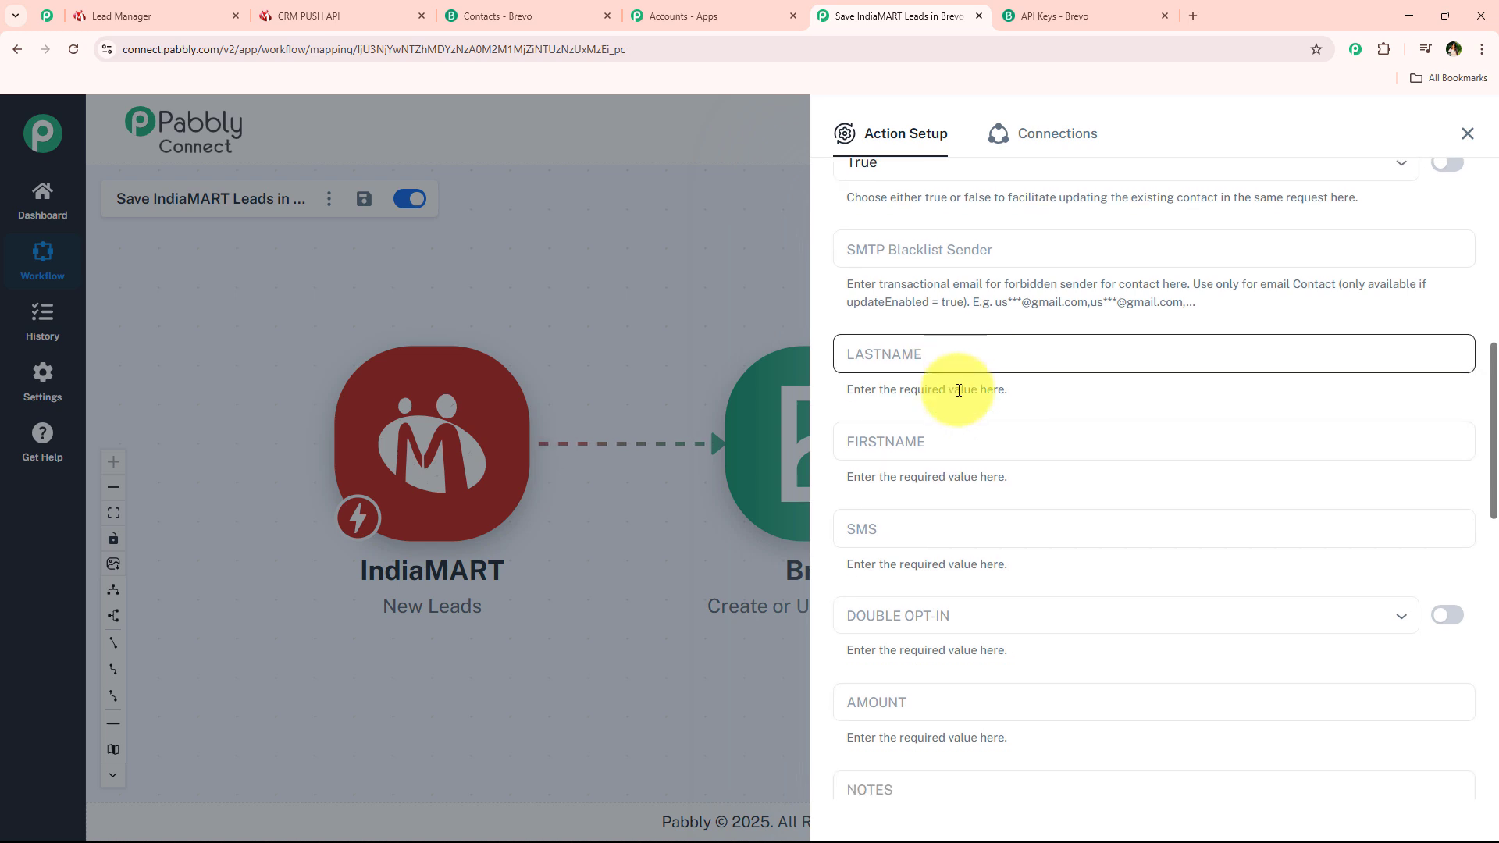
click(947, 317)
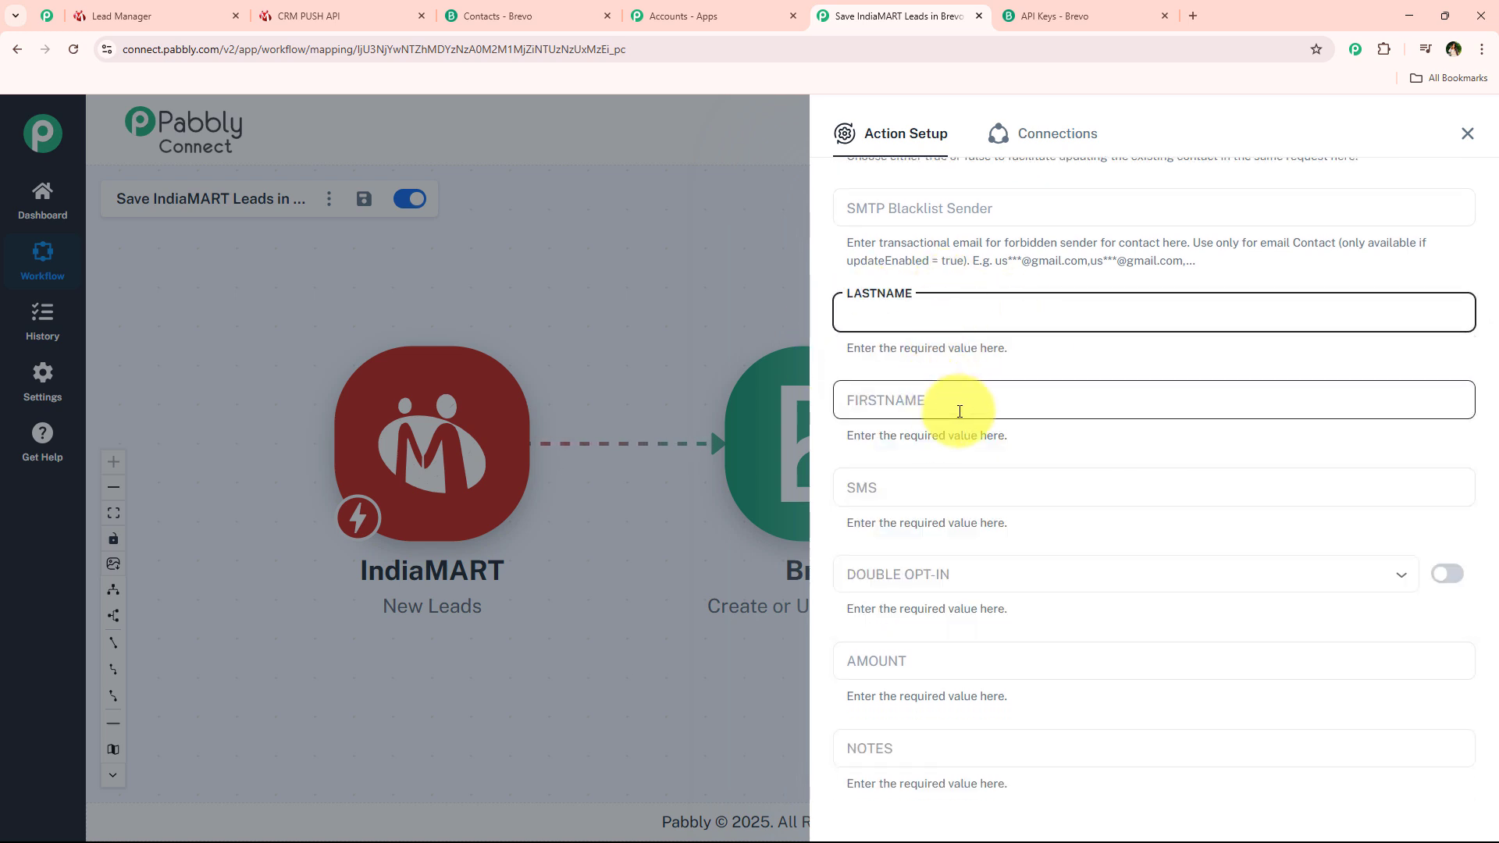
click(957, 407)
text(n)
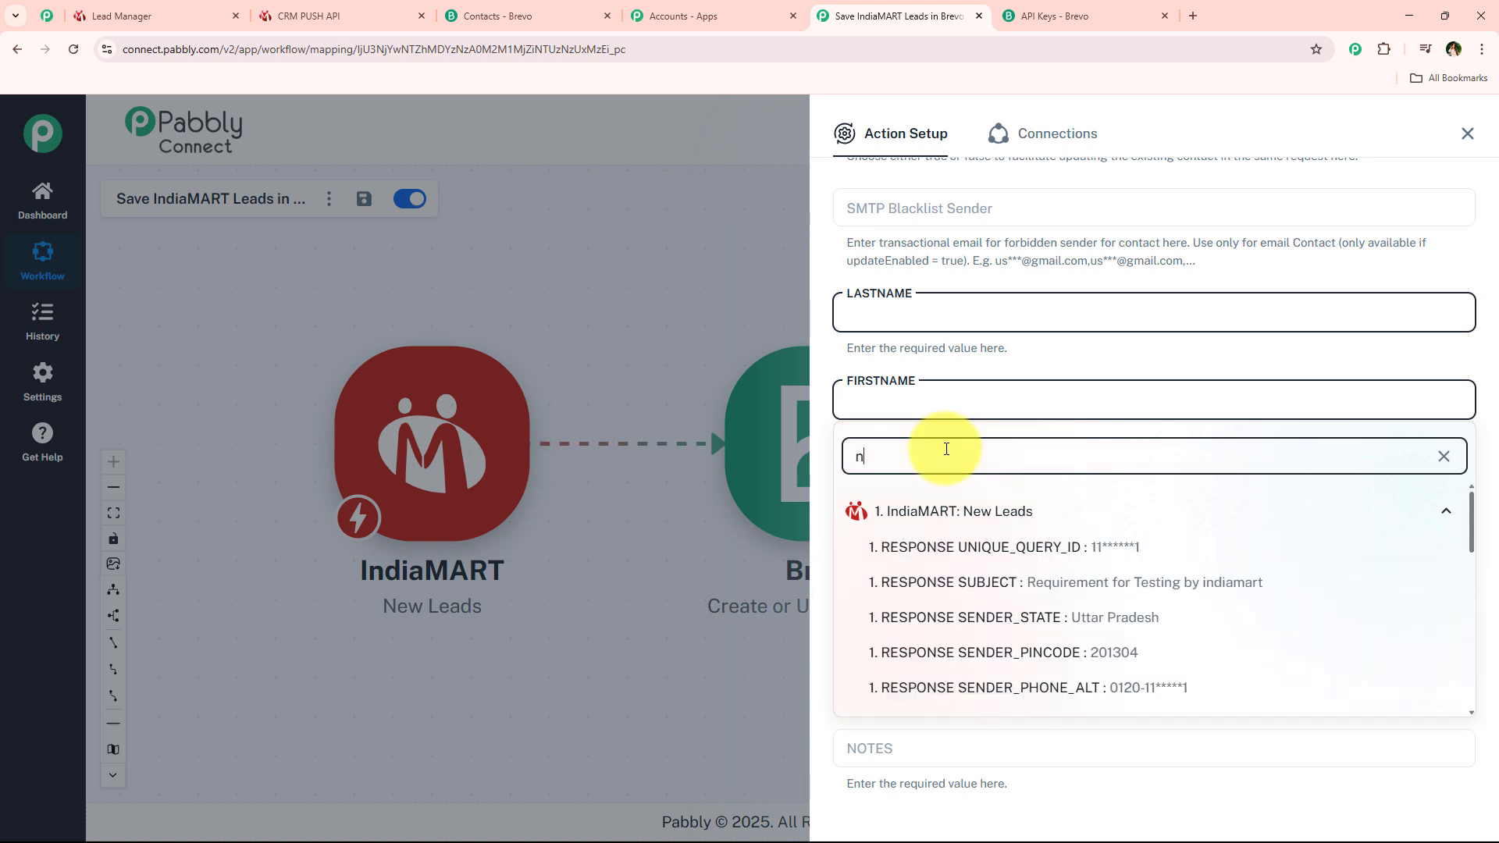
text(am)
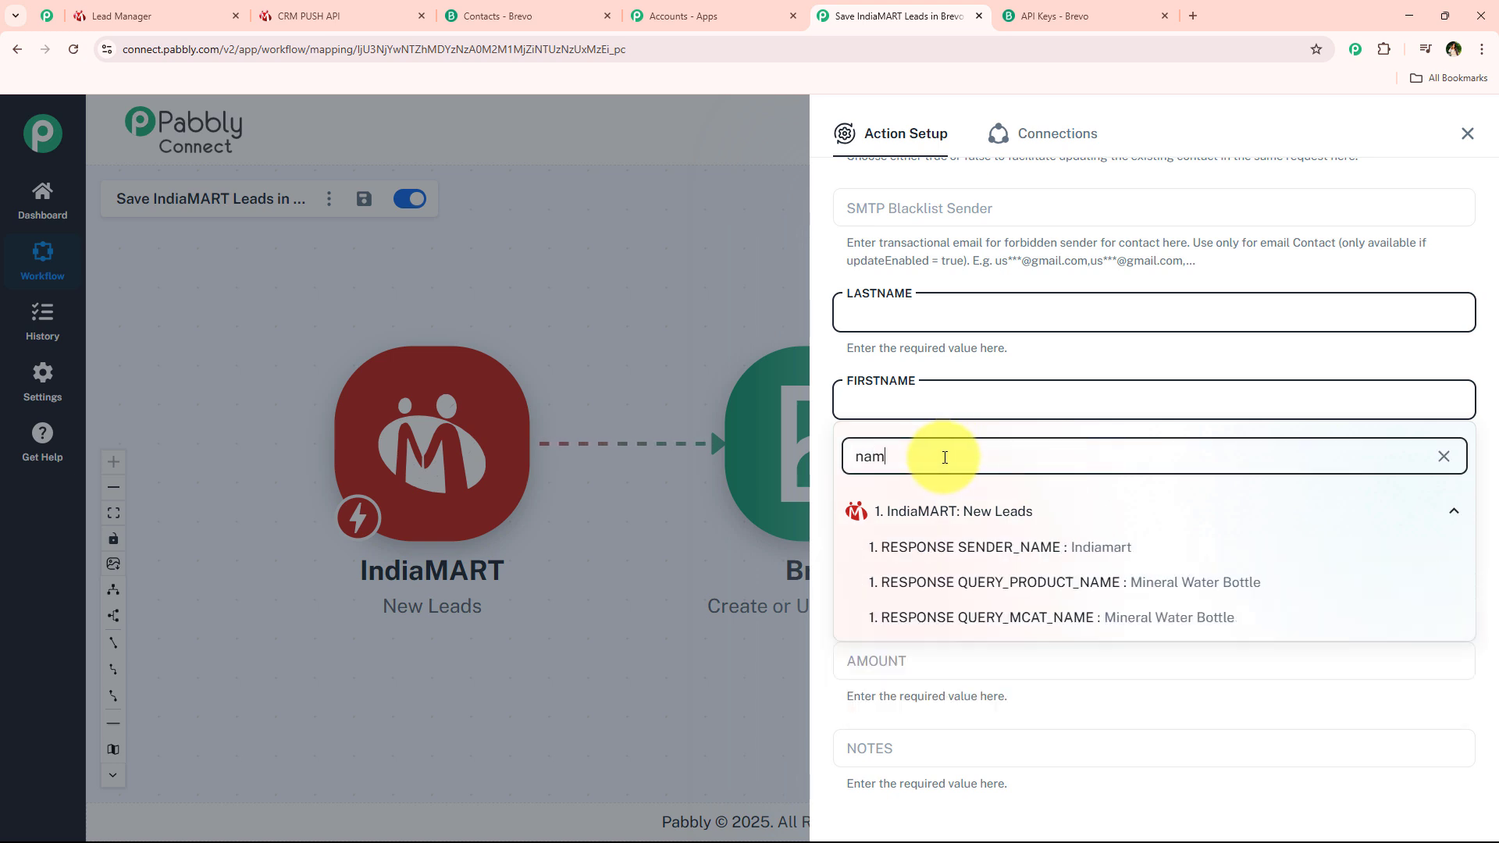
click(1015, 547)
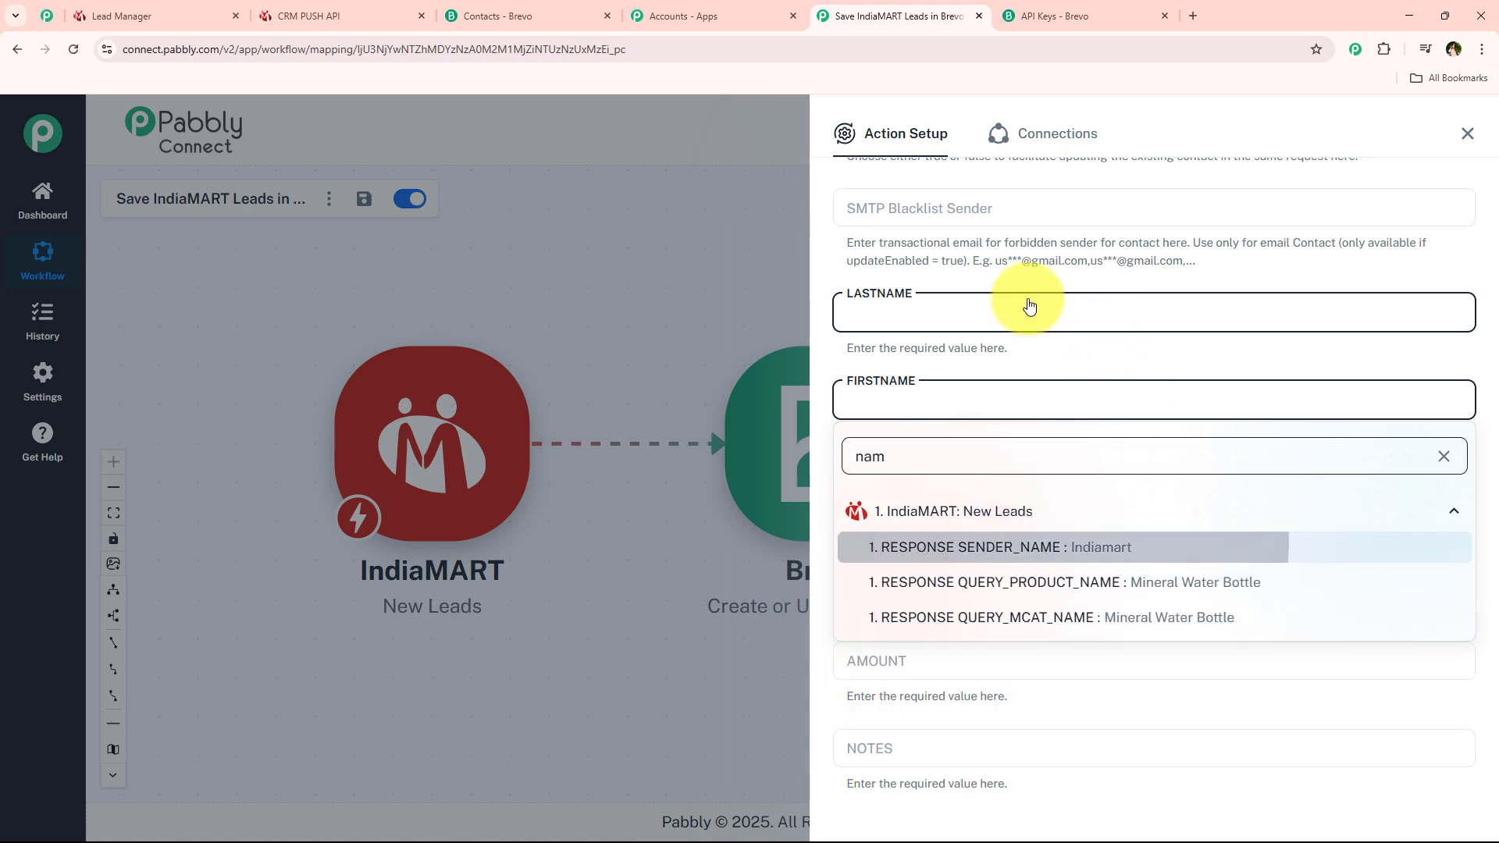
click(1025, 363)
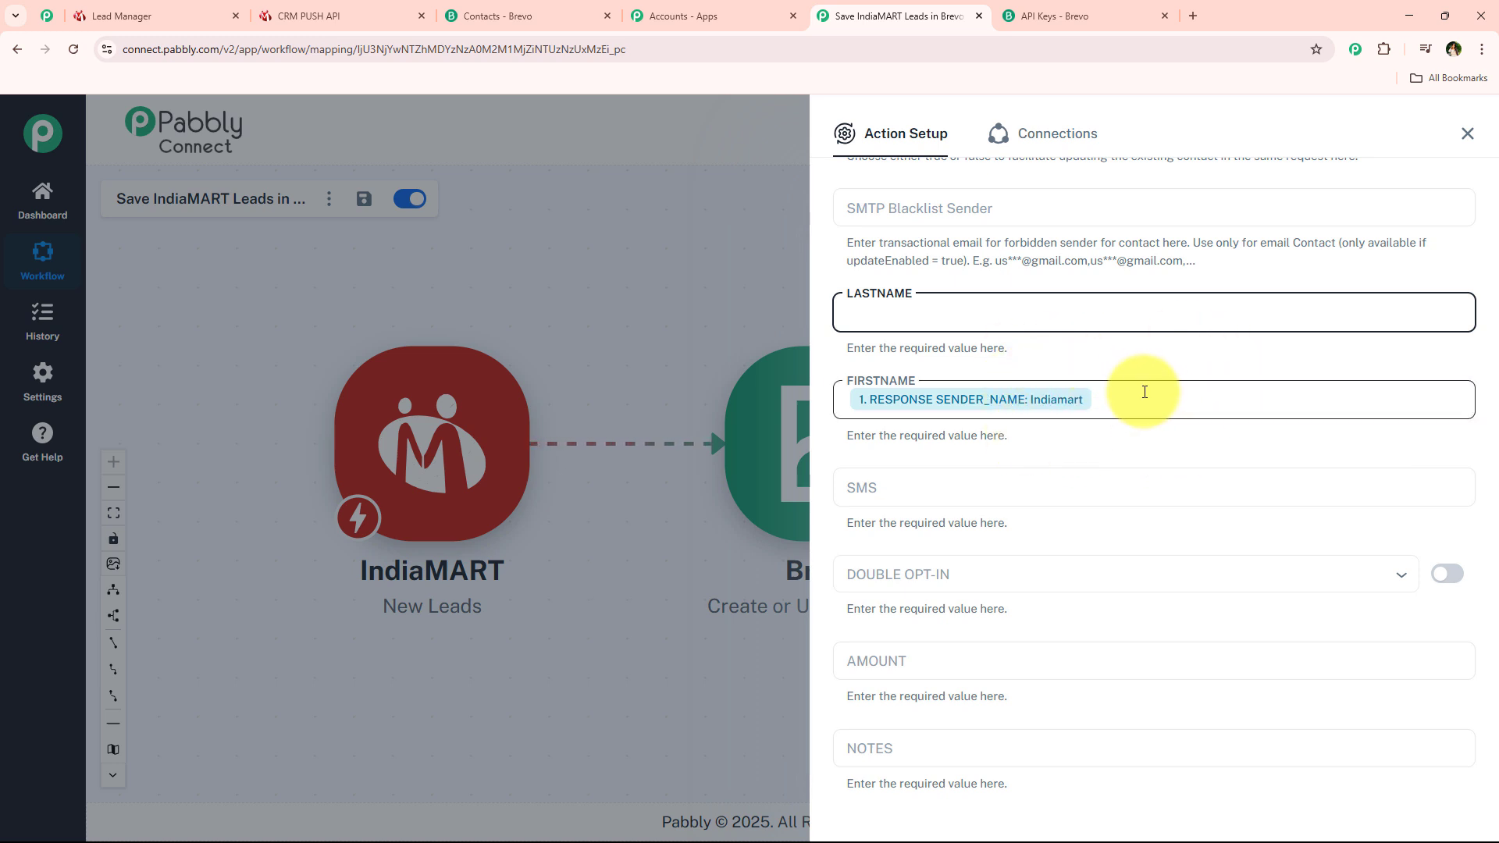
Map the SMS field to RESPONSE SENDER_PHONE from the IndiaMART lead data.
scroll(988, 437, down, 2)
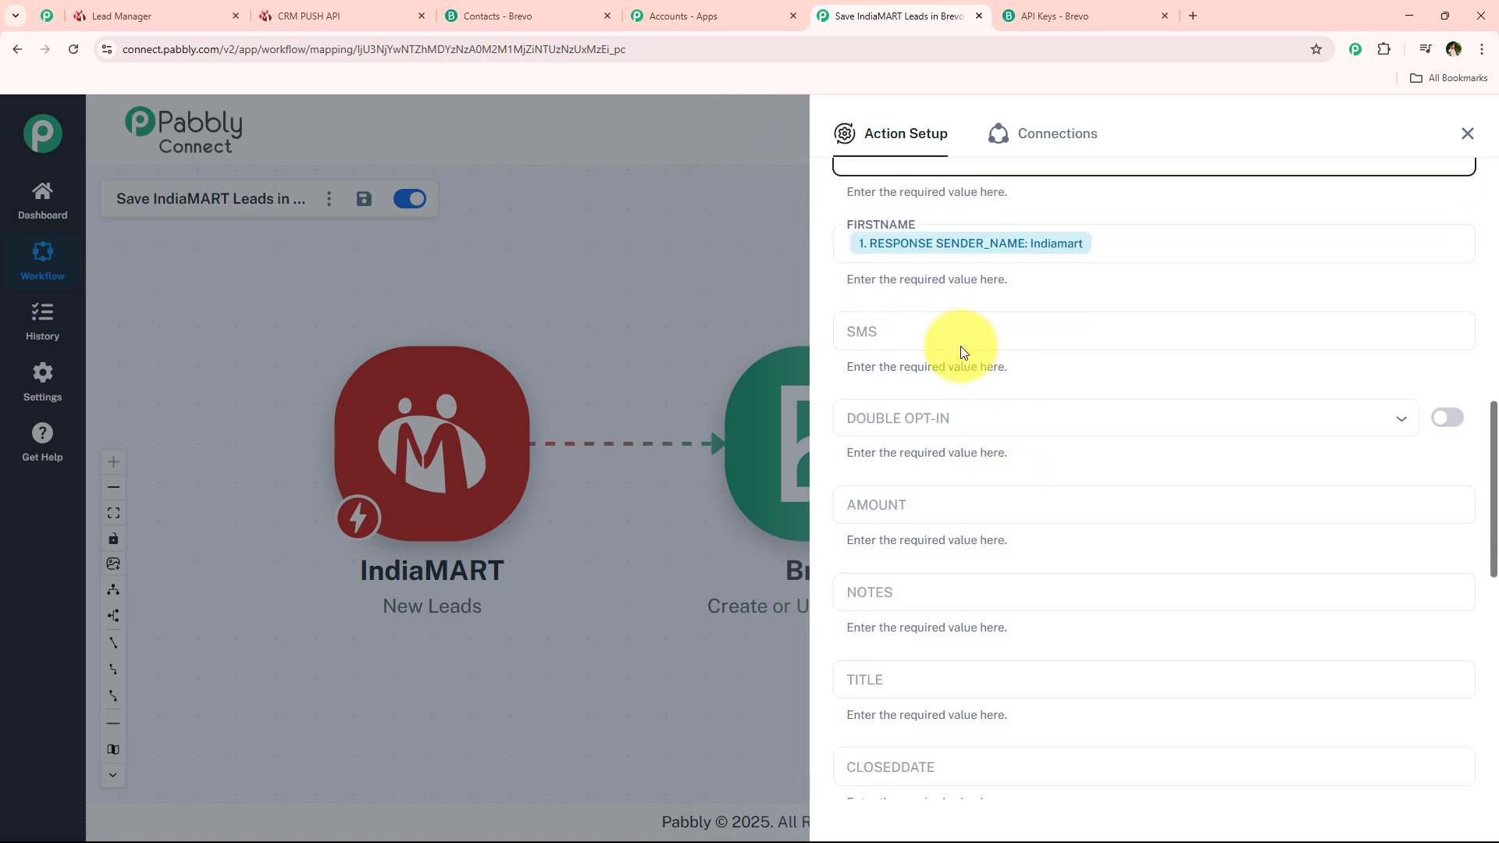
click(899, 342)
click(1071, 440)
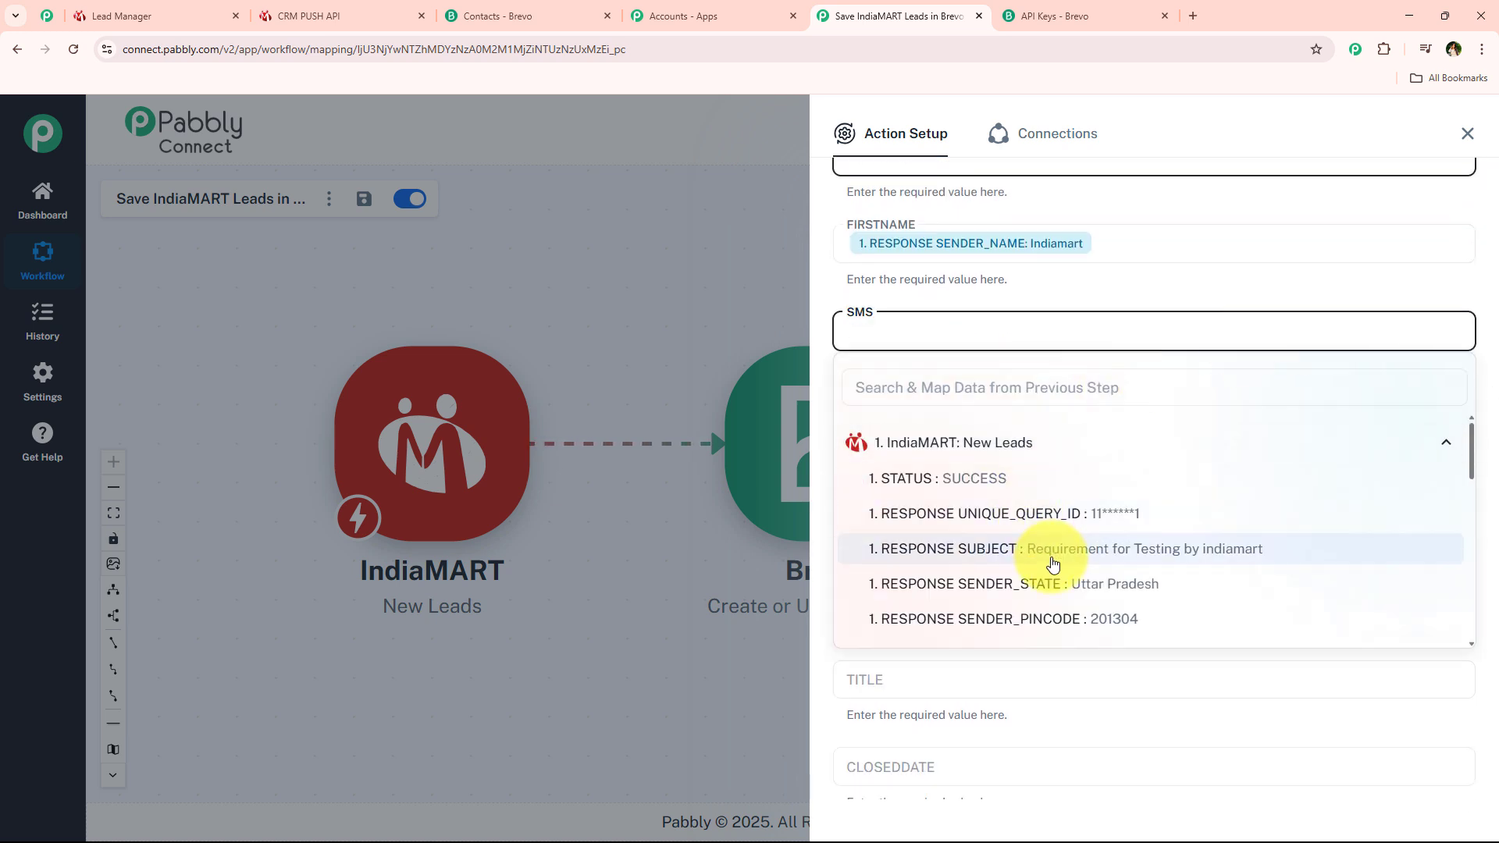
click(954, 387)
text(ph)
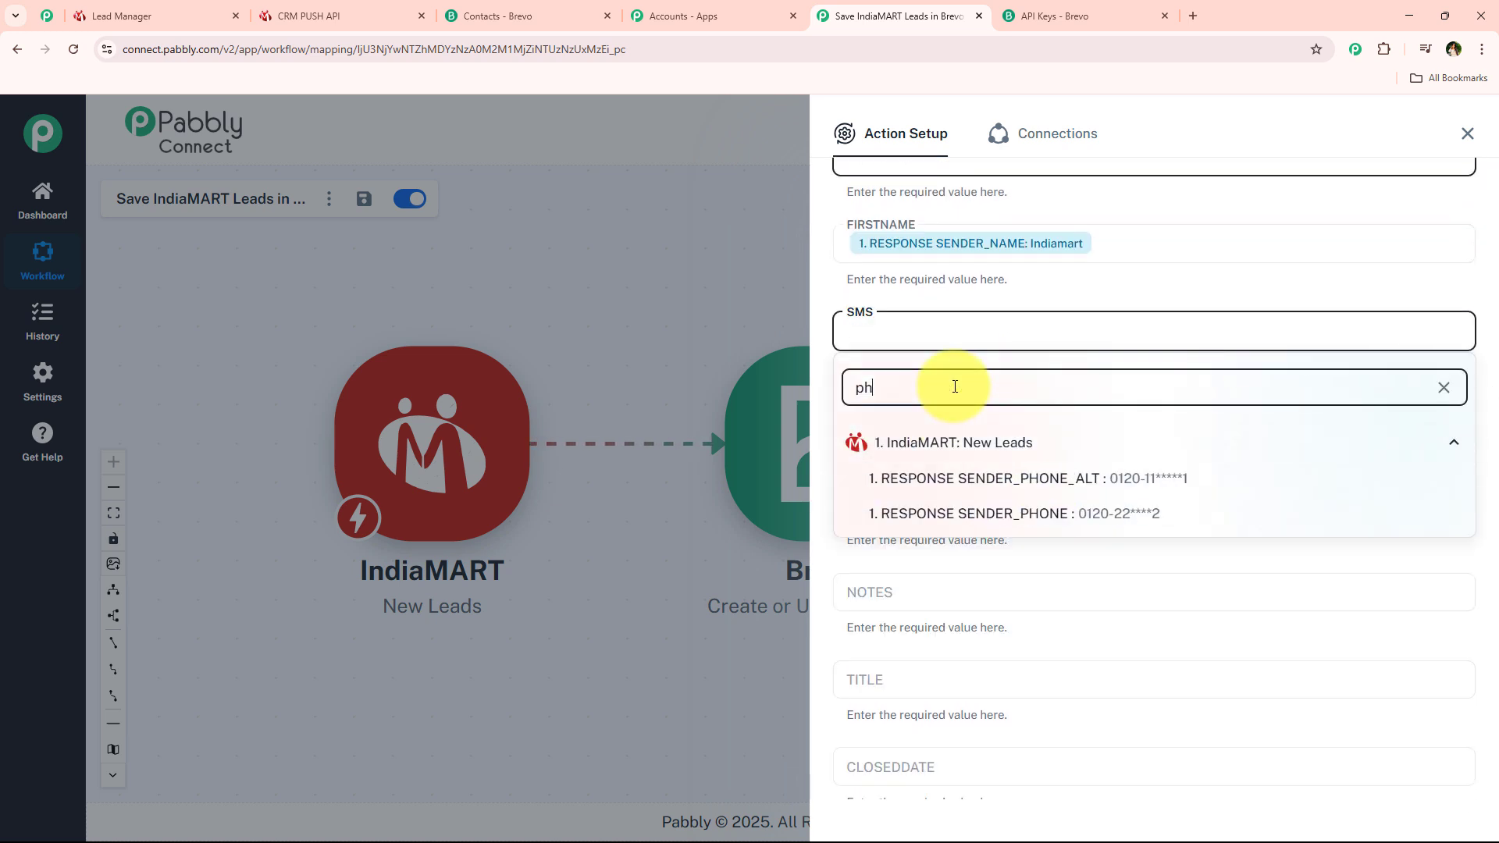
click(994, 519)
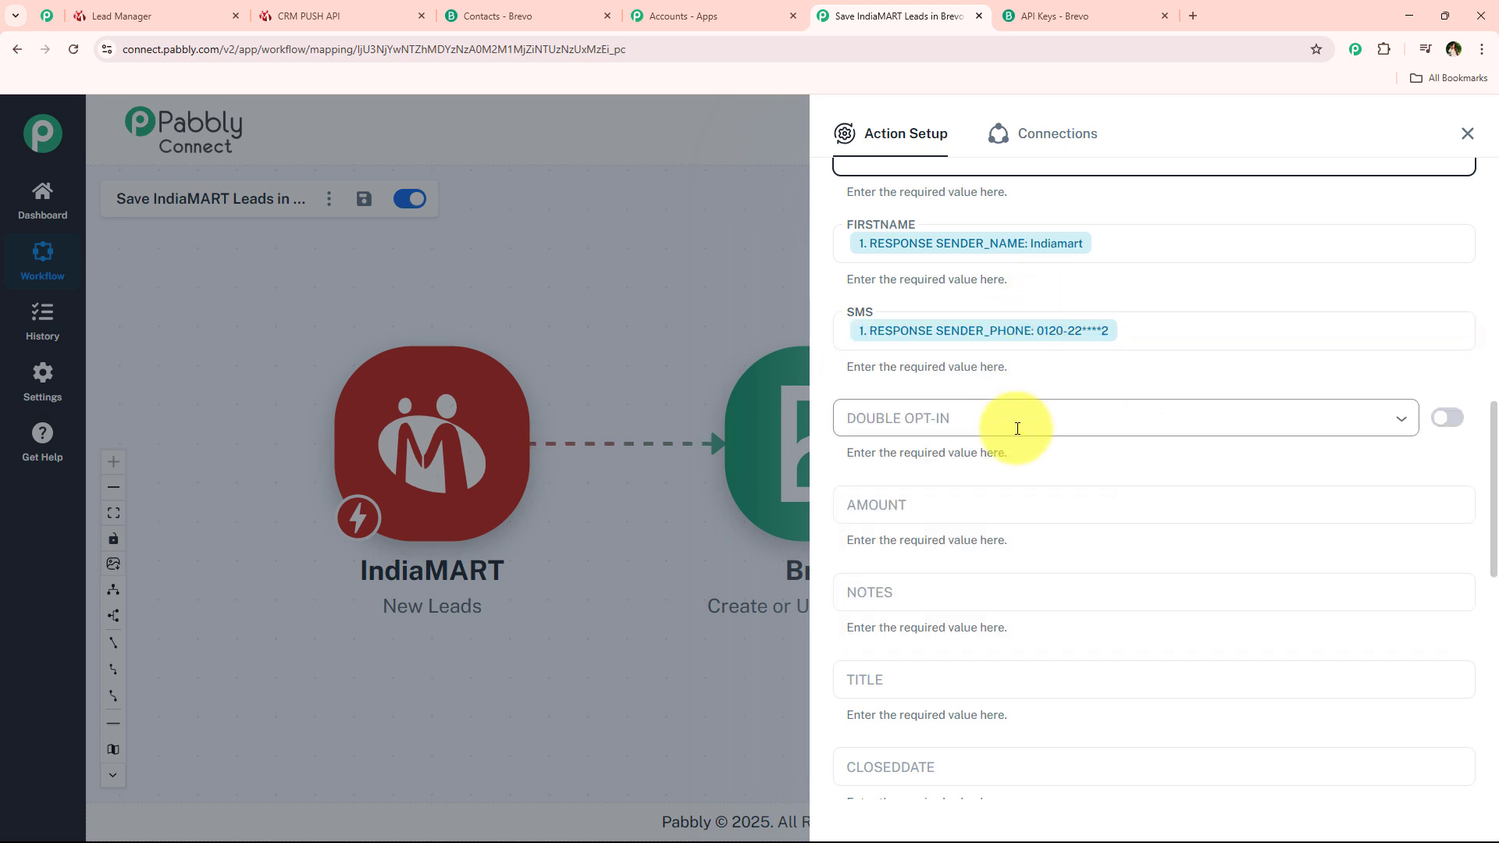
Map the WHATSAPP field to RESPONSE SENDER_MOBILE from the IndiaMART lead data.
scroll(1007, 406, down, 2)
scroll(991, 357, down, 5)
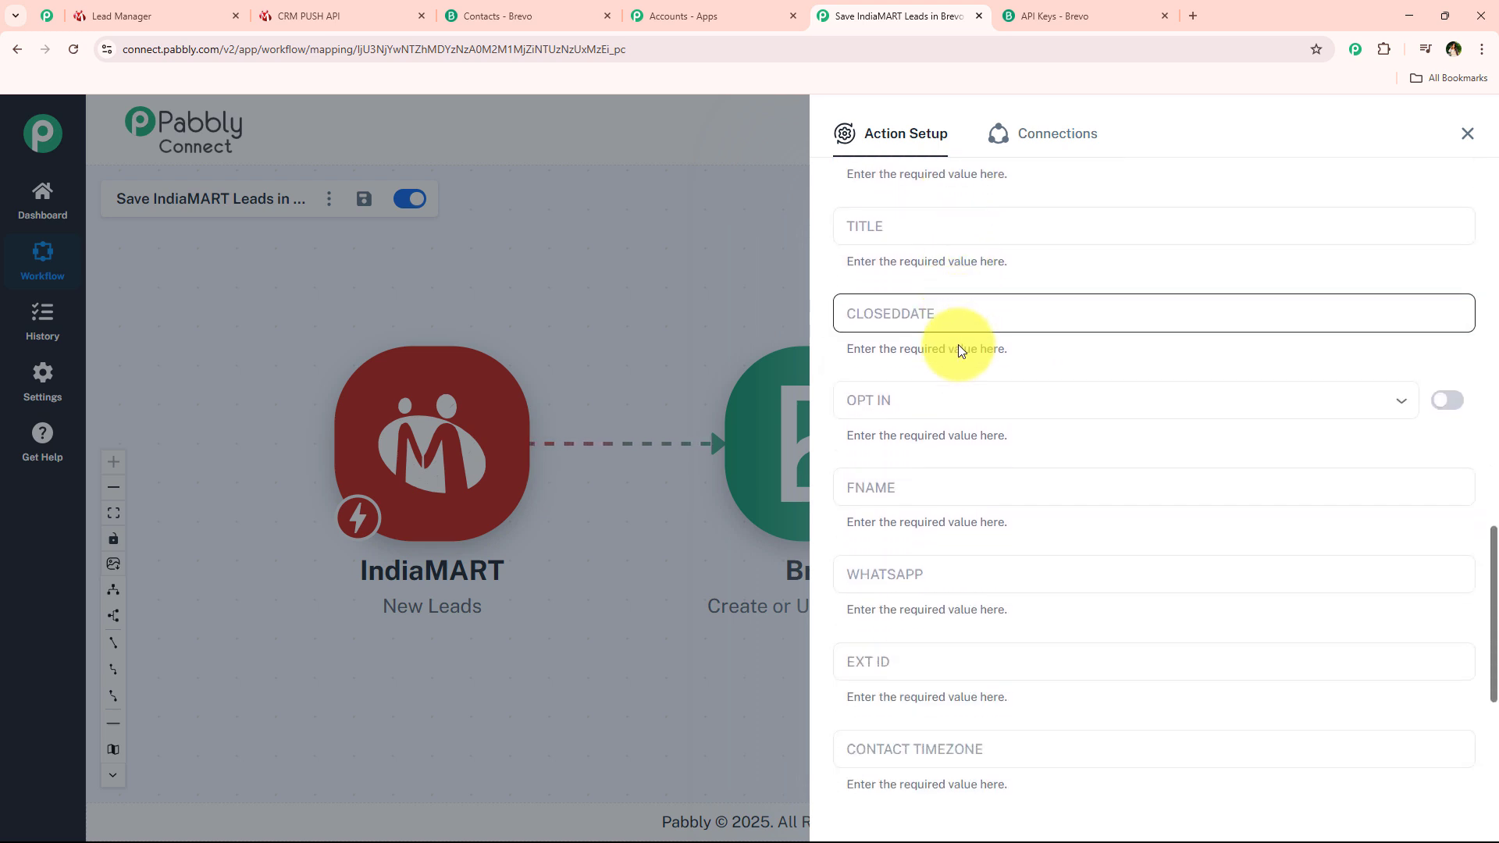
scroll(962, 348, down, 2)
click(906, 325)
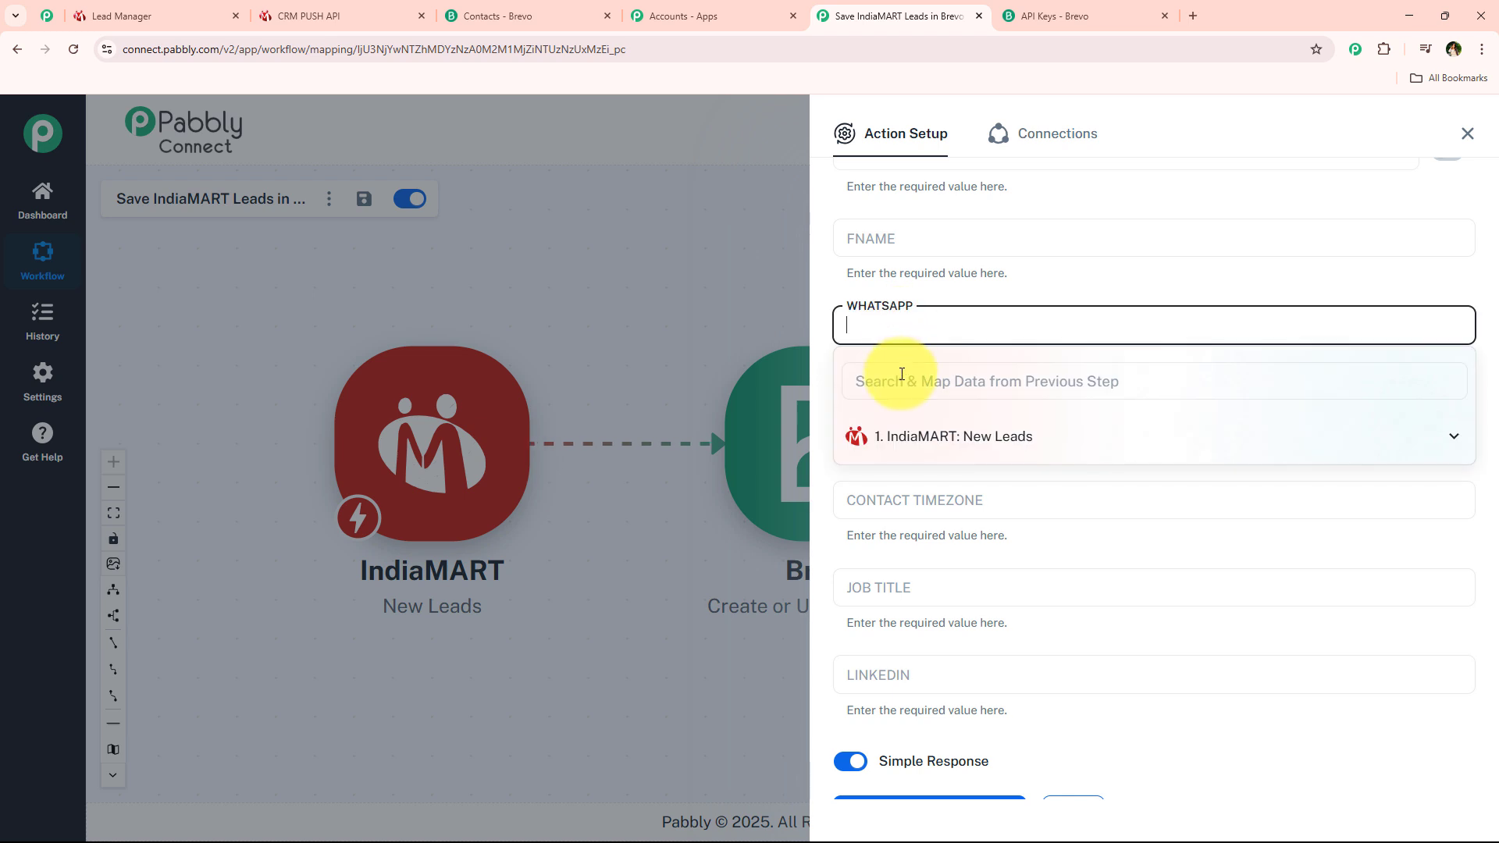
text(mo)
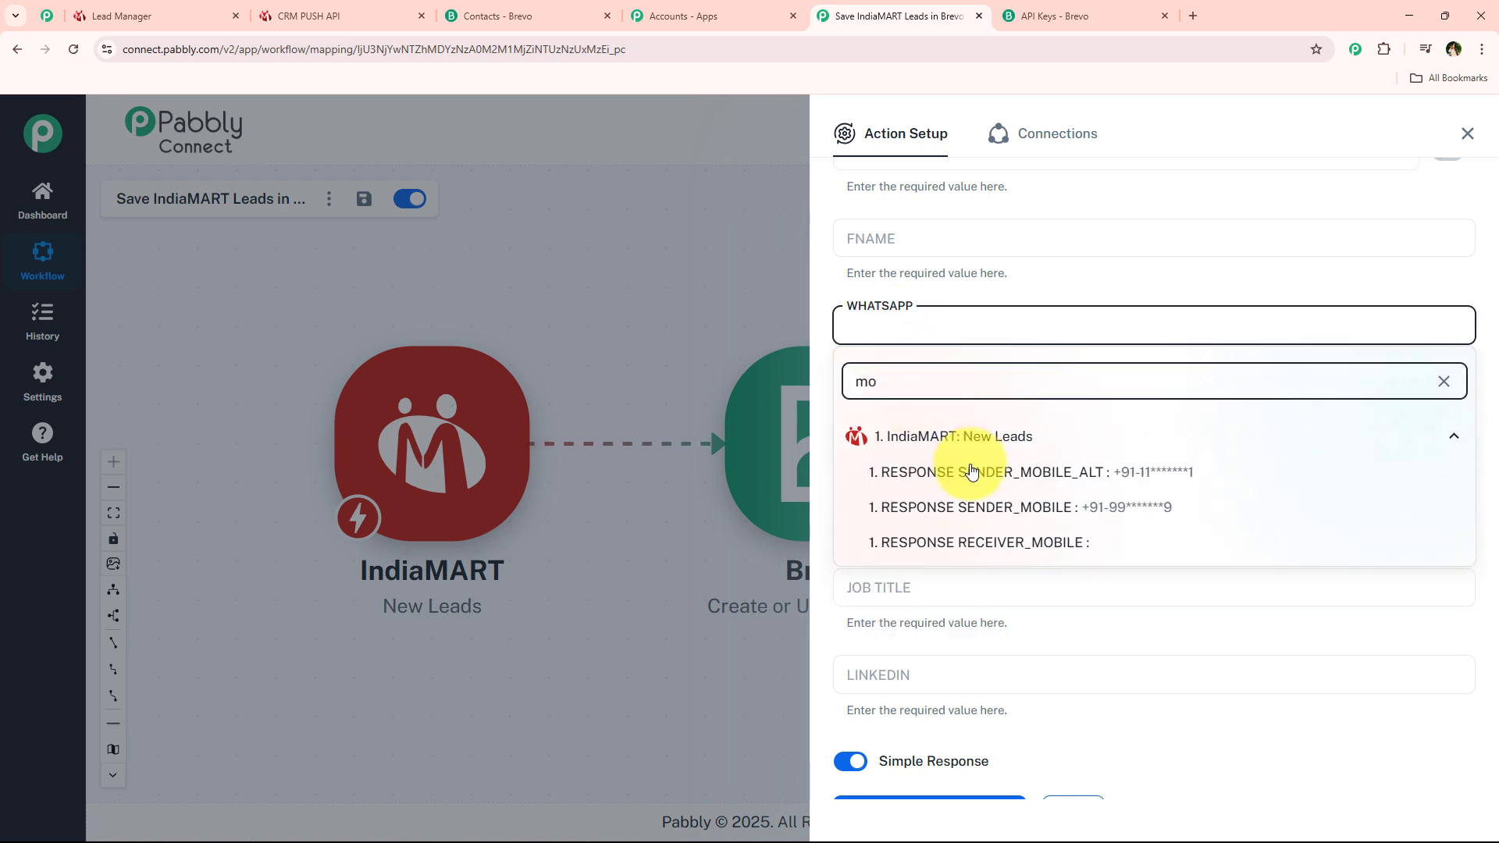
click(989, 506)
Save the Brevo action, send its test request and close the action setup.
scroll(994, 478, down, 2)
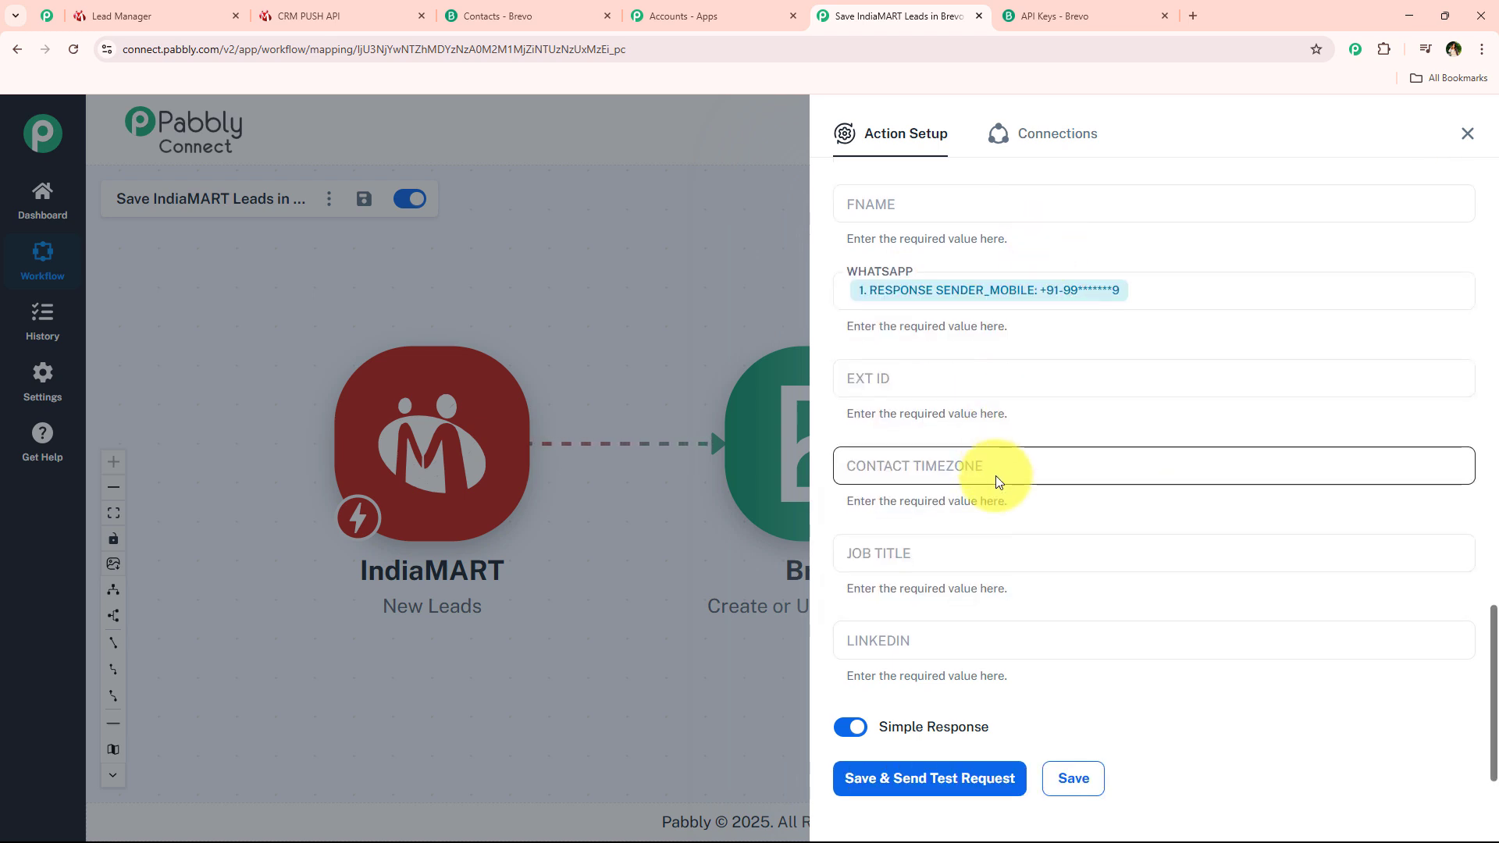
click(921, 723)
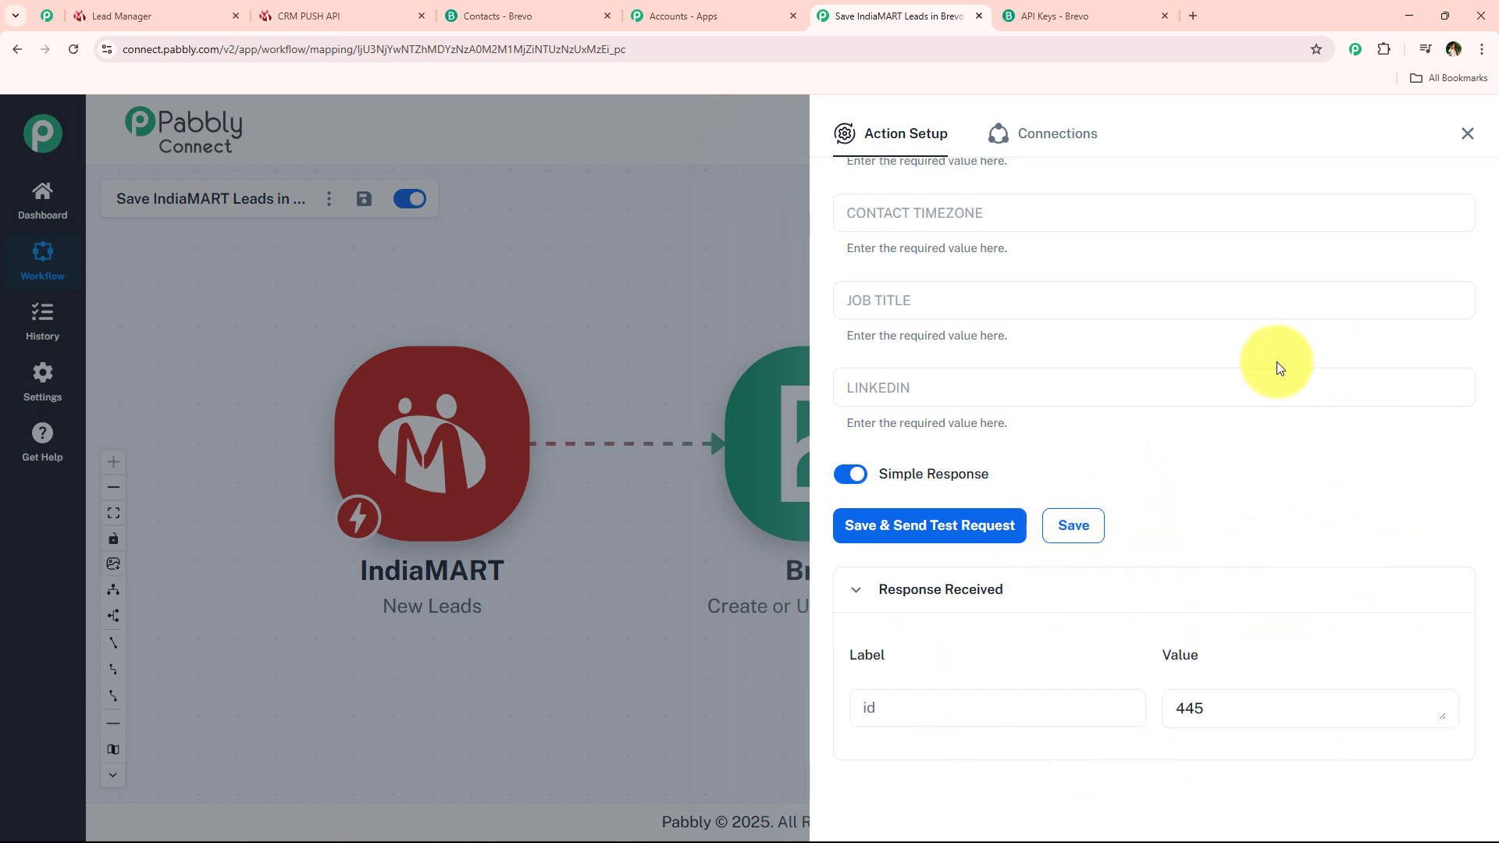
click(1467, 129)
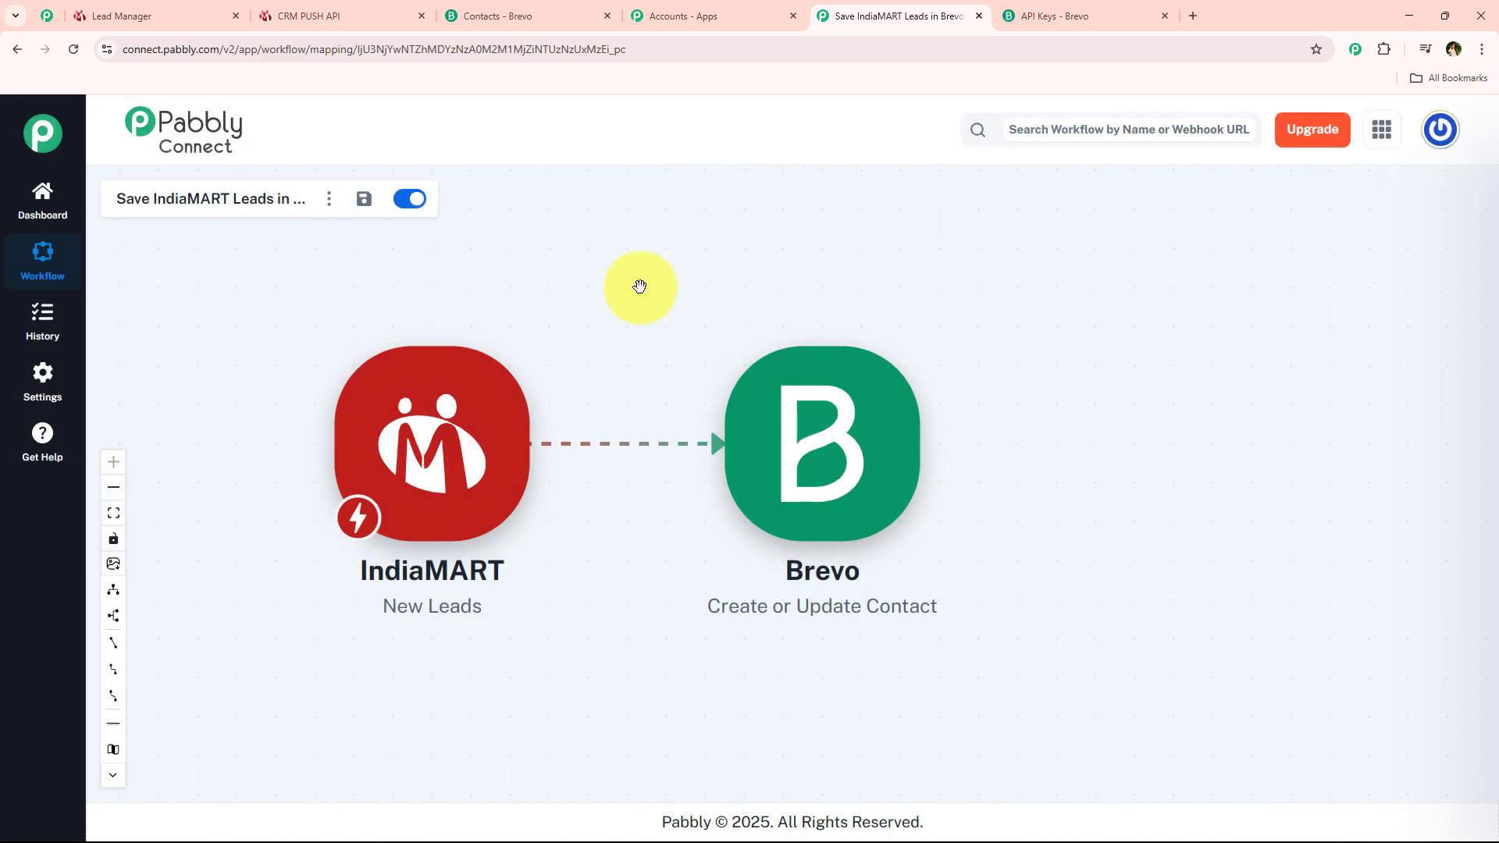
Switch to Brevo and open the IndiaMart Leads list from the contact lists.
click(1015, 16)
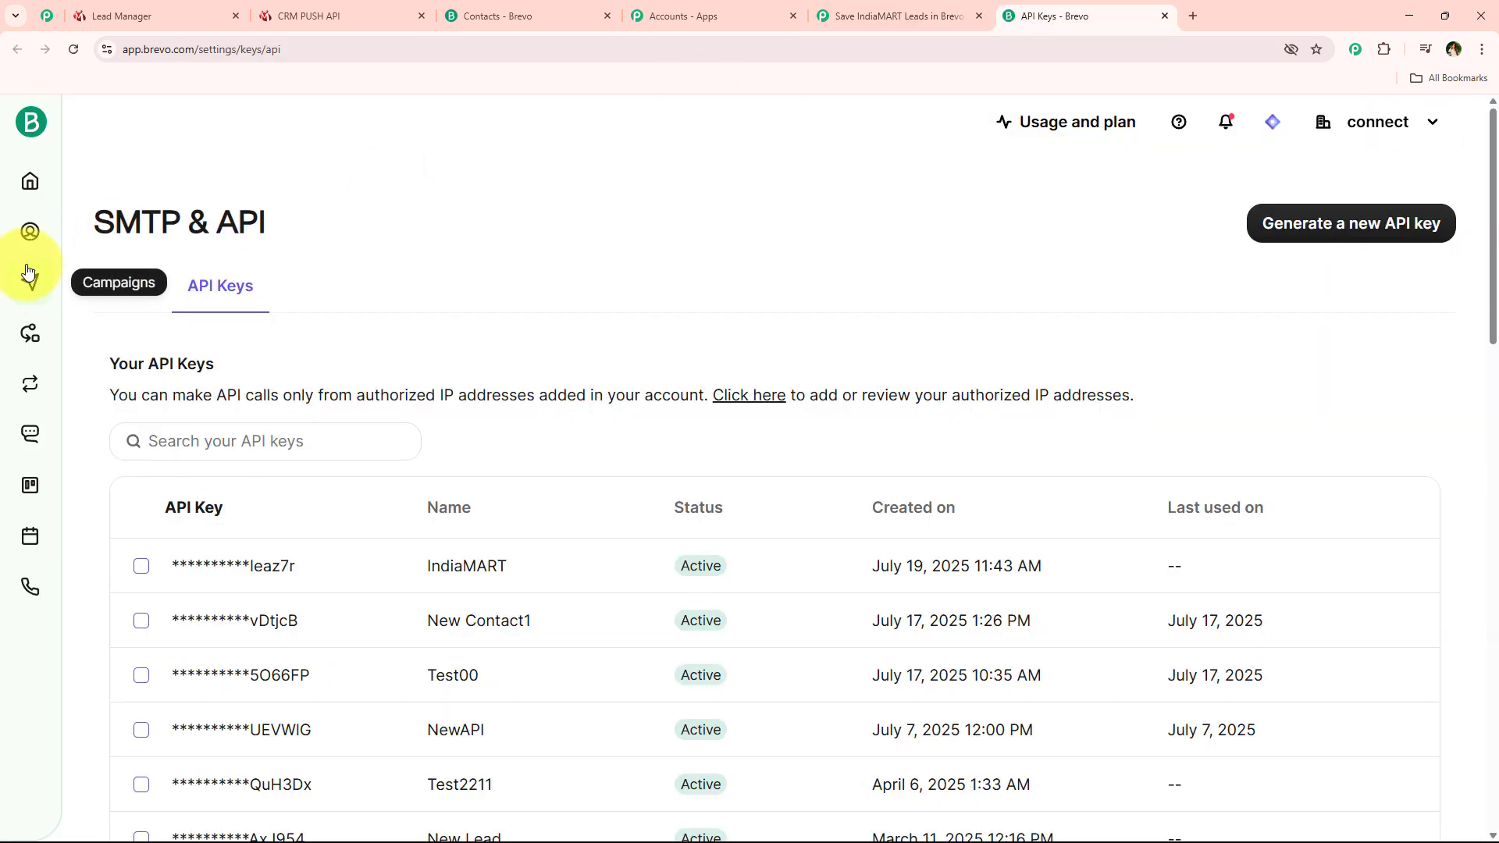
mouse_move(36, 251)
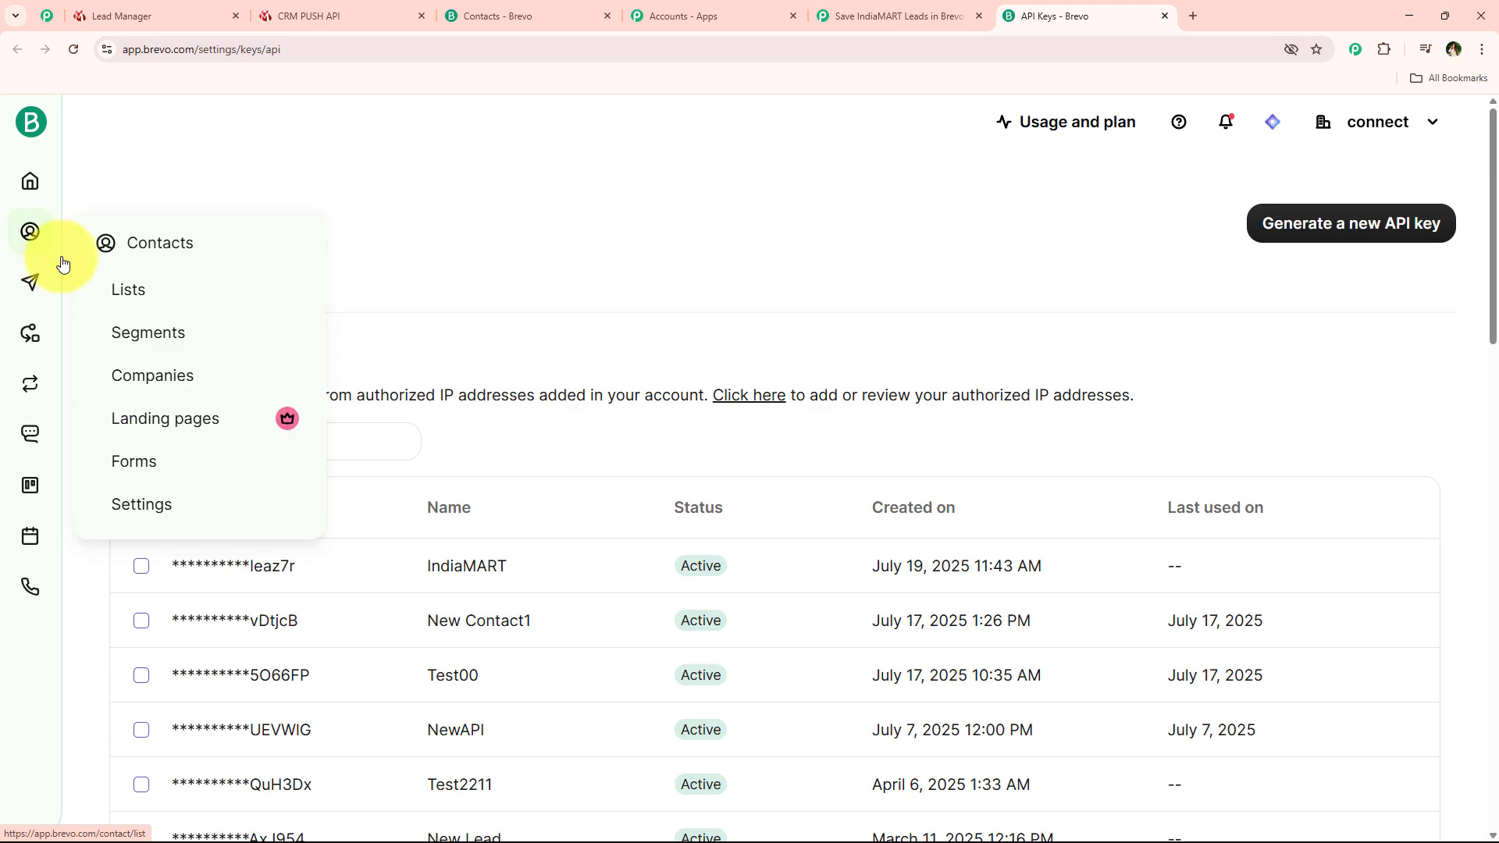
click(151, 311)
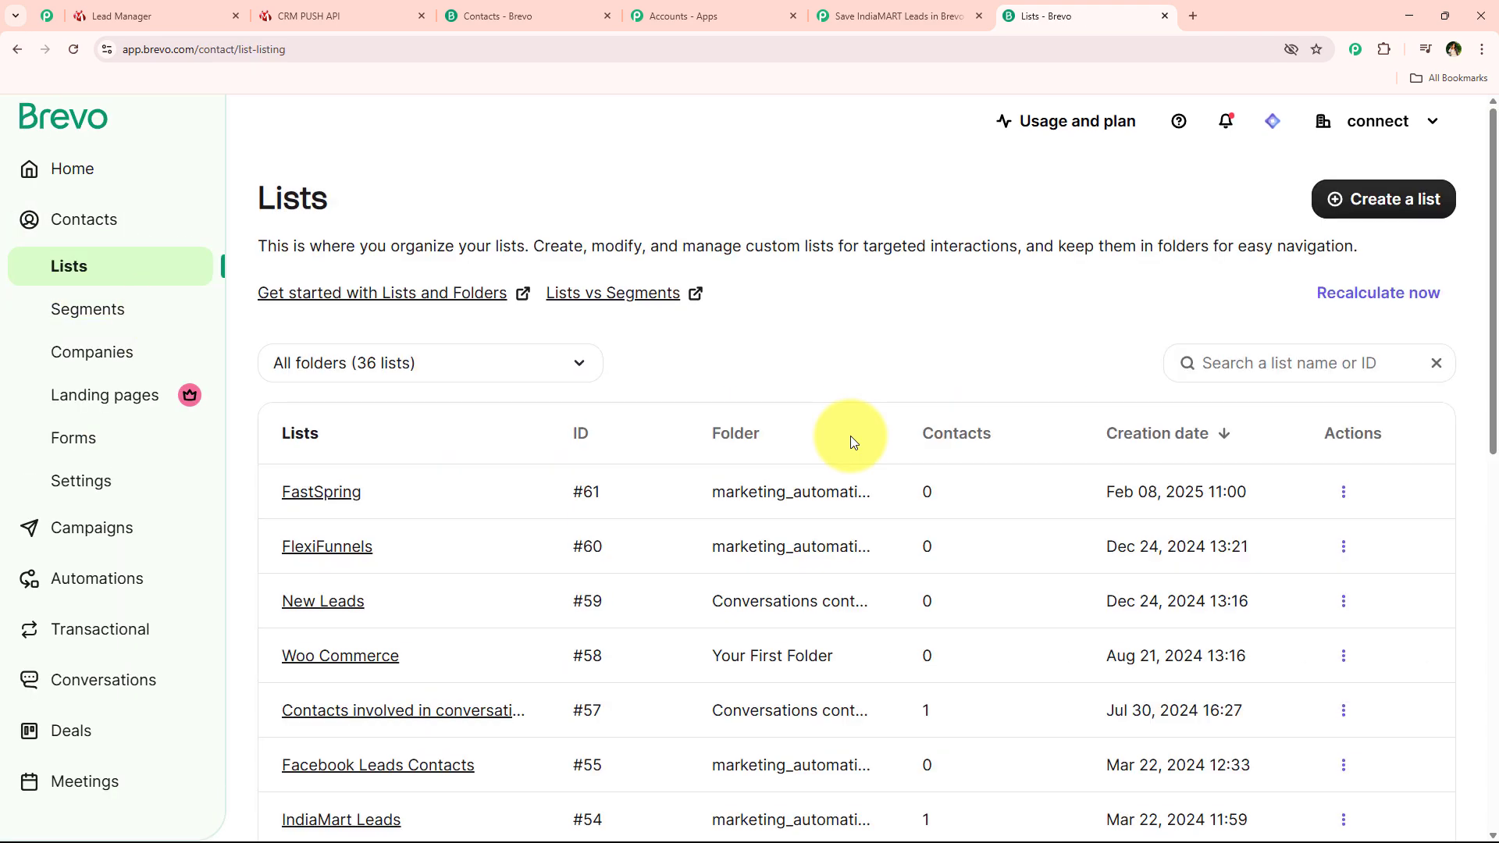
scroll(852, 438, down, 3)
scroll(859, 444, down, 2)
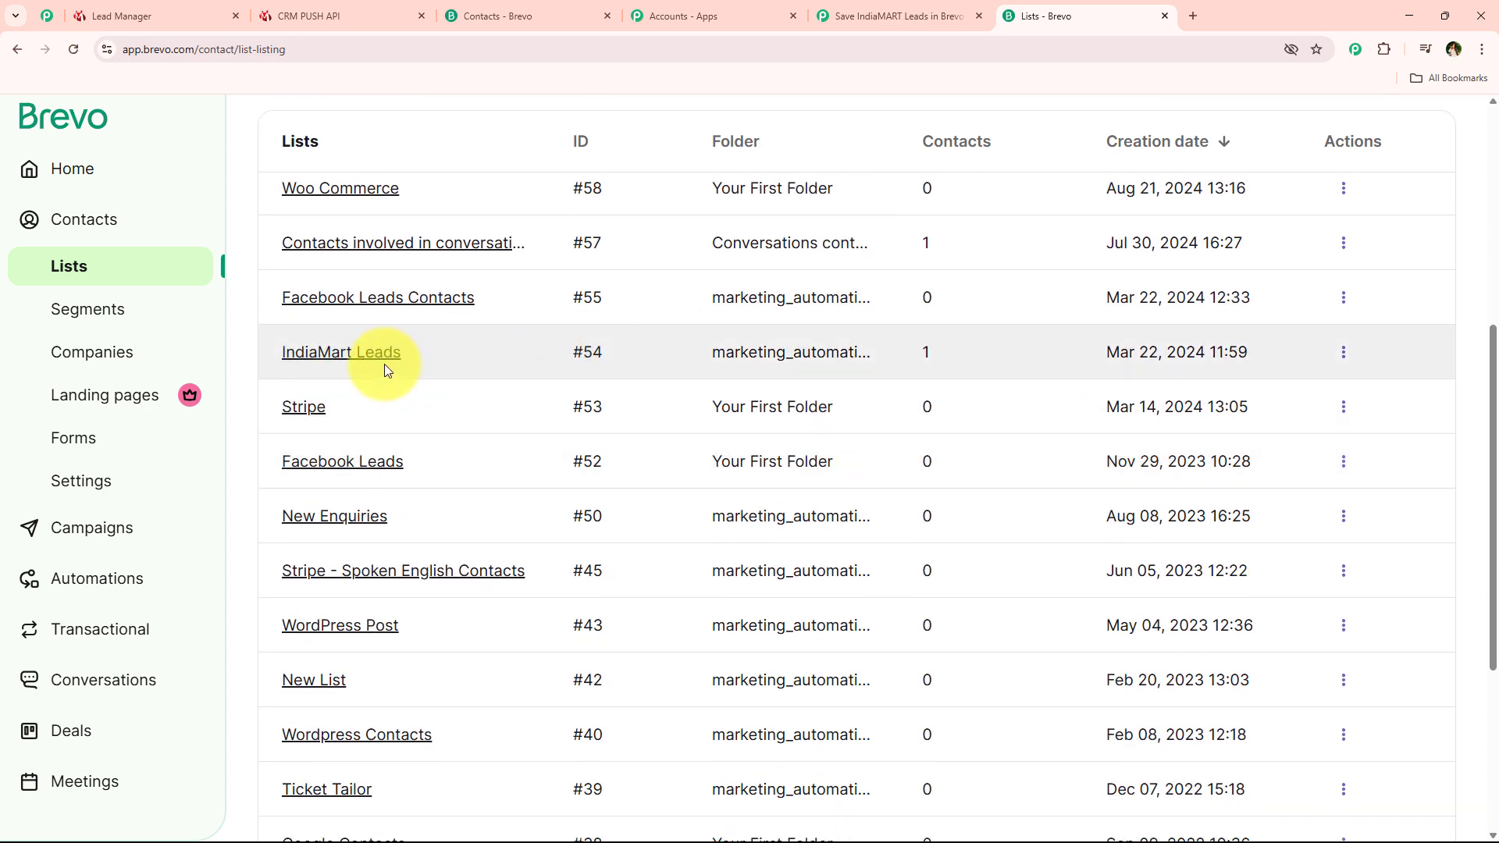
click(386, 367)
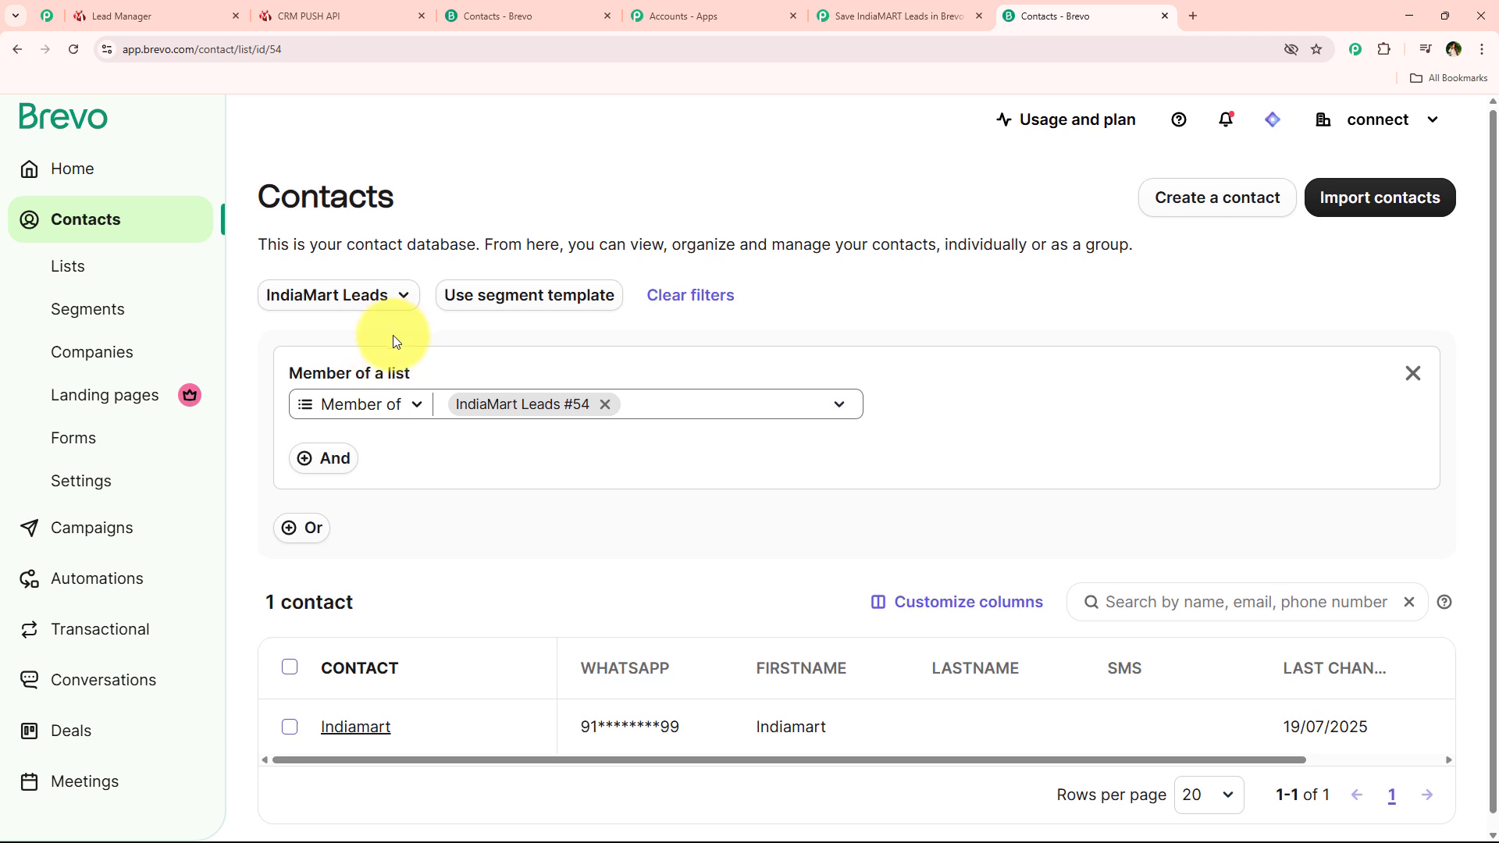
Open the Indiamart contact and check its first name, email, SMS and WhatsApp details against the lead data.
scroll(469, 468, down, 1)
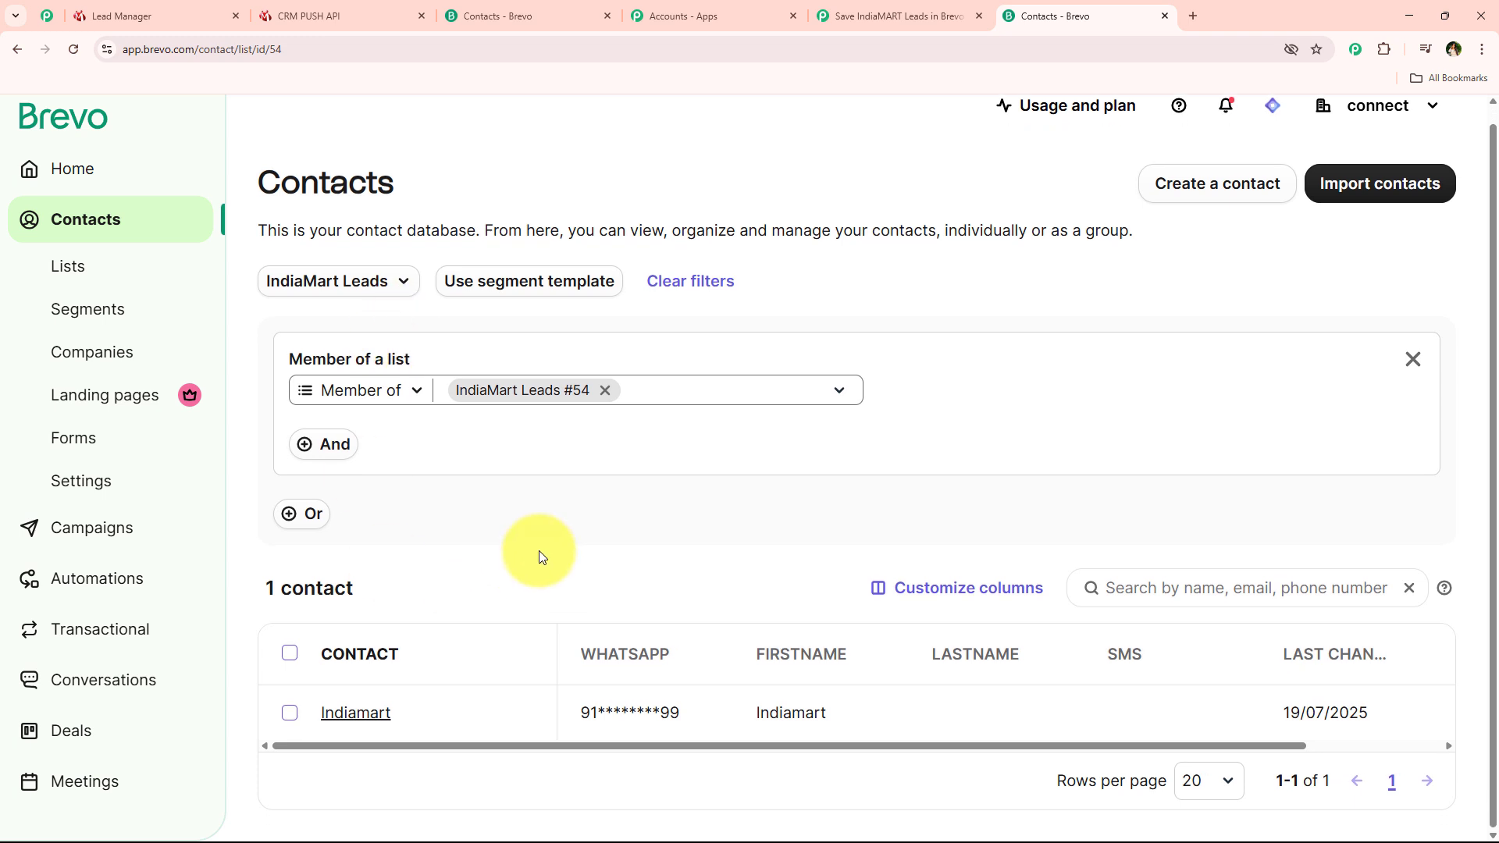
click(386, 715)
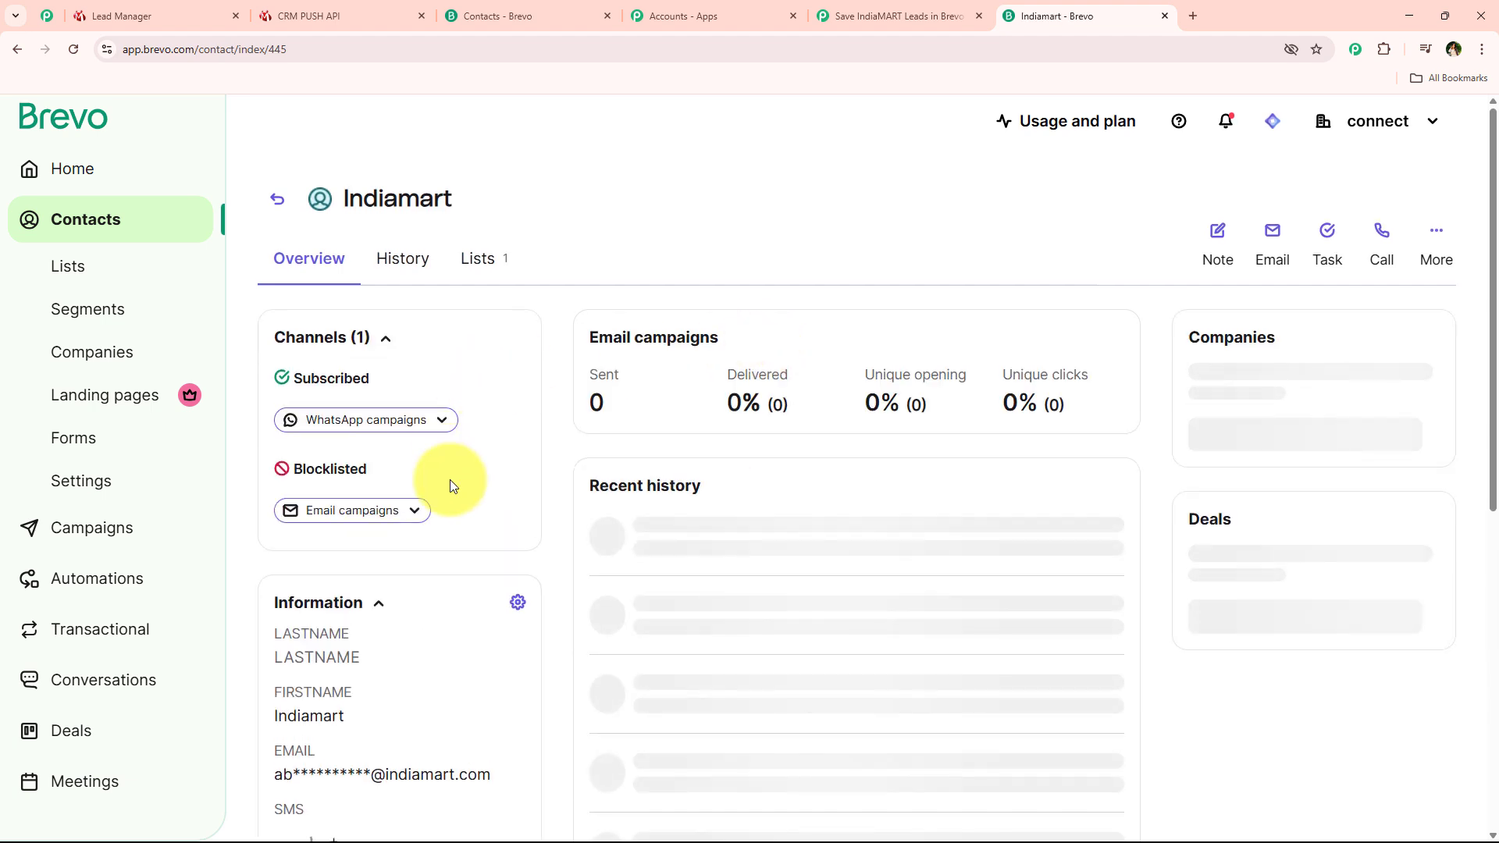
scroll(450, 484, down, 3)
scroll(448, 495, down, 1)
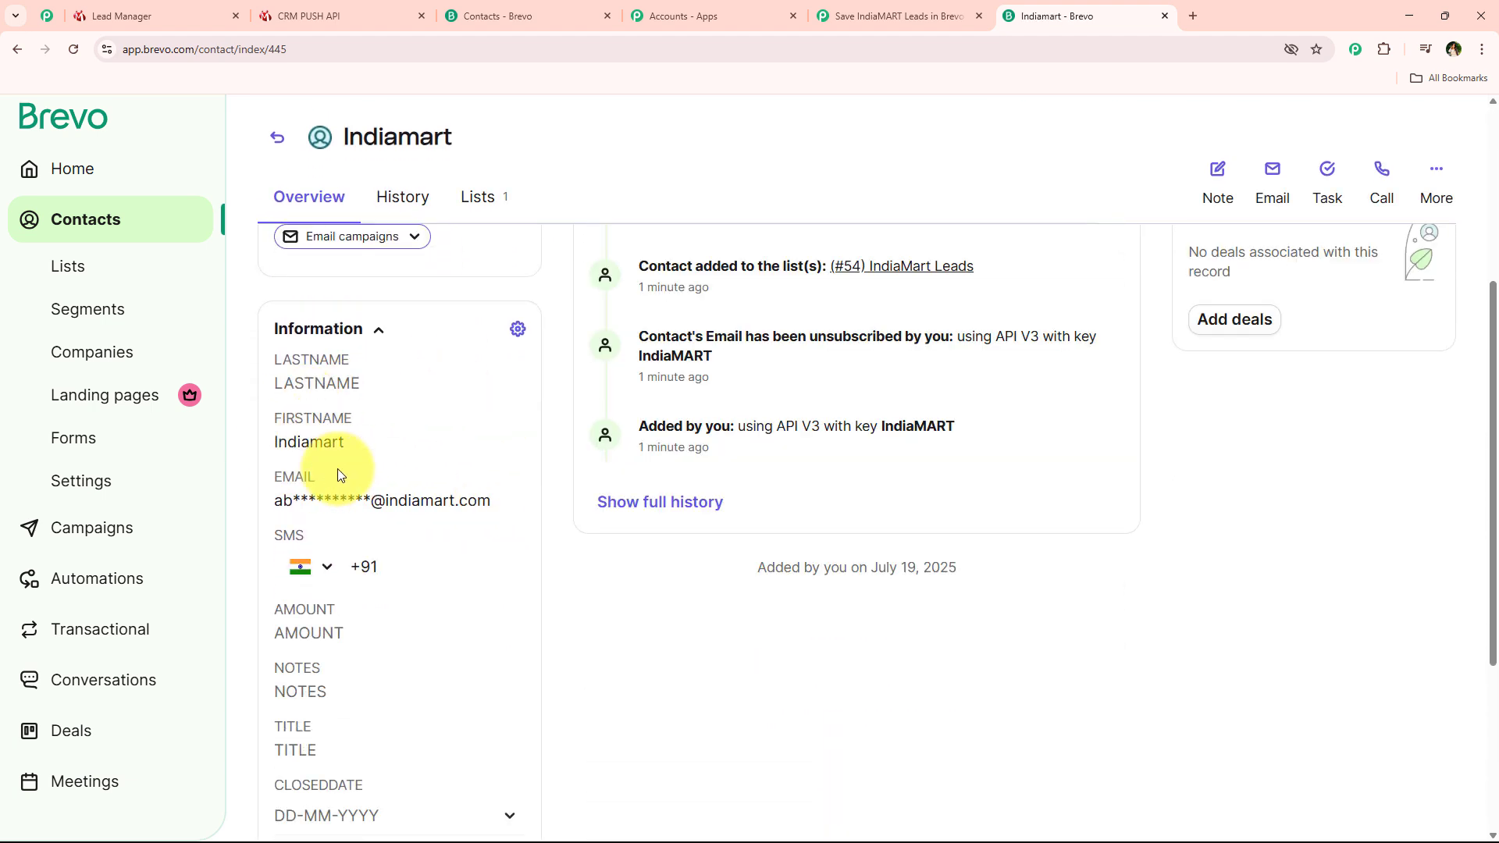
scroll(374, 480, down, 4)
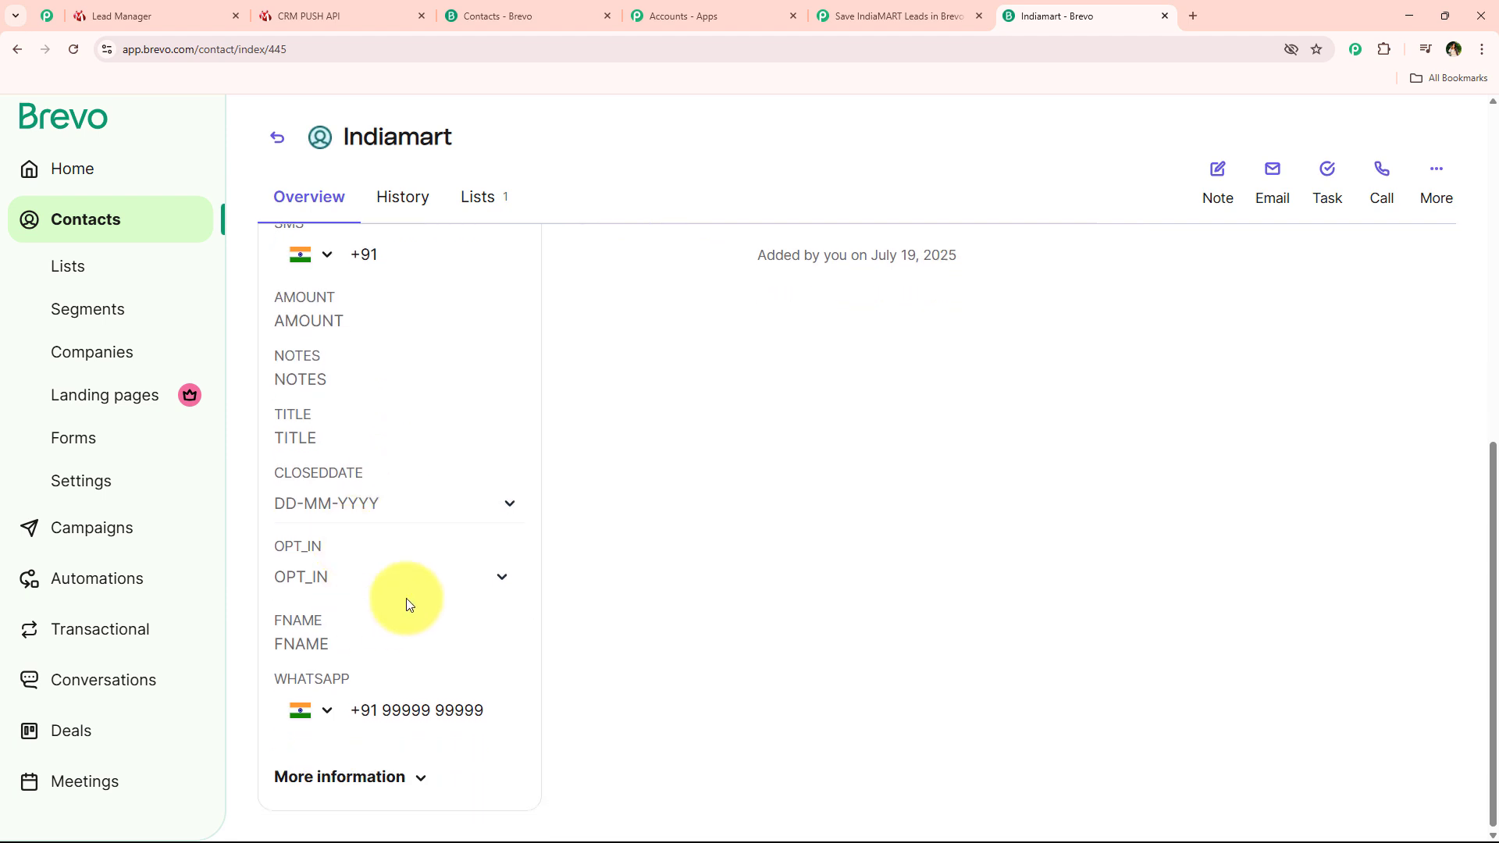
click(432, 717)
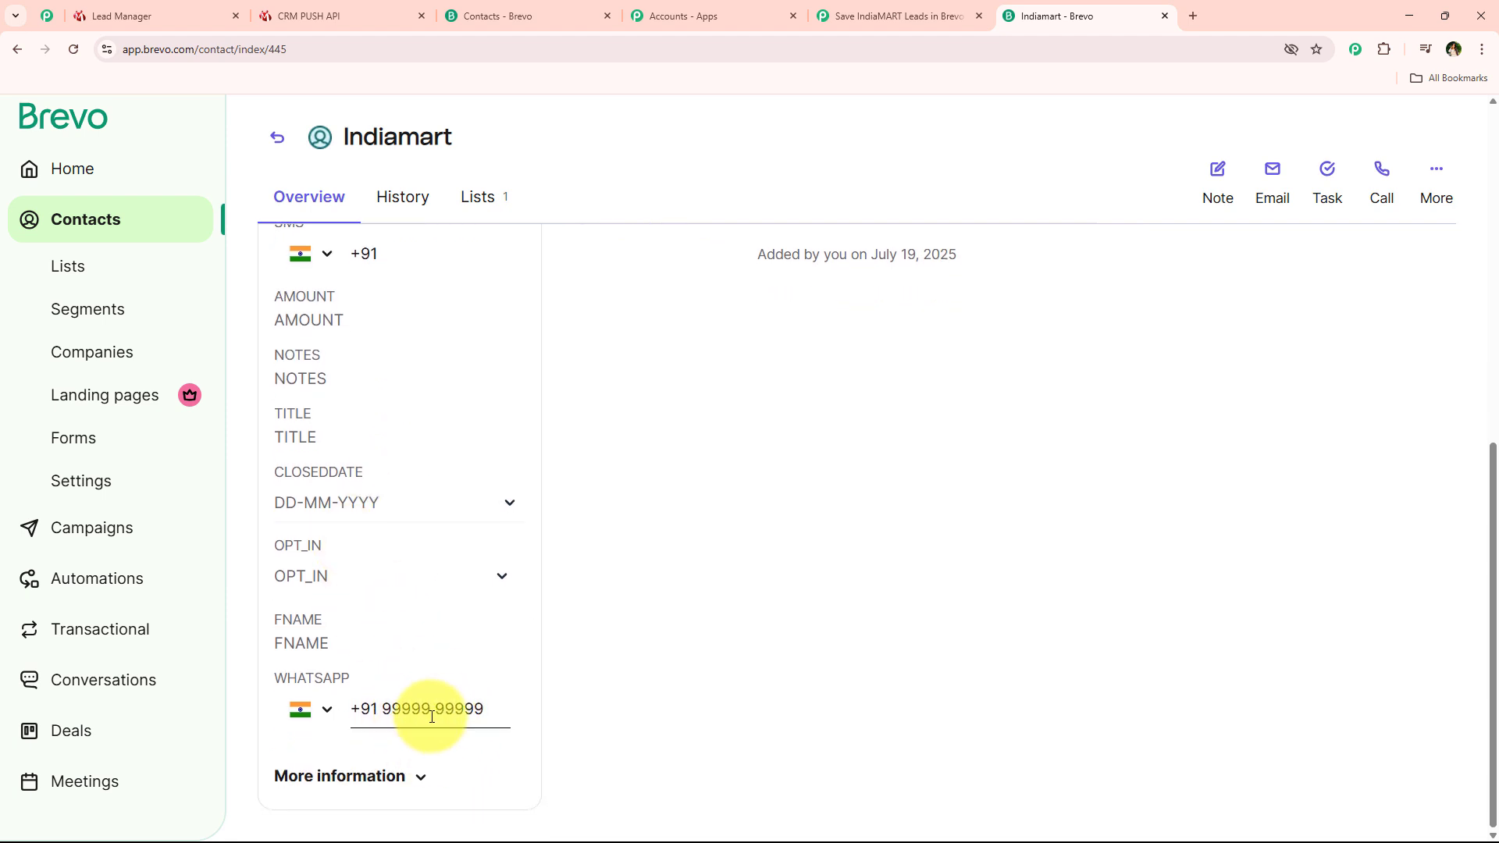
Return to the Pabbly Connect workflow and spread its nodes apart, moving Brevo down and to the right and IndiaMART slightly right.
click(890, 16)
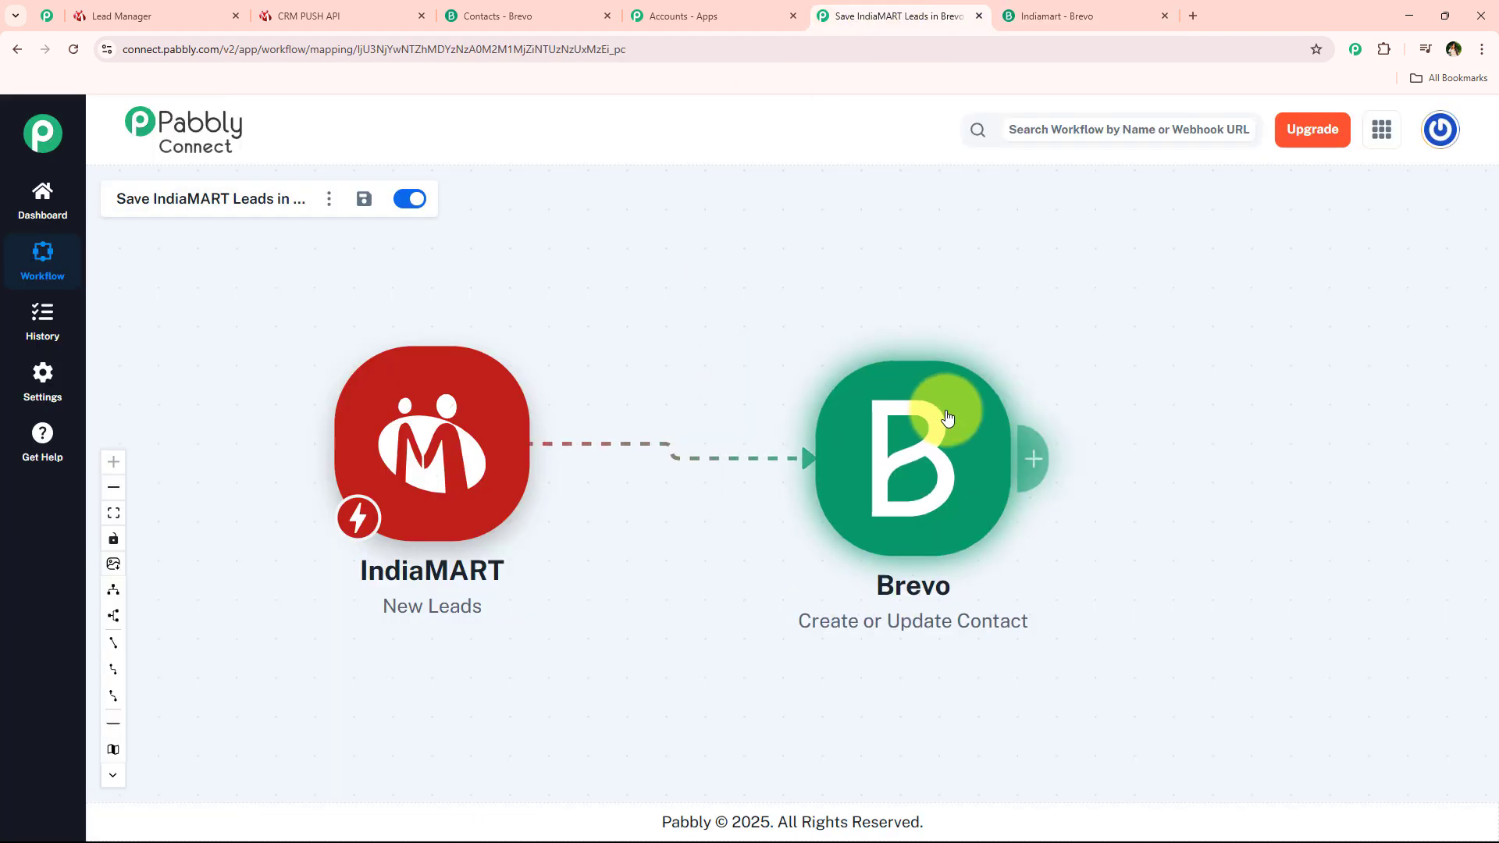
drag(1060, 468, 1172, 538)
drag(469, 445, 570, 441)
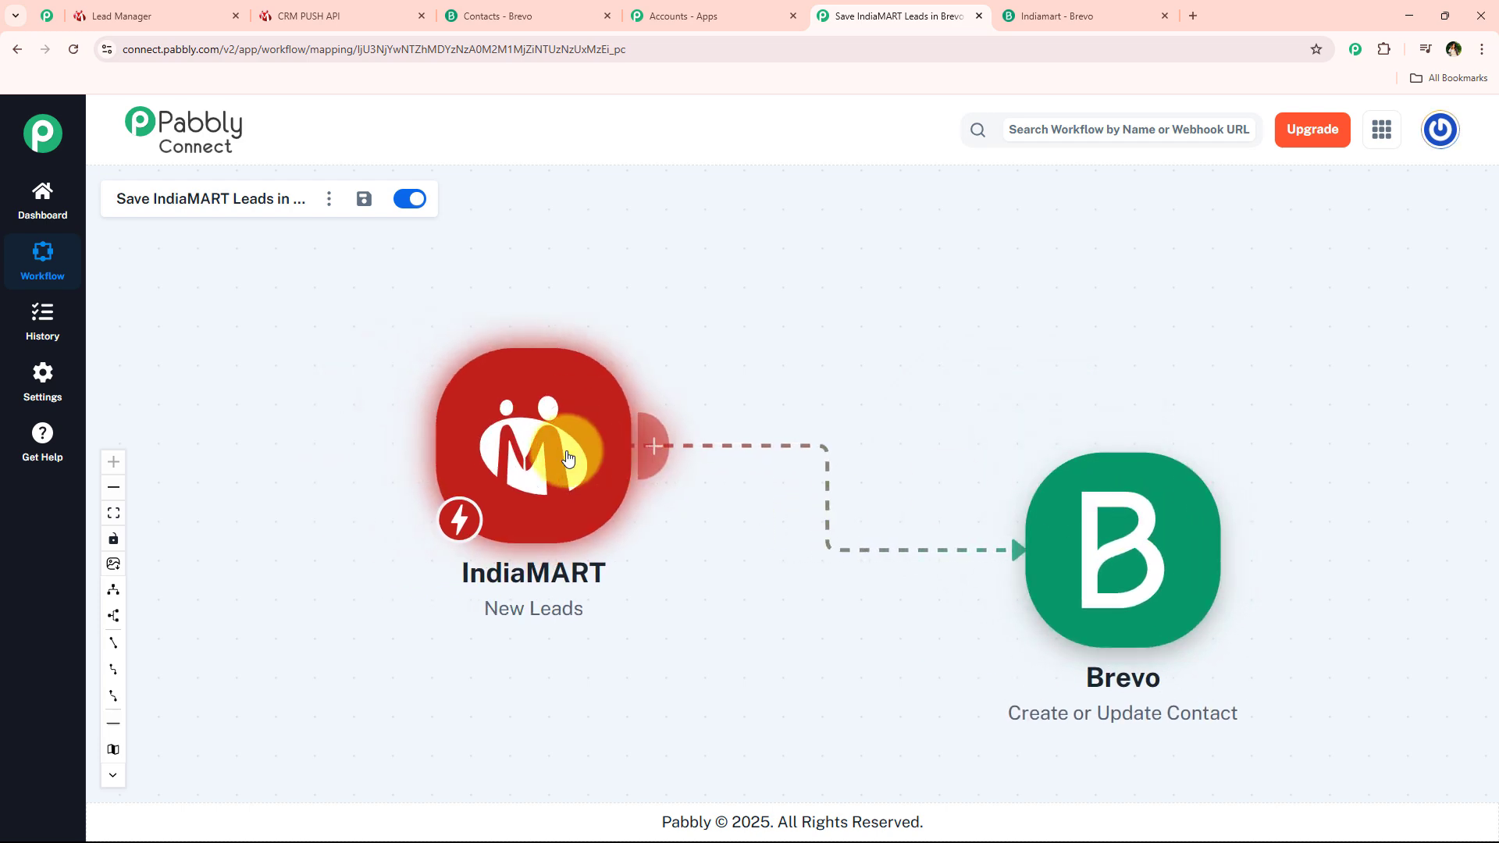
drag(847, 331, 836, 286)
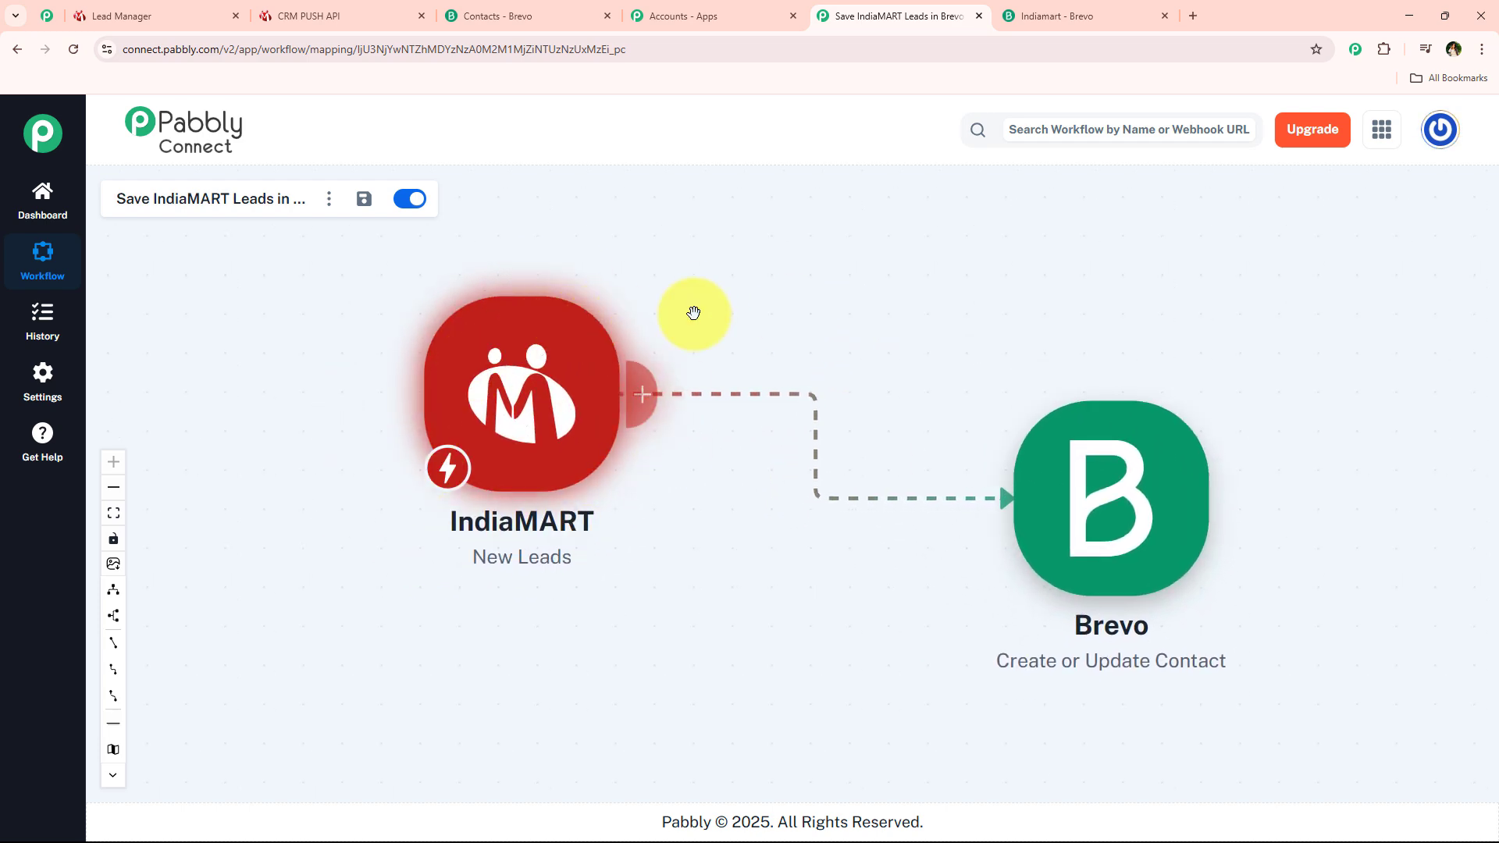
Refresh the Contacts page in Brevo to check the IndiaMart Leads members, and return to the Pabbly Connect workflow.
click(500, 15)
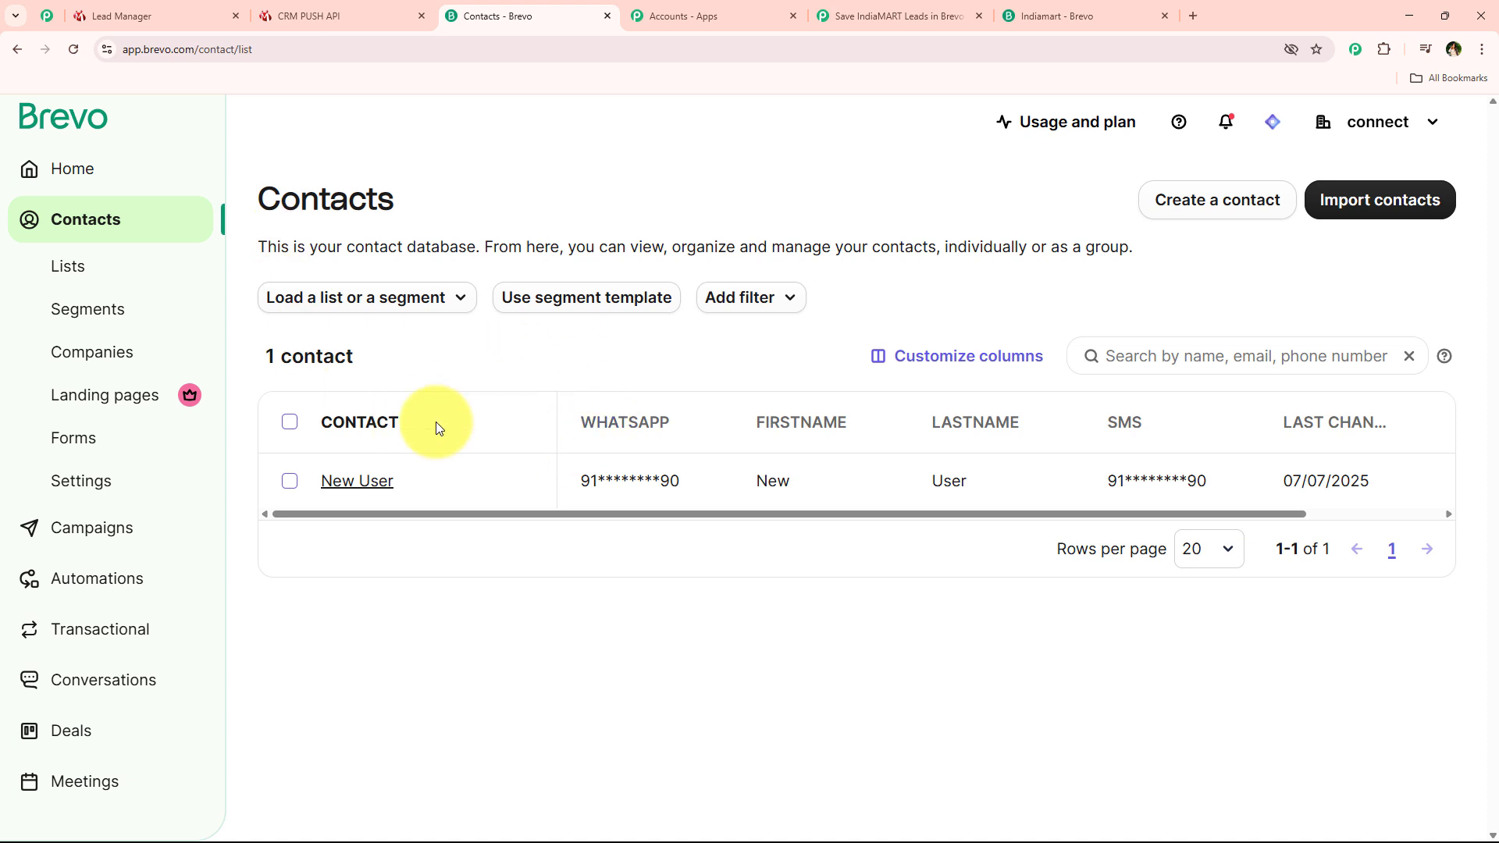
click(73, 49)
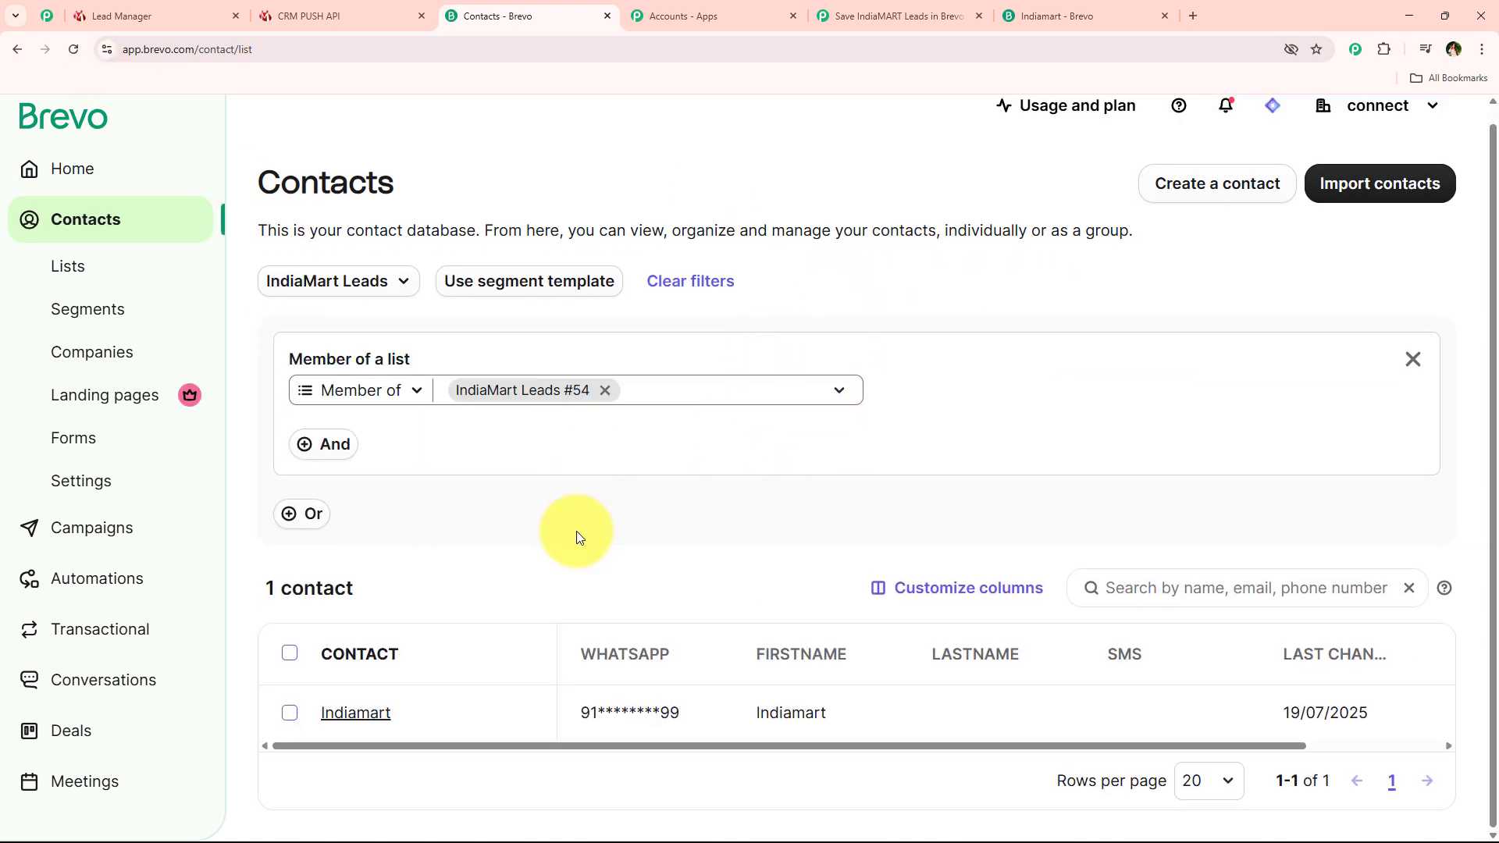
click(852, 14)
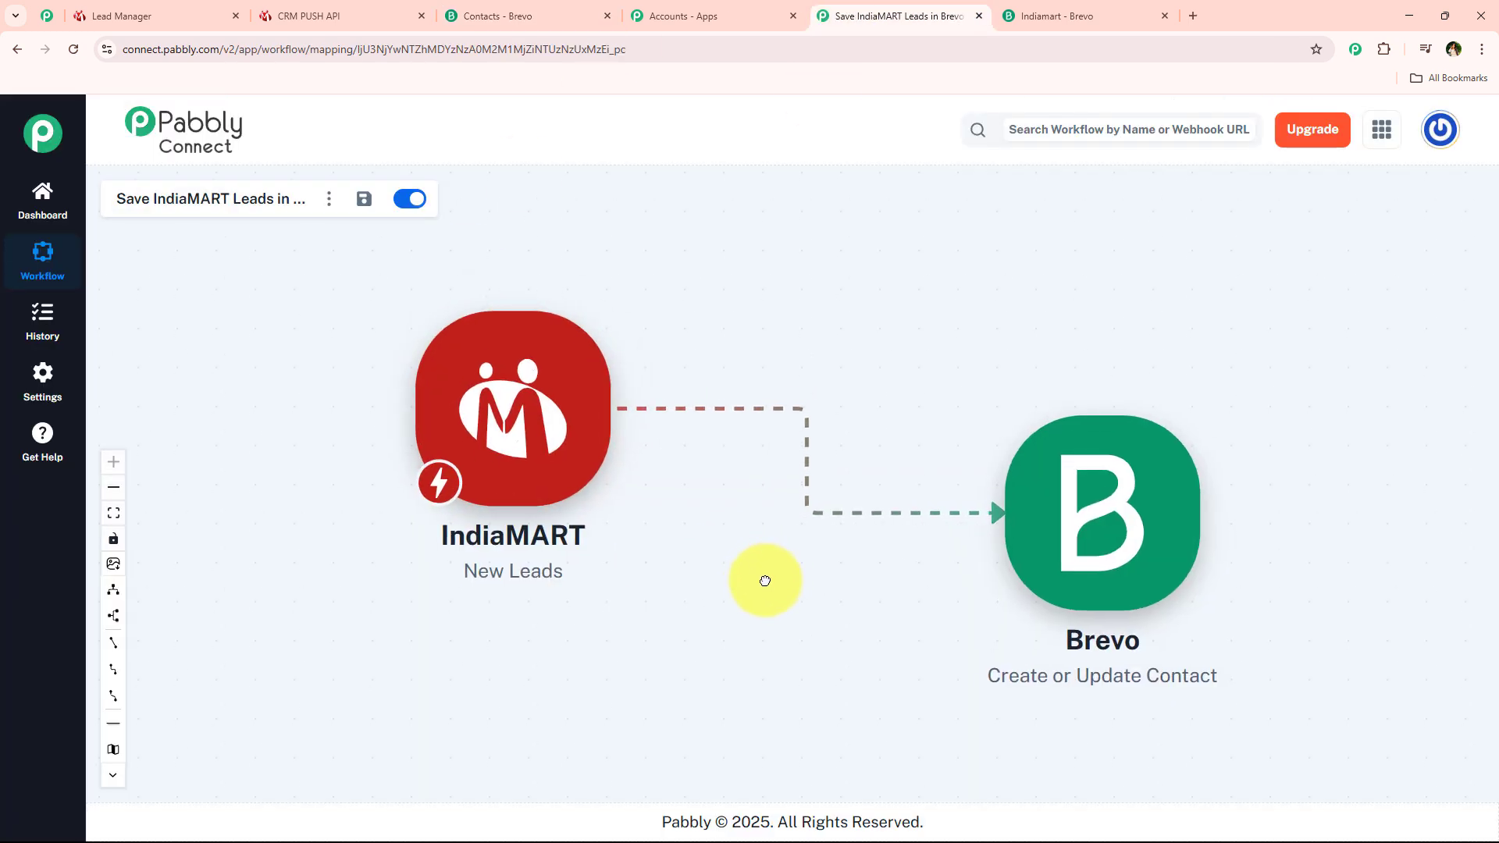
drag(765, 581, 803, 559)
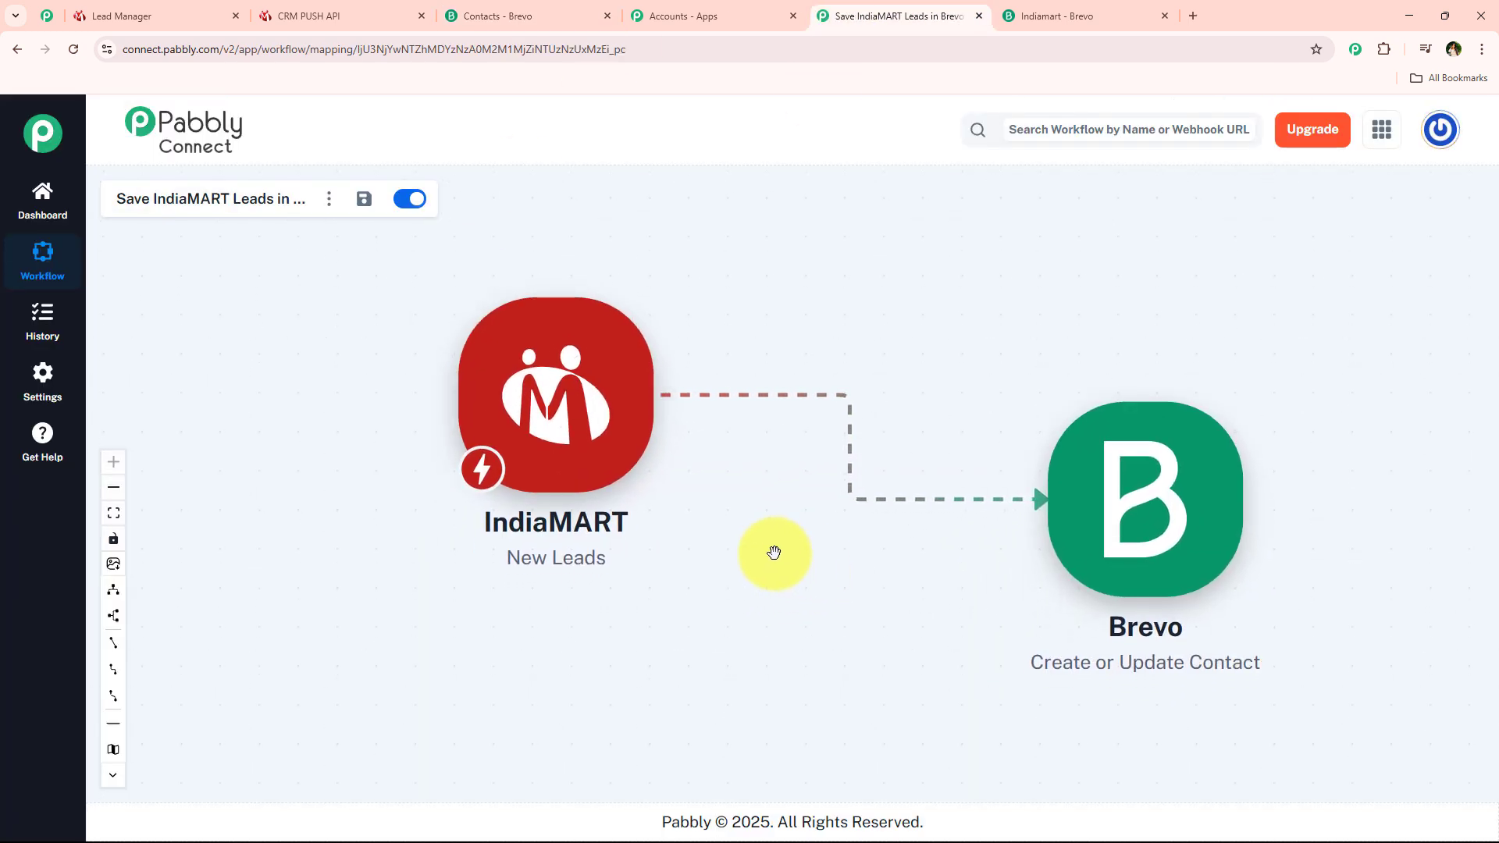